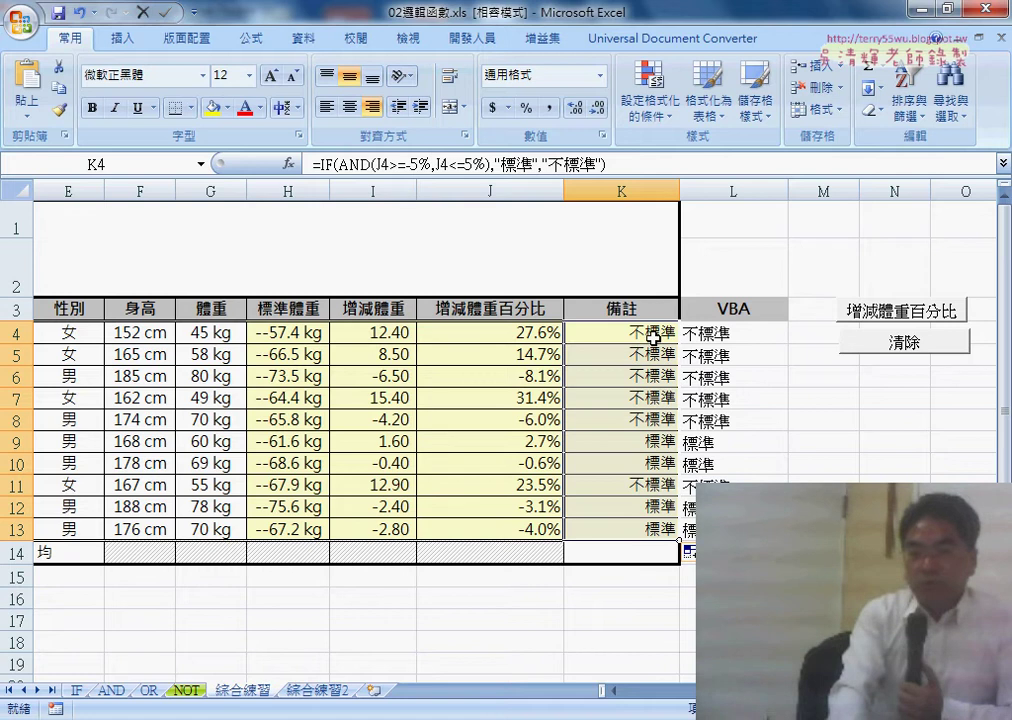
Select K4 and highlight the "不標準" result in its IF(AND(...)) formula
left_click(652, 336)
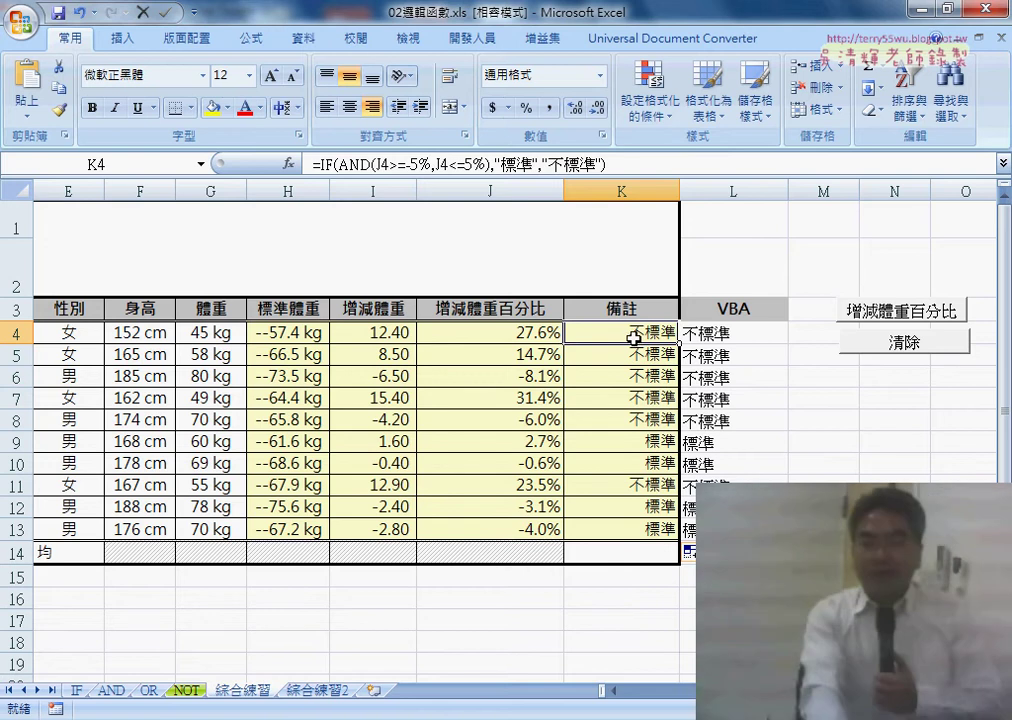
left_click_drag(545, 163, 601, 163)
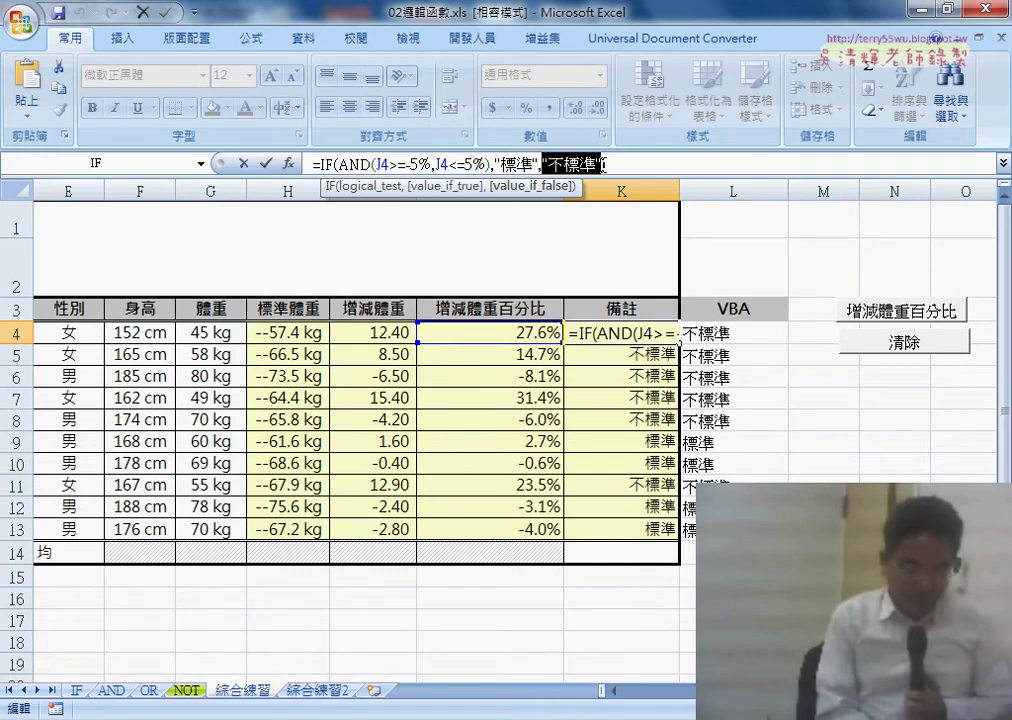
Delete the "不標準" argument from K4's formula and bring up the function list to insert IF
key("Delete")
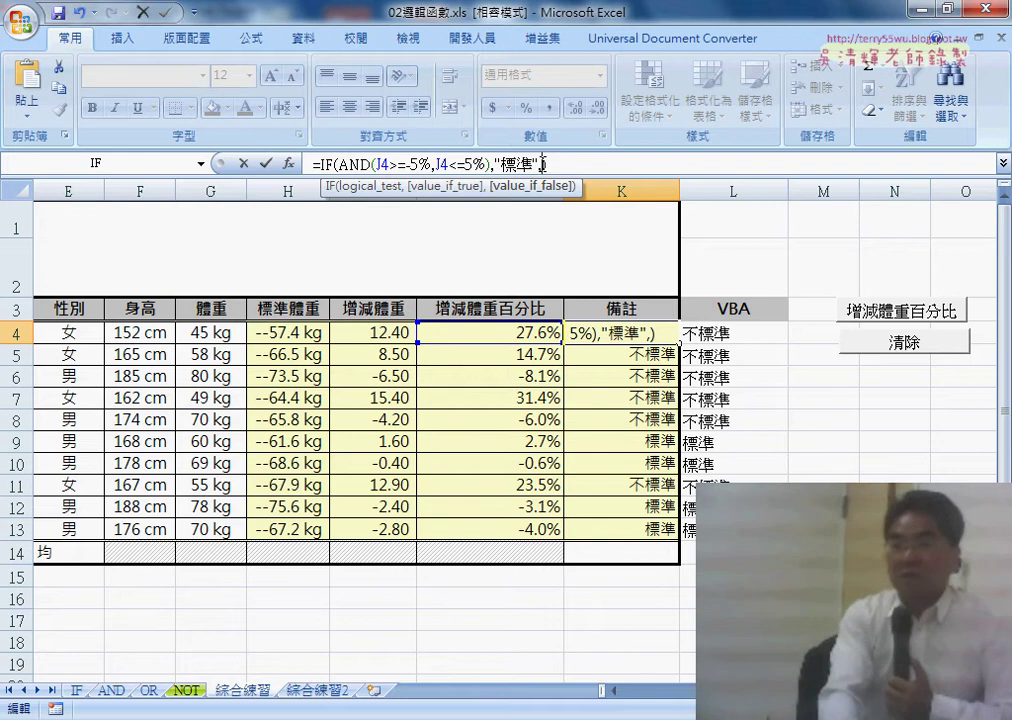
left_click(117, 169)
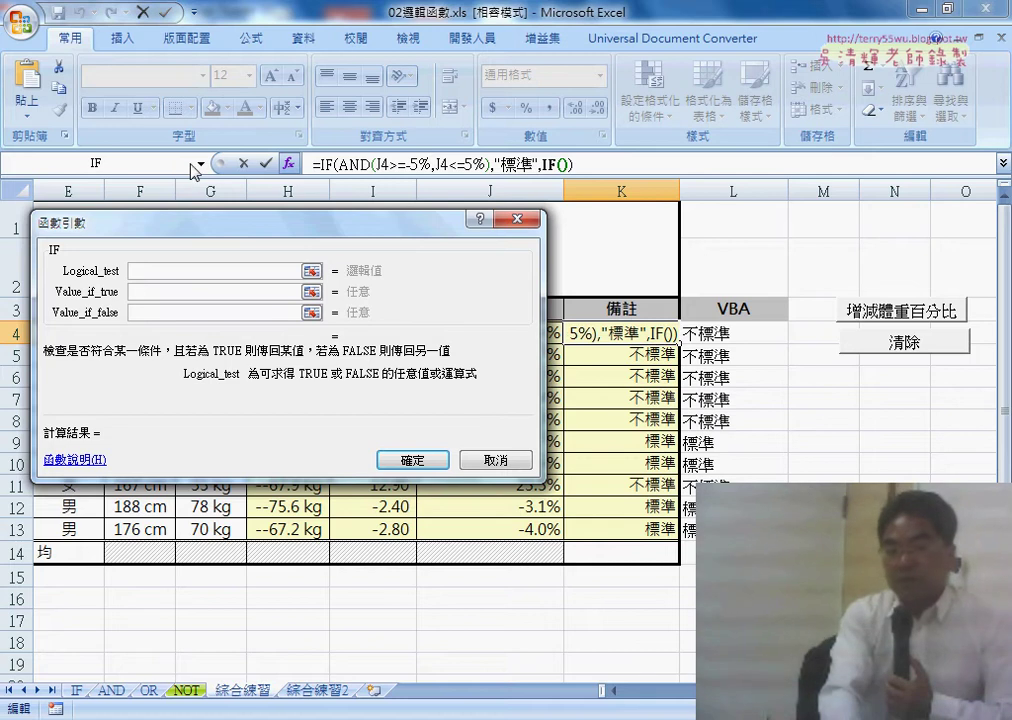
left_click(484, 459)
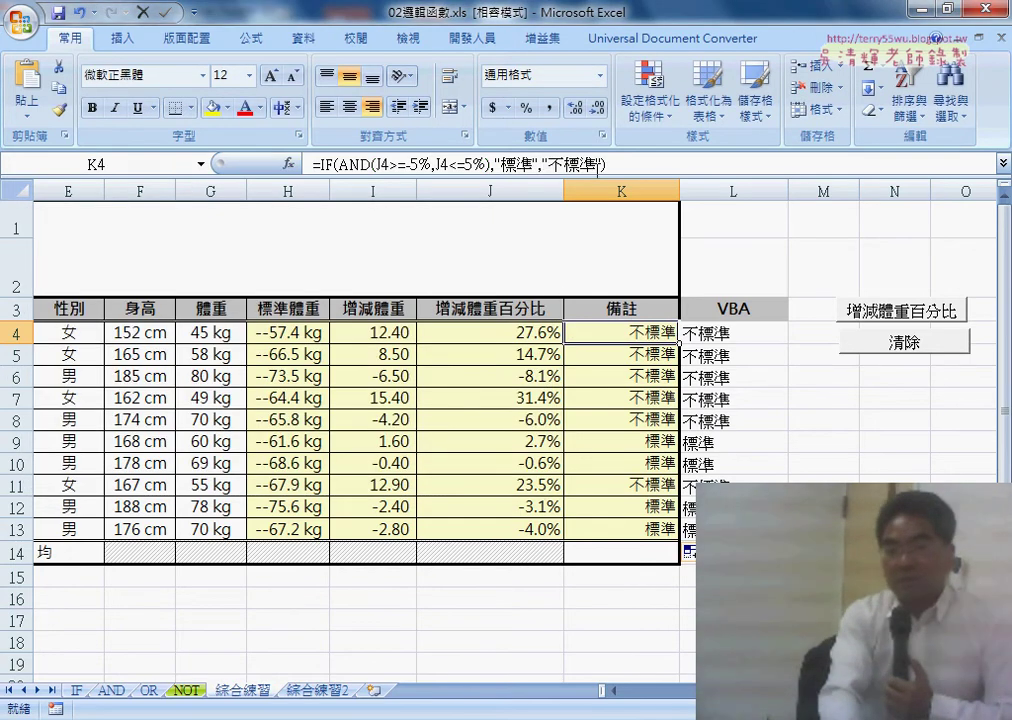
left_click_drag(544, 163, 604, 161)
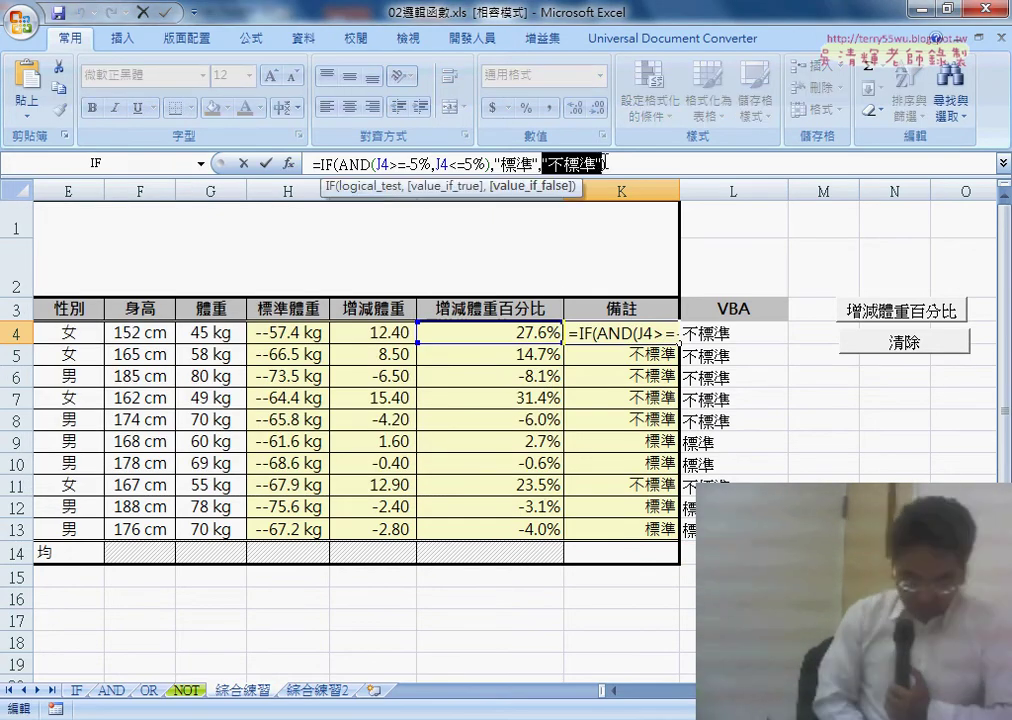
key("Delete")
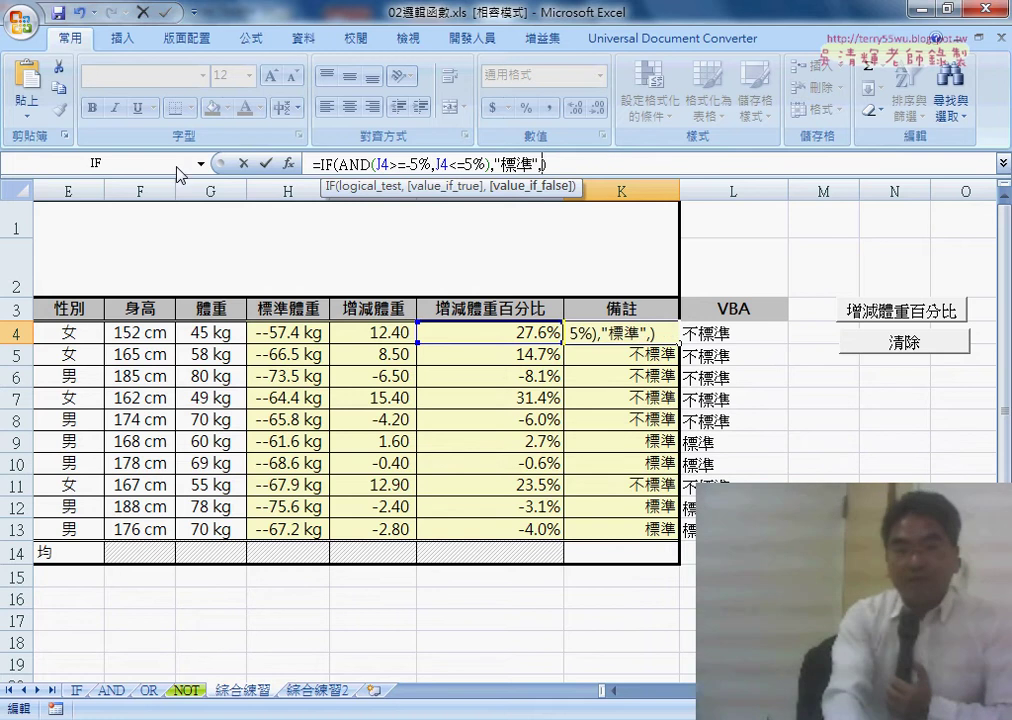
left_click(203, 162)
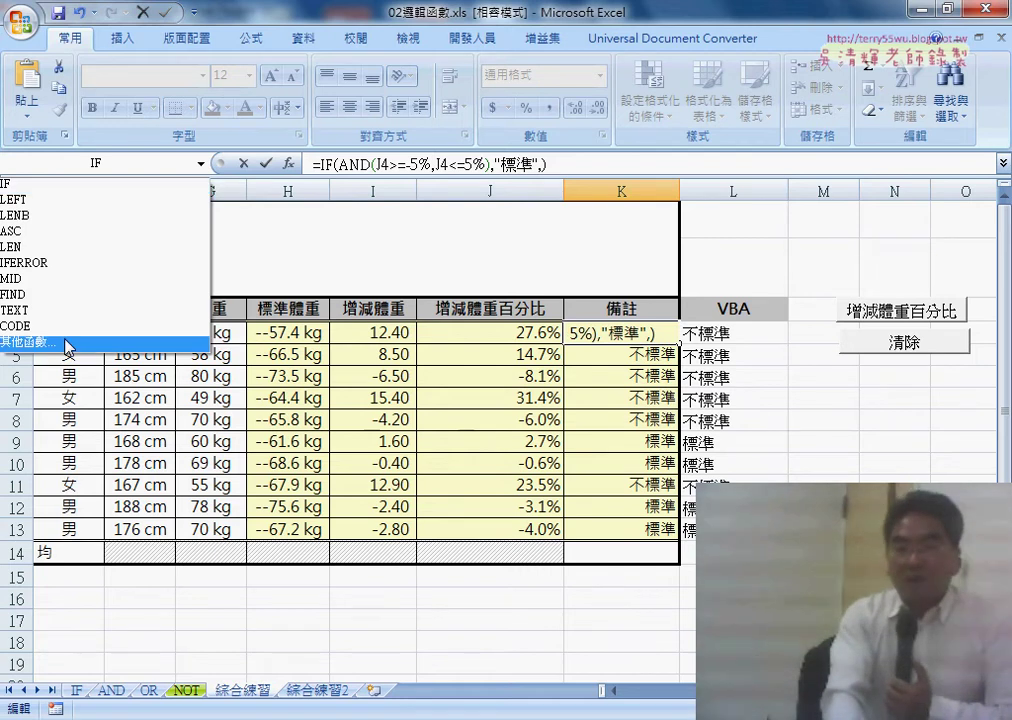
Insert a nested IF in K4's formula with the condition J4>5%
left_click(61, 190)
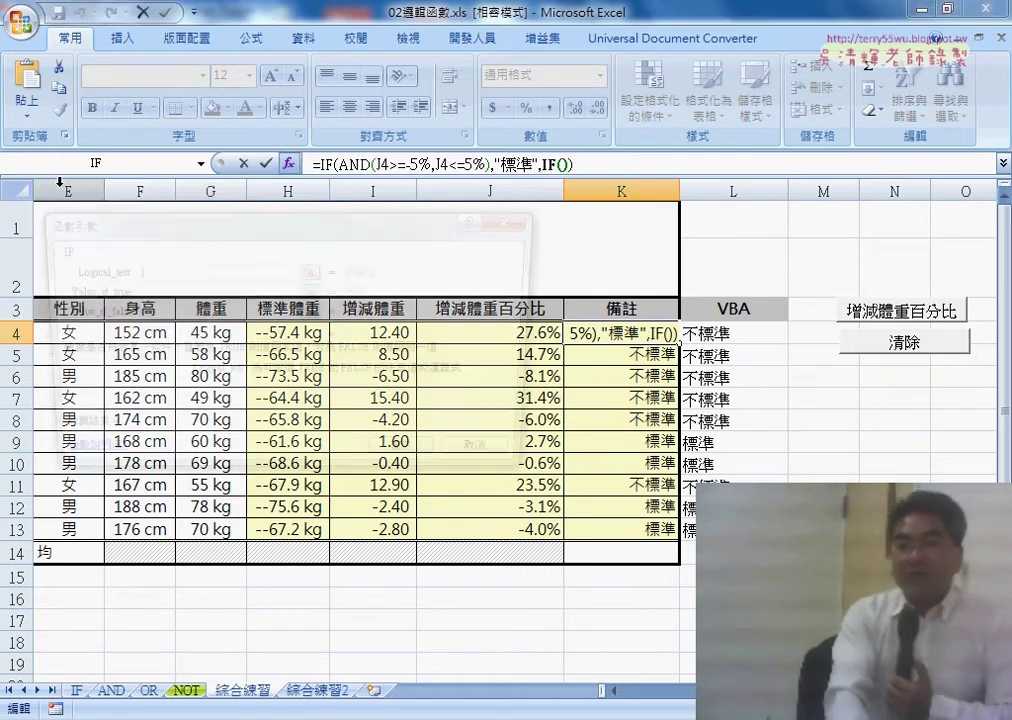
left_click_drag(175, 233, 122, 385)
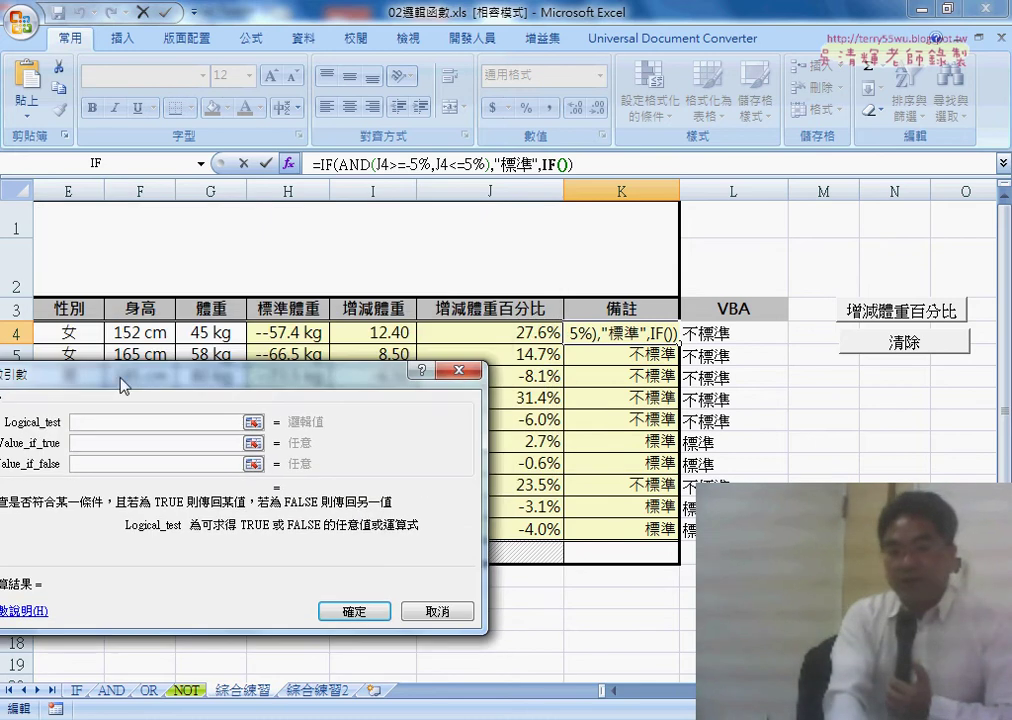
left_click(545, 335)
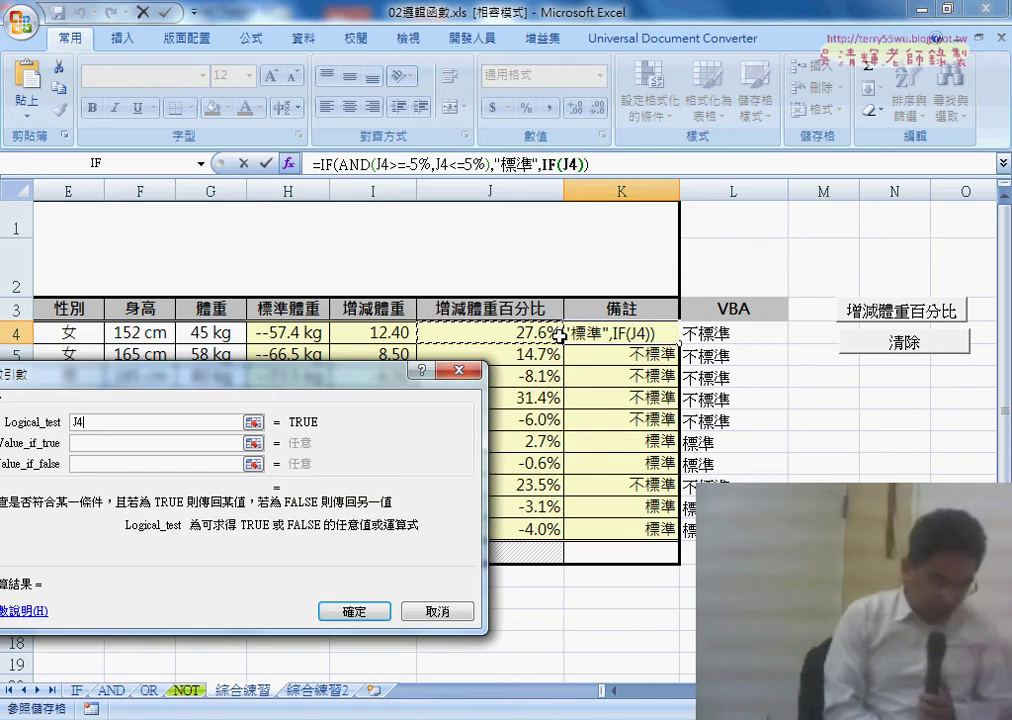
type(">5")
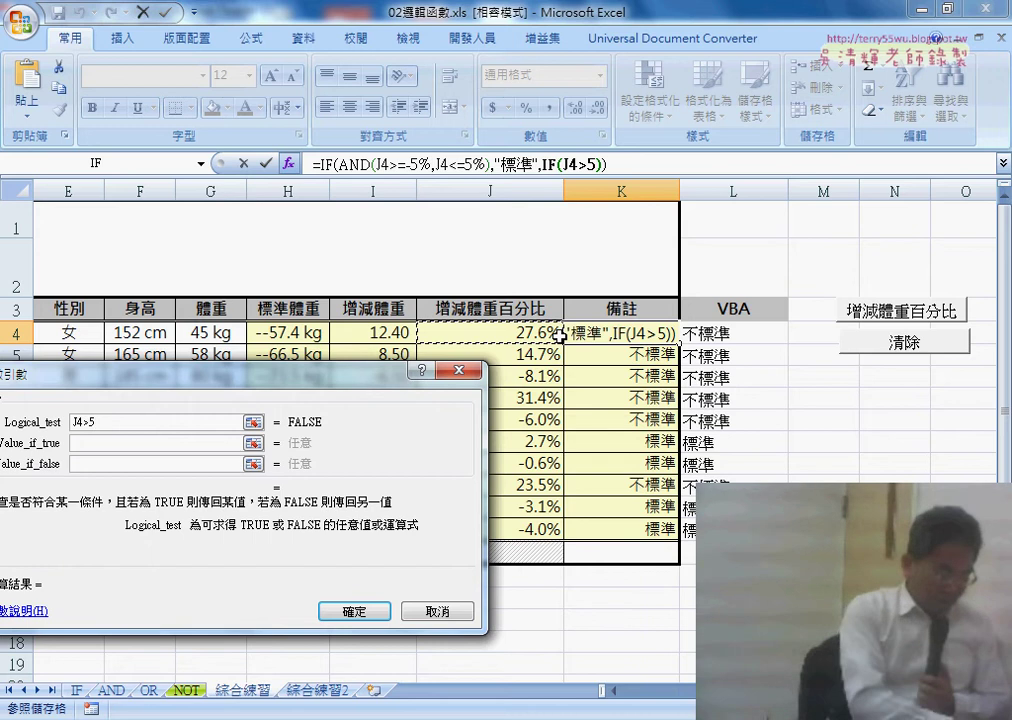
type("%")
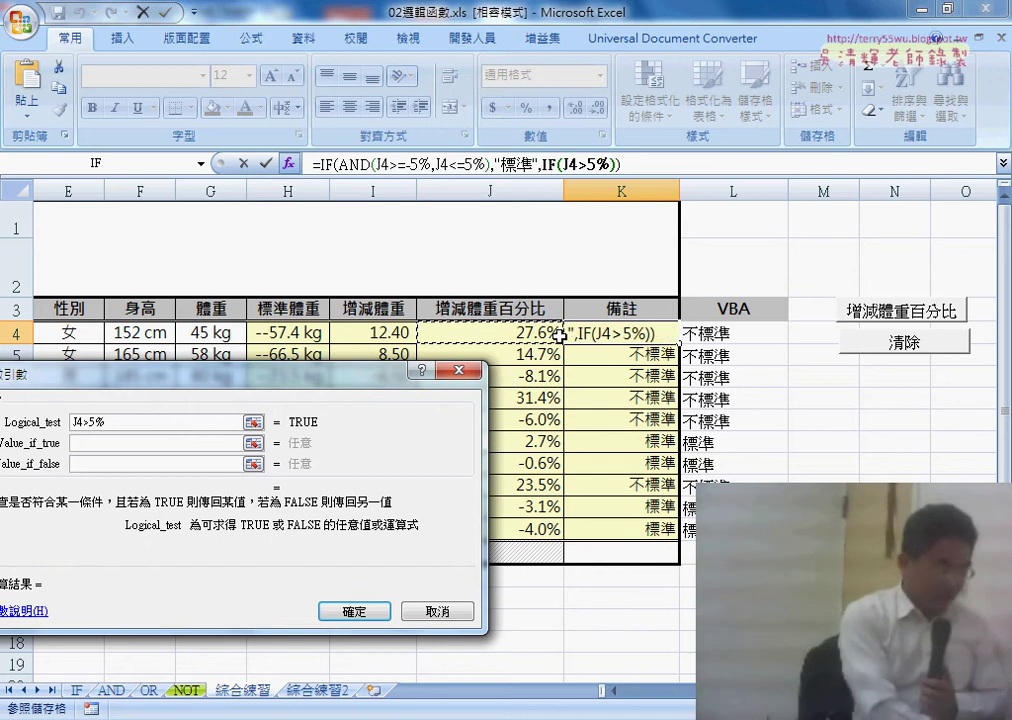
key("Tab")
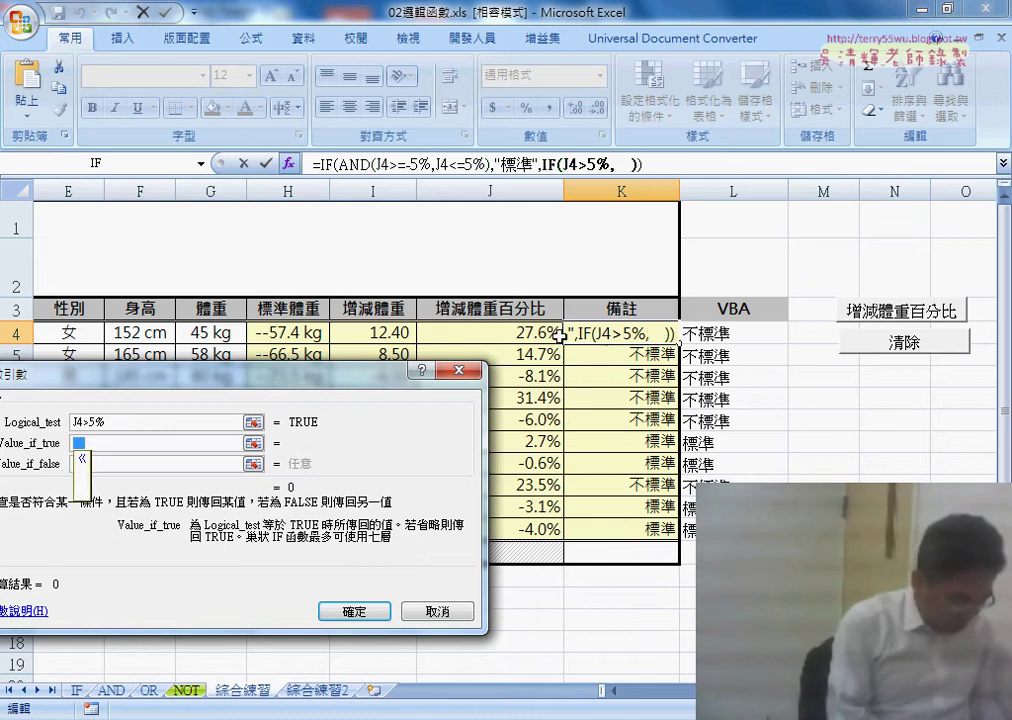
Make the nested IF return "過瘦" when true and "過胖" when false, and confirm it
type("過胖")
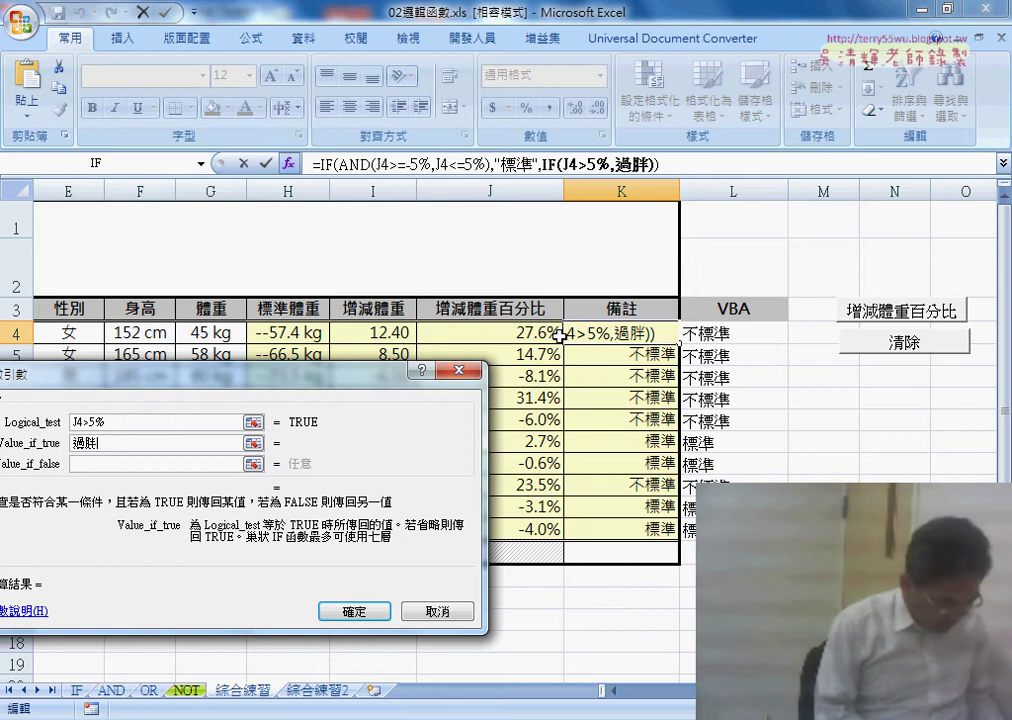
key("Tab")
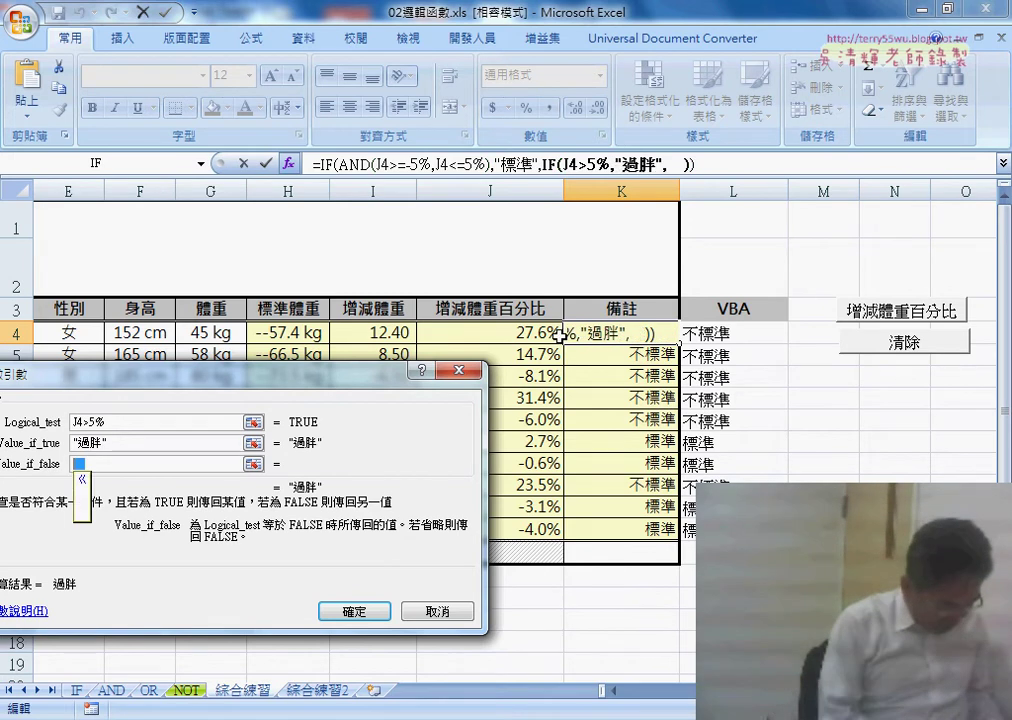
type("過瘦")
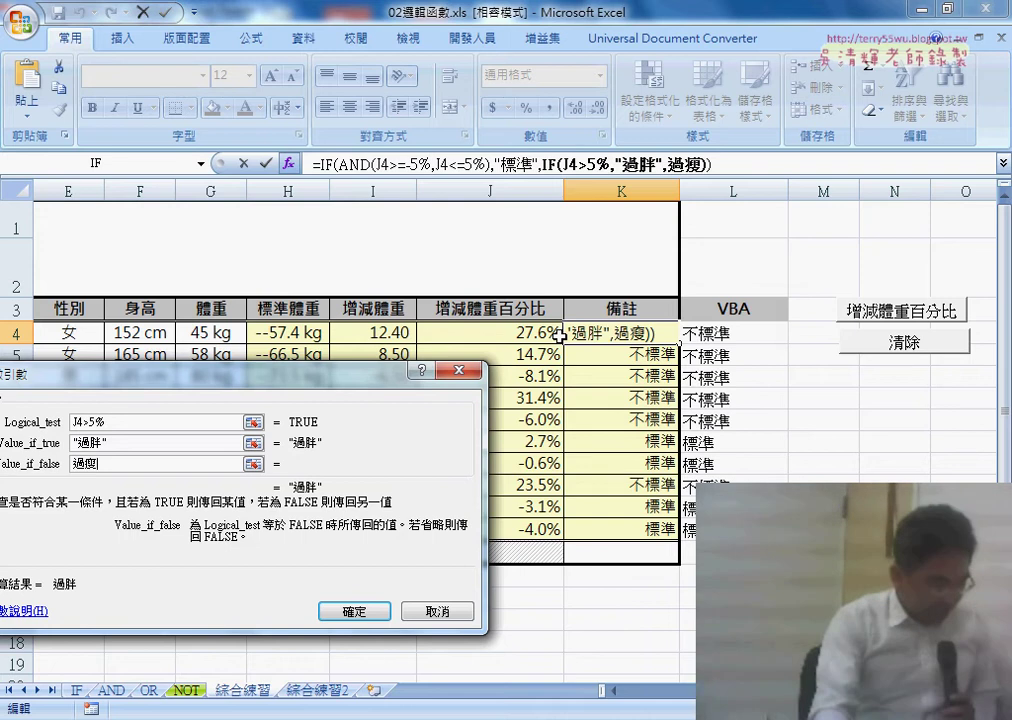
double_click(104, 463)
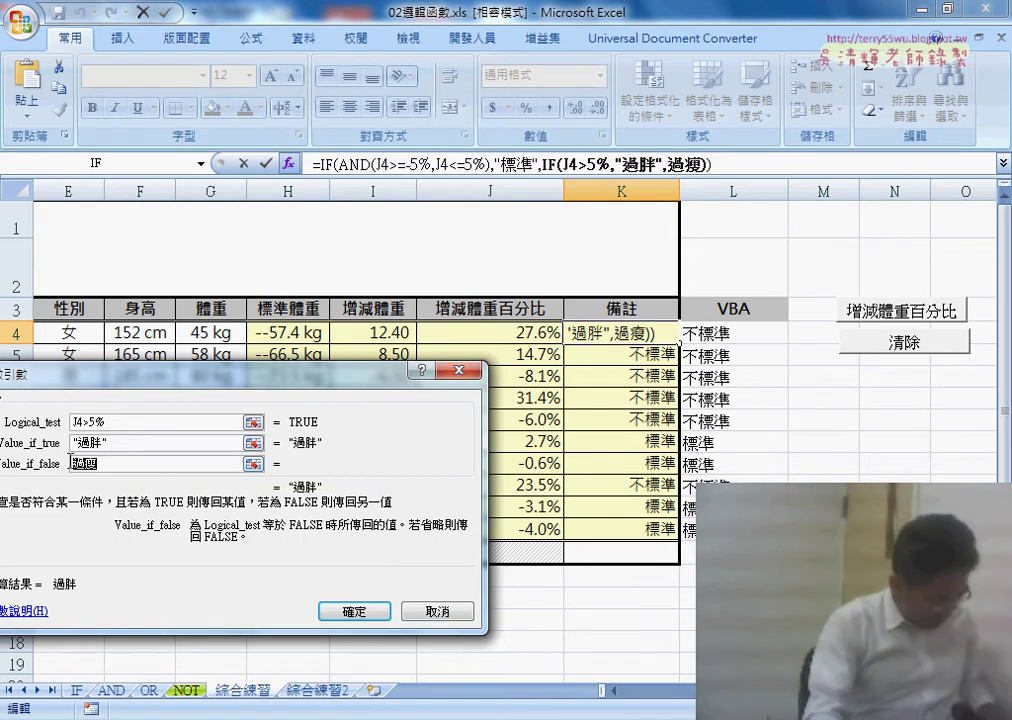
key("Delete")
left_click(128, 443)
type("過瘦")
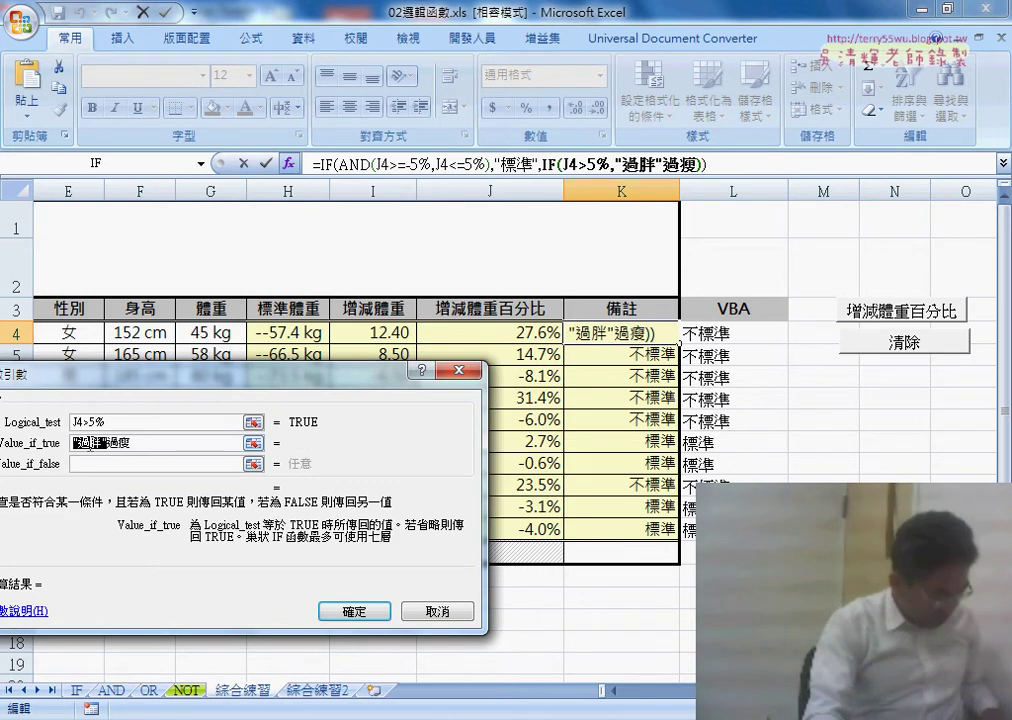
key("Delete")
left_click(90, 463)
type("\"過胖\"")
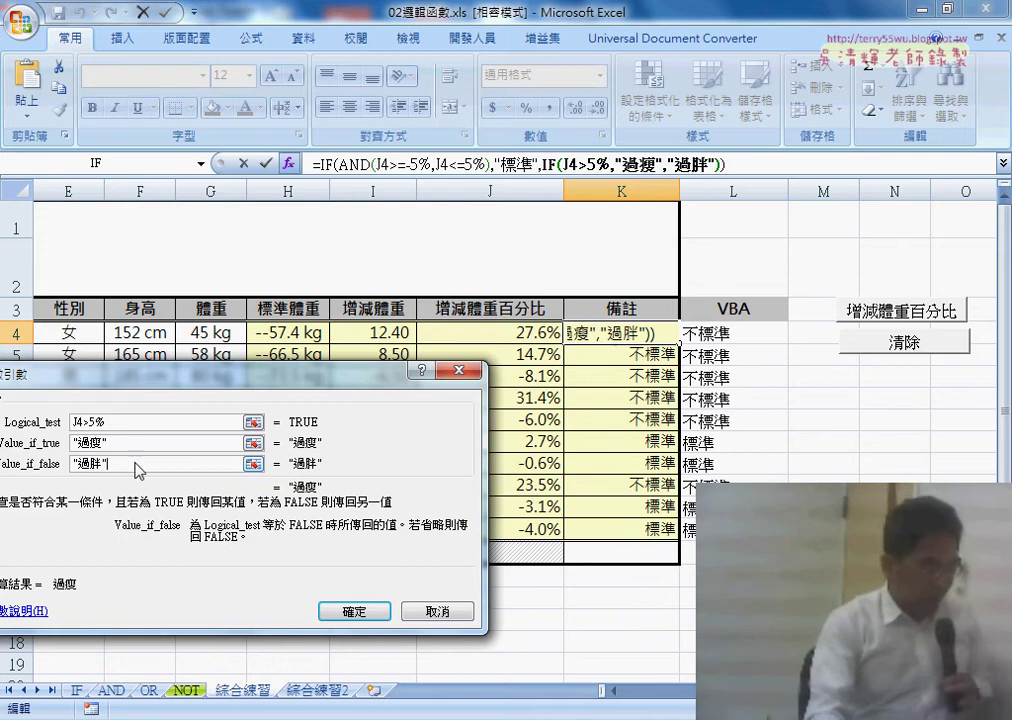
left_click(161, 444)
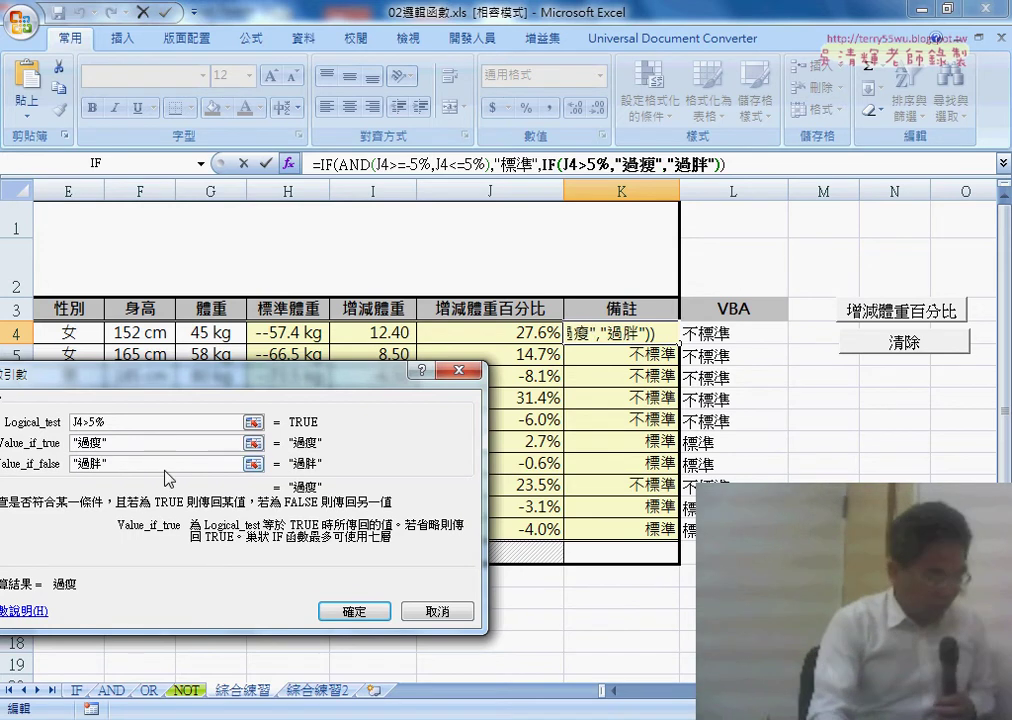
left_click(355, 612)
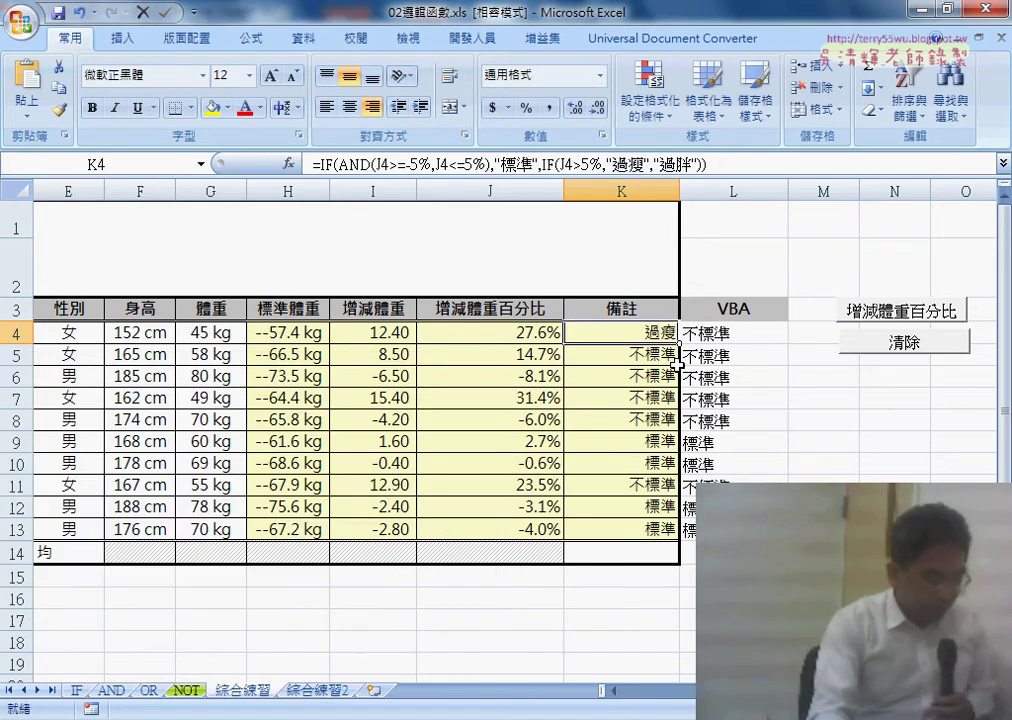
Fill K4's nested formula down to K13 and check the copy in K6
left_click_drag(677, 362, 675, 531)
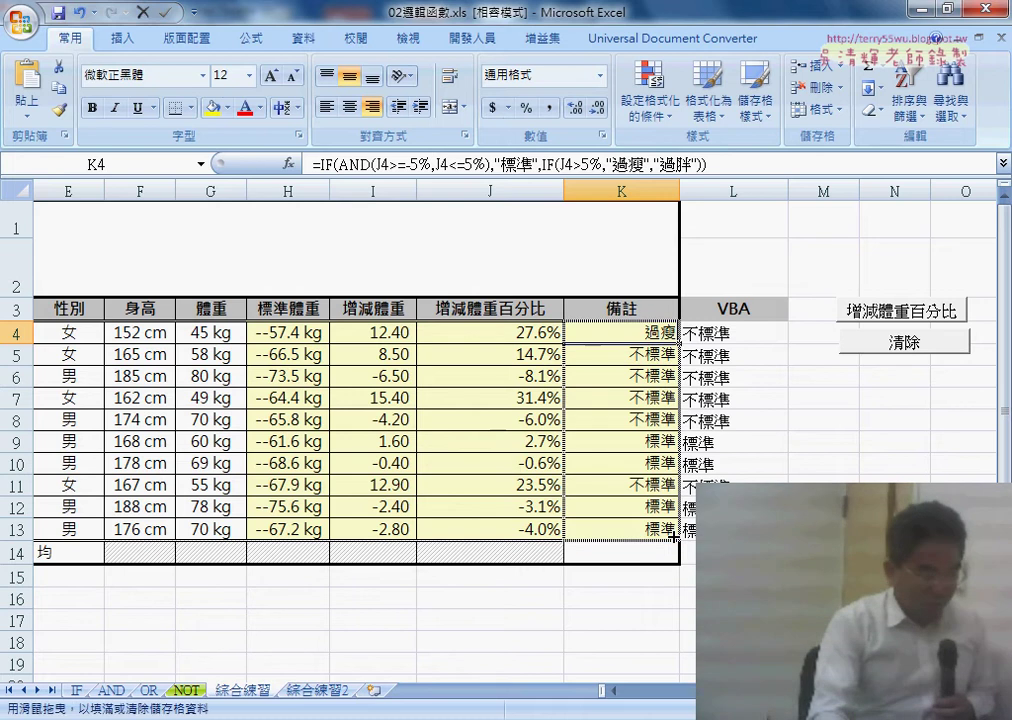
left_click_drag(673, 537, 676, 539)
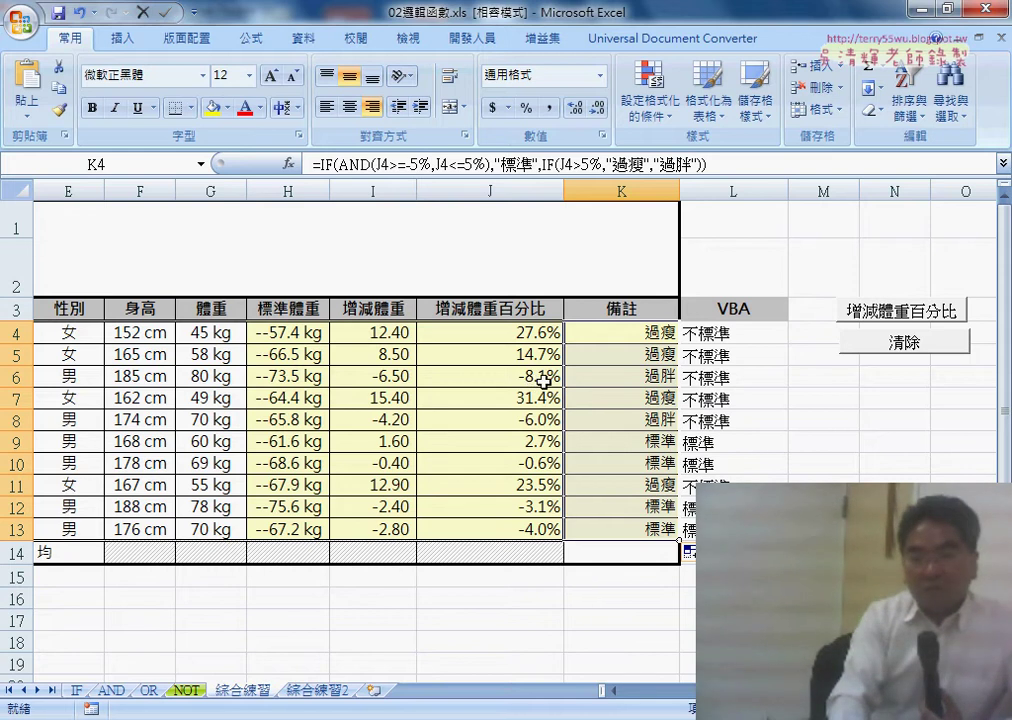
left_click(623, 377)
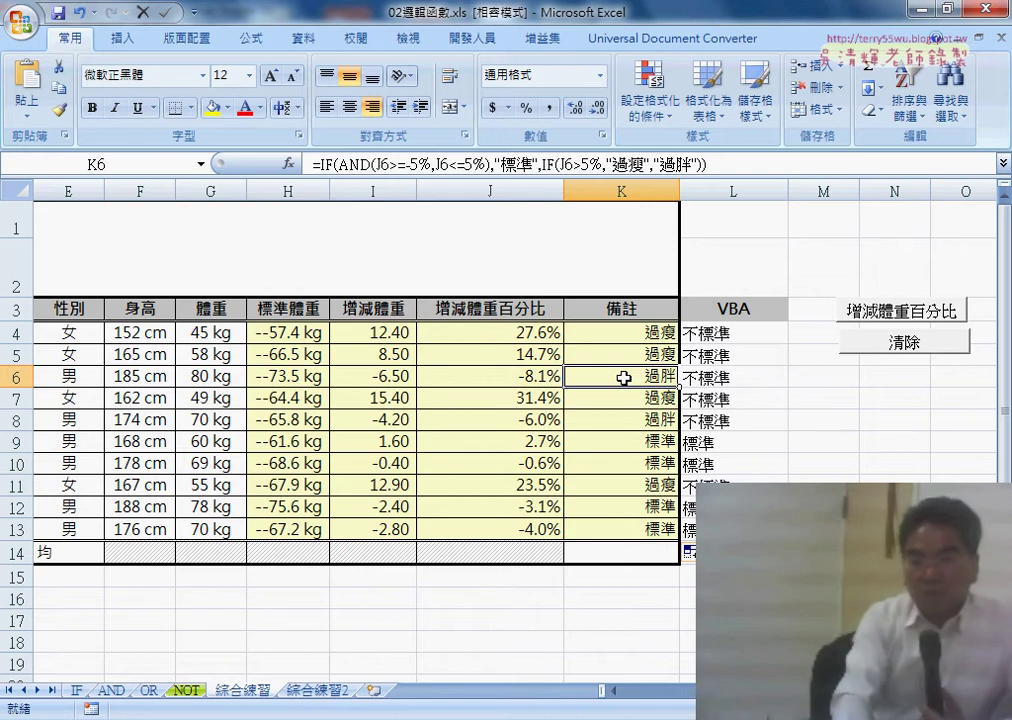
Review the inner IF(J4>5%,"過瘦","過胖") in K4's formula and commit it unchanged
left_click(633, 336)
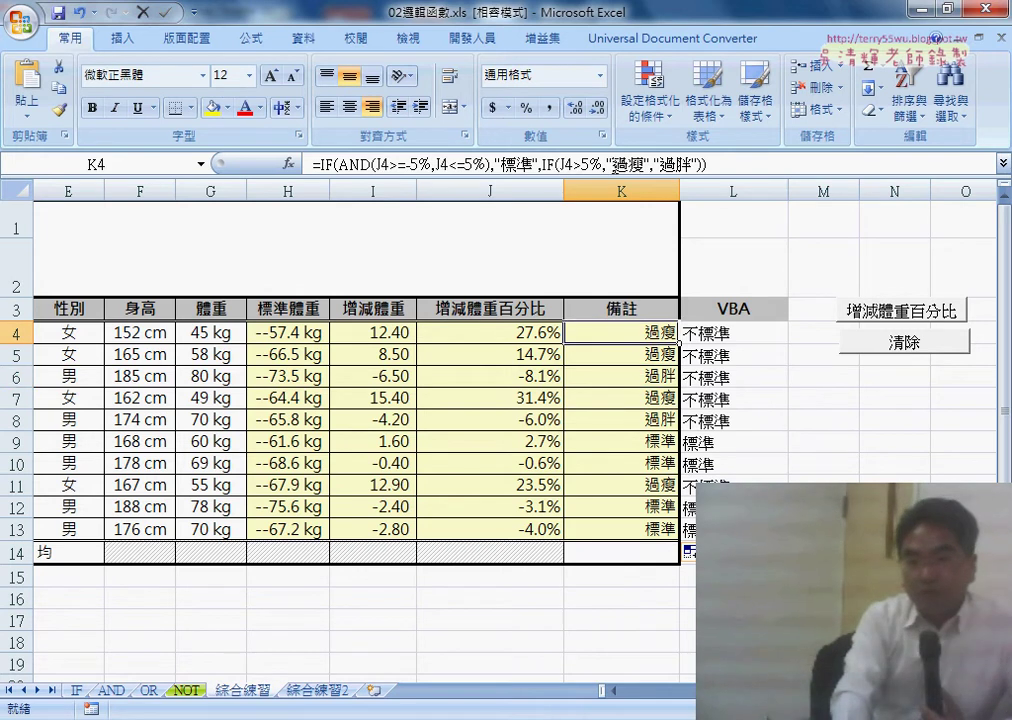
left_click_drag(543, 165, 703, 165)
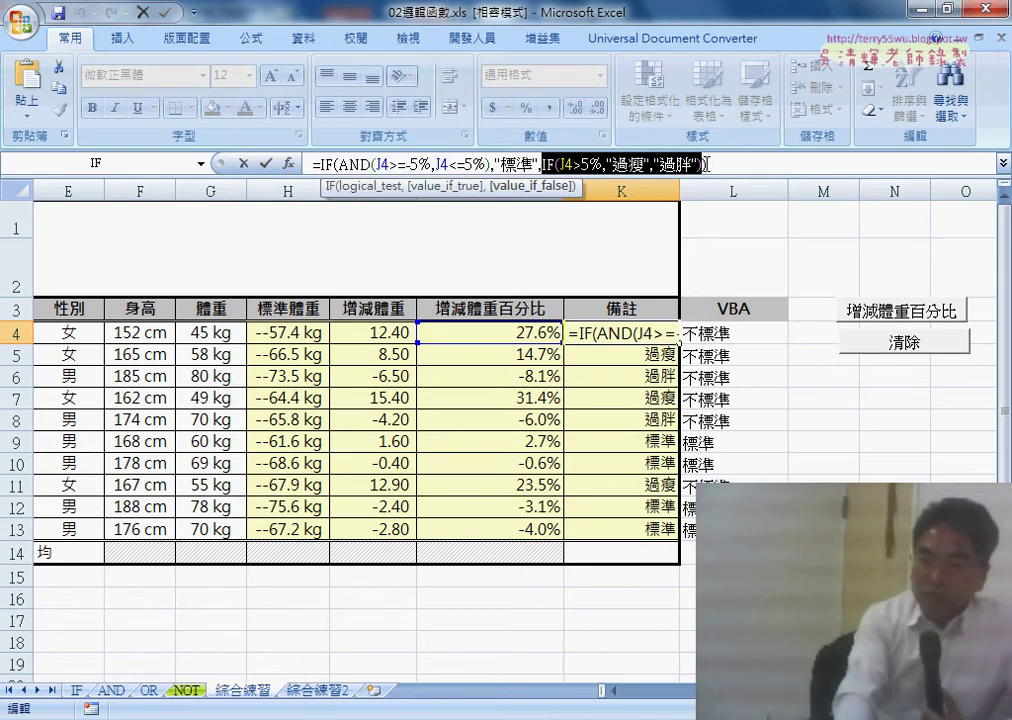
left_click(613, 164)
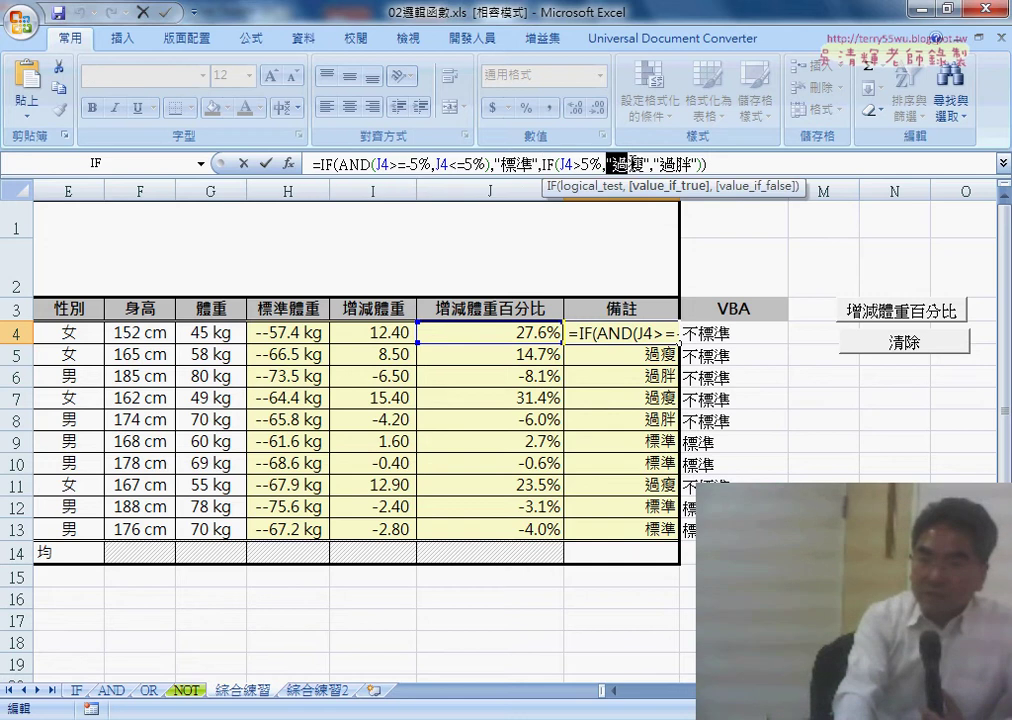
left_click_drag(633, 164, 650, 164)
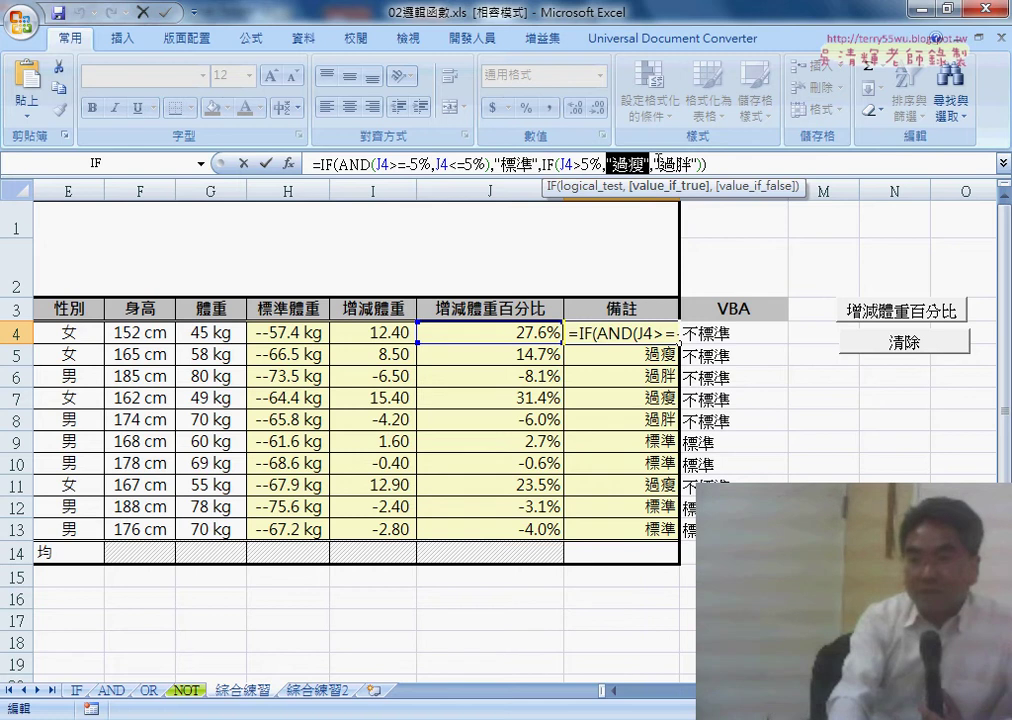
left_click_drag(655, 164, 698, 164)
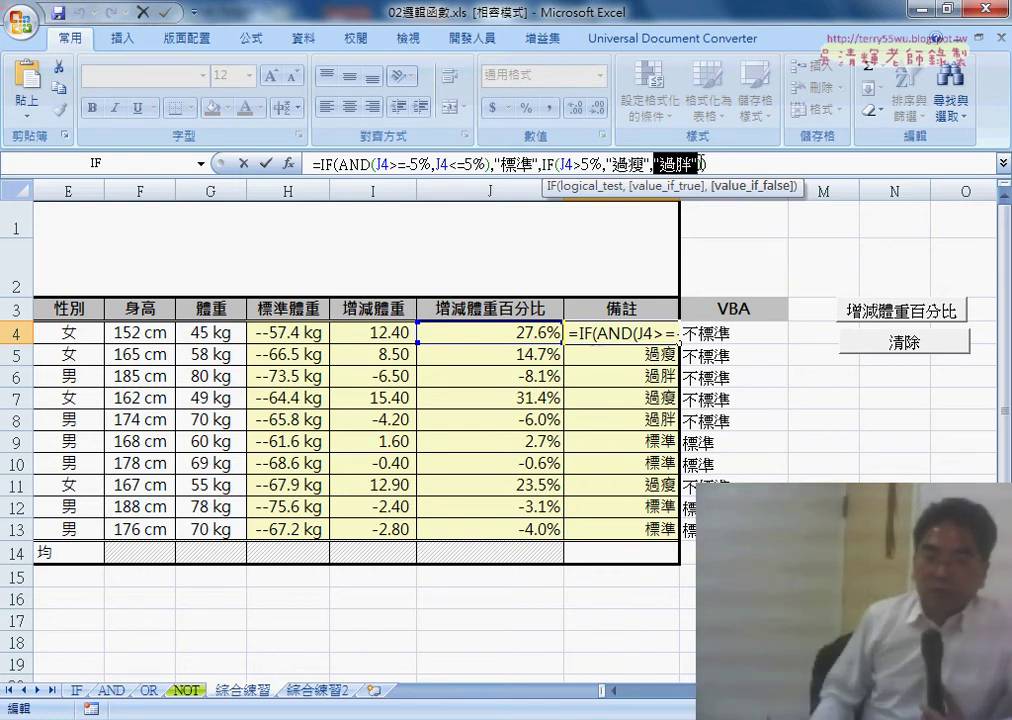
left_click(265, 163)
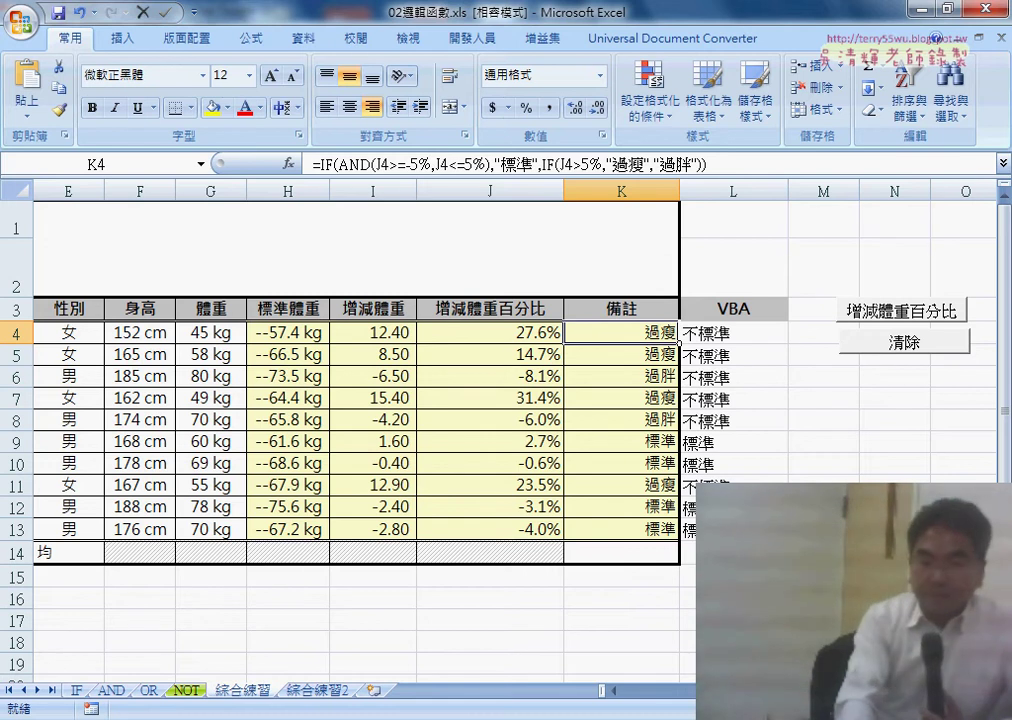
Clear the VBA column and rerun the 增減體重百分比 macro to refill it
left_click(892, 345)
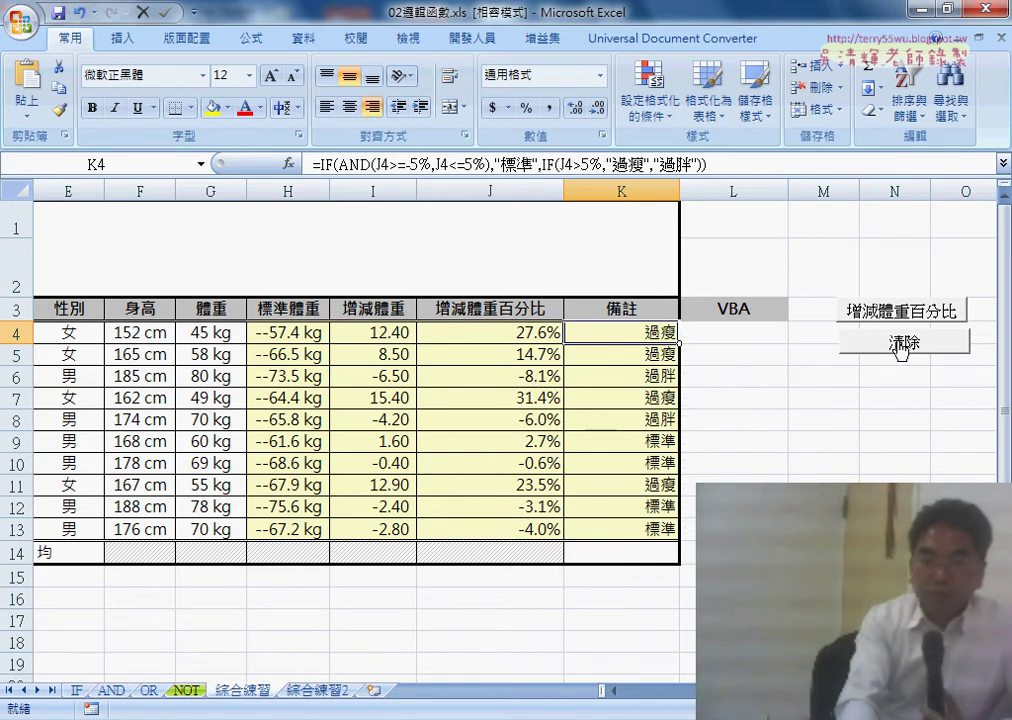
left_click(905, 315)
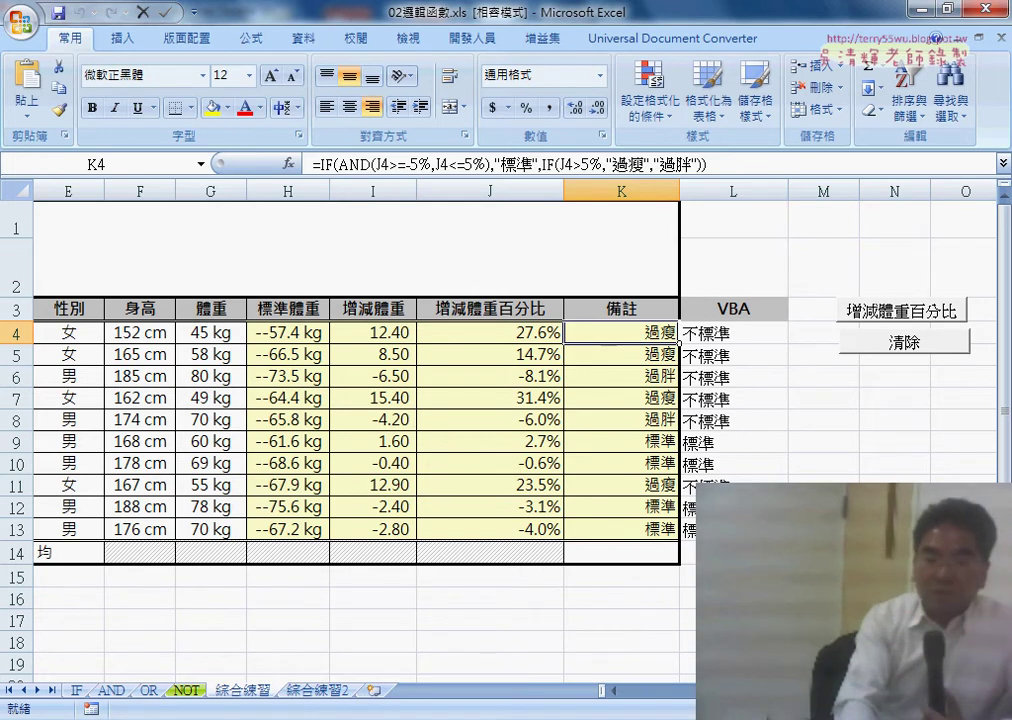
left_click(644, 692)
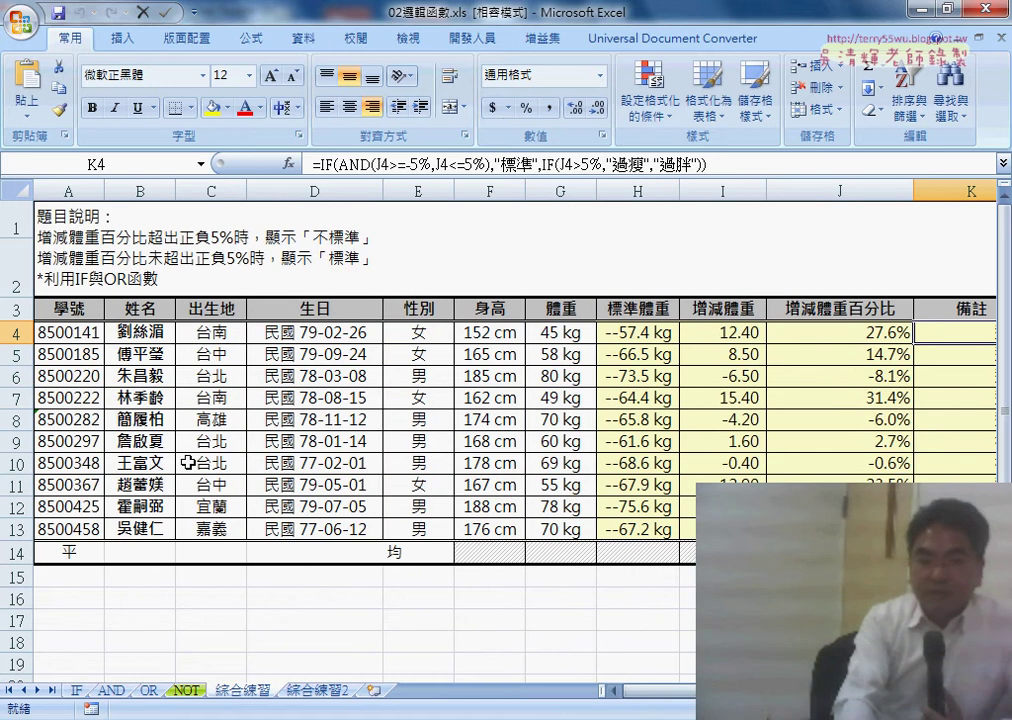
Select rows 4 through 13 to view the student records, jumping from A4 to the last ID
left_click(18, 331)
left_click(21, 533)
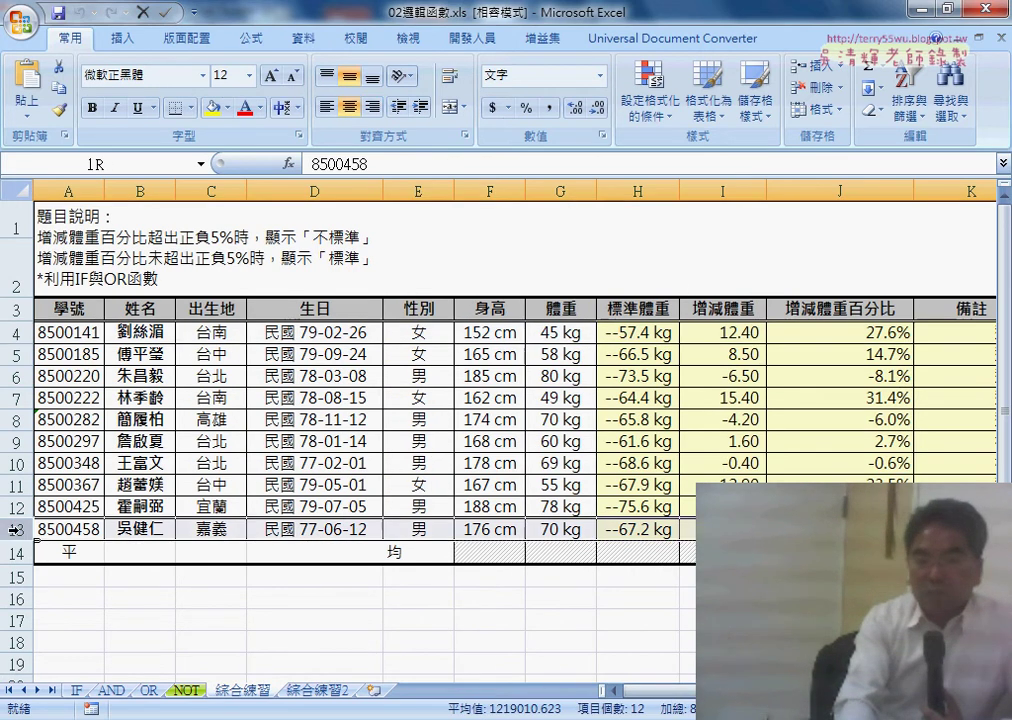
left_click(10, 553)
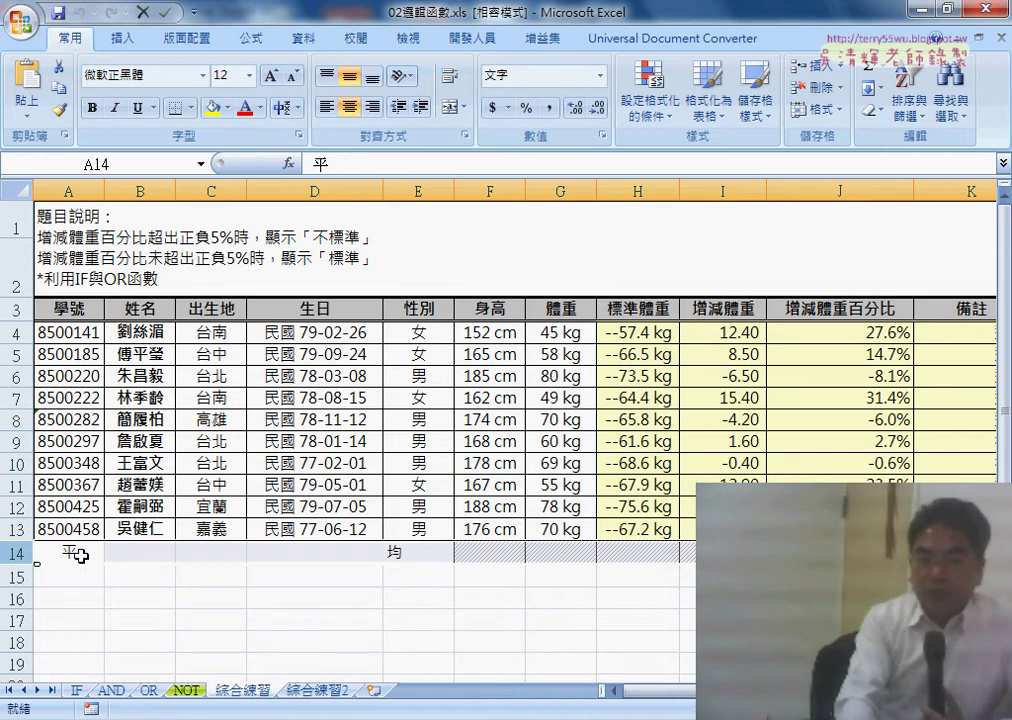
left_click(75, 329)
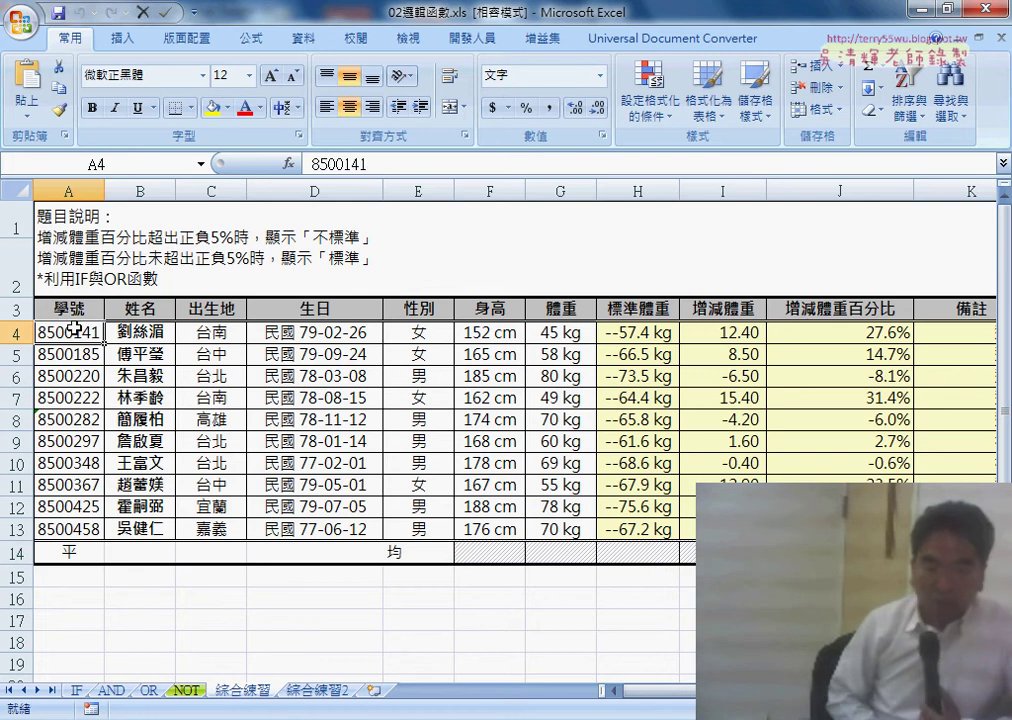
key("ctrl+Down")
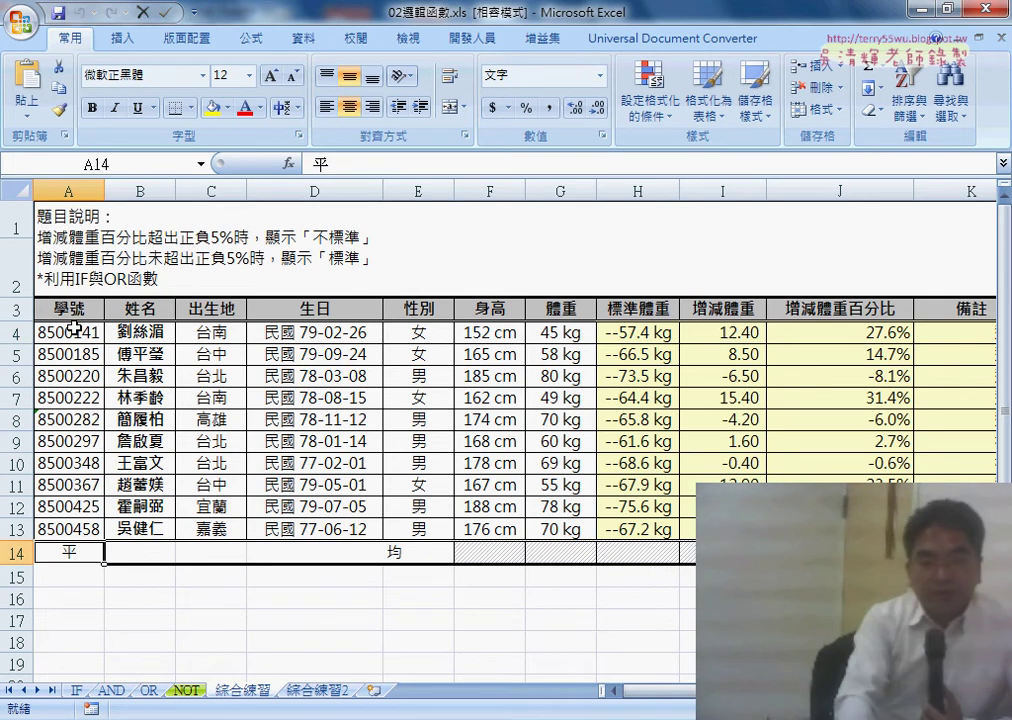
left_click(17, 529)
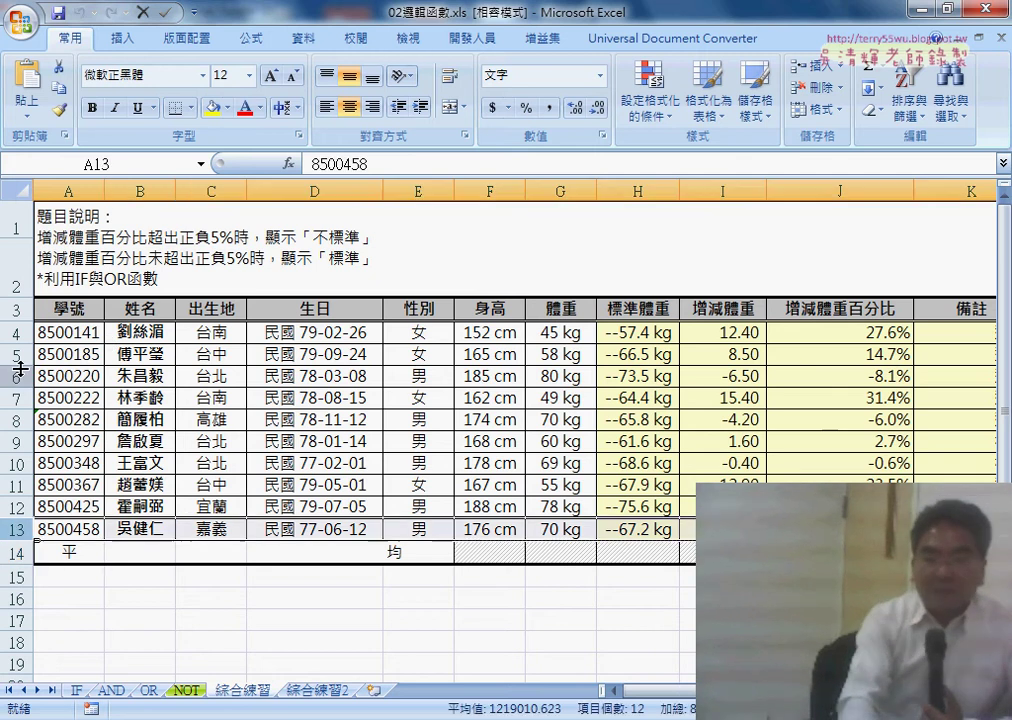
Empty column L with the 清除 button and select the whole VBA column
scroll(485, 545, "right", 5)
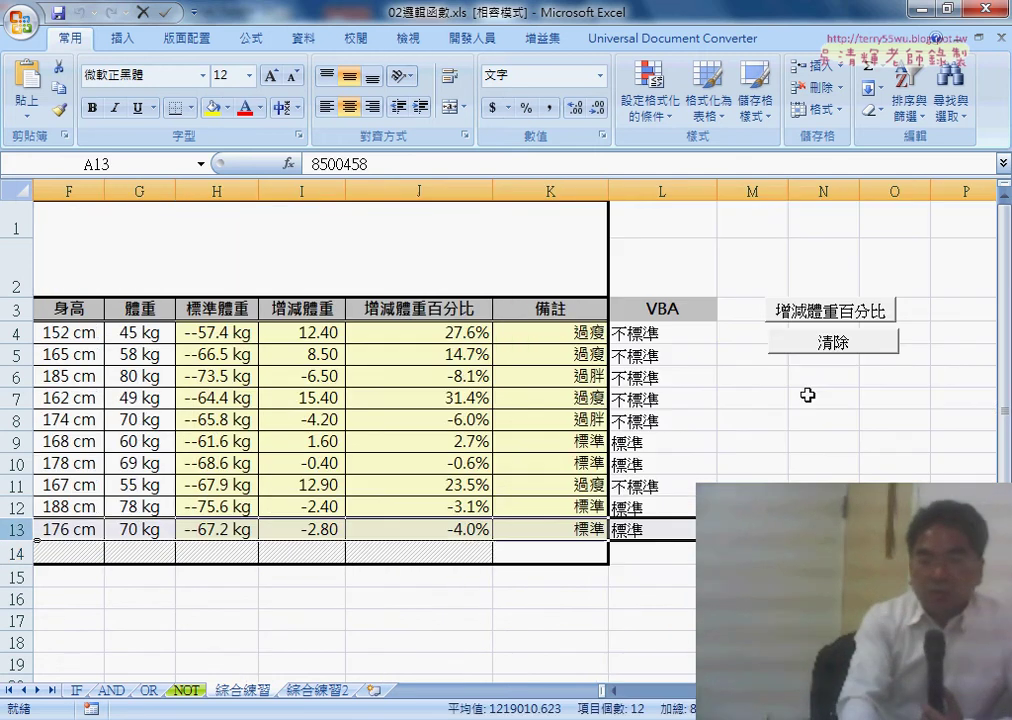
left_click(828, 342)
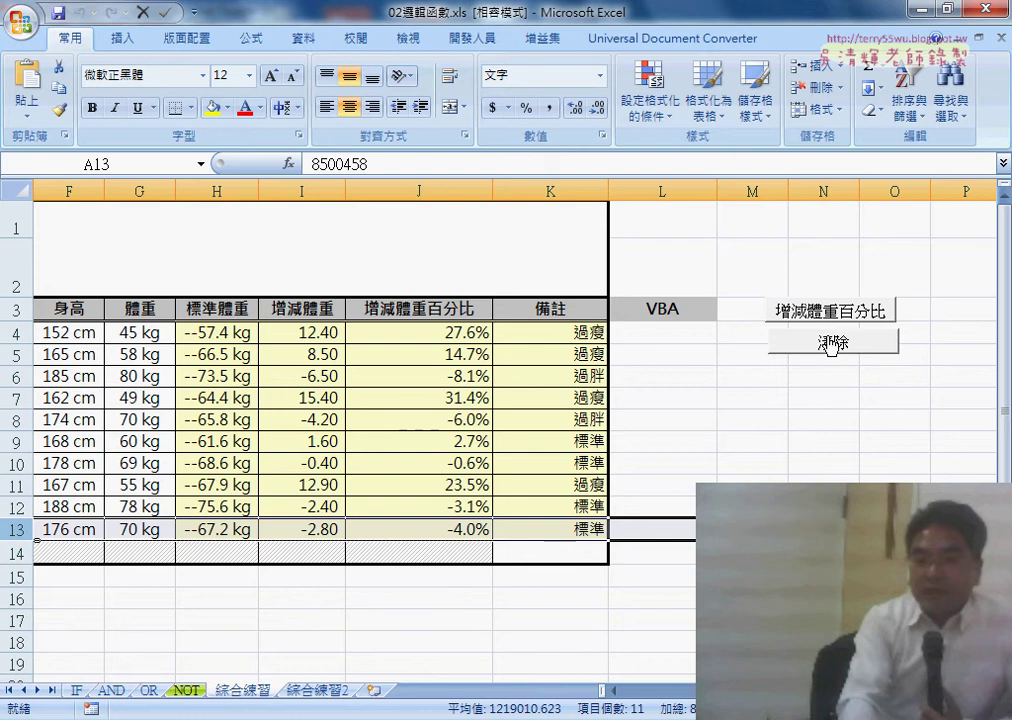
left_click(665, 190)
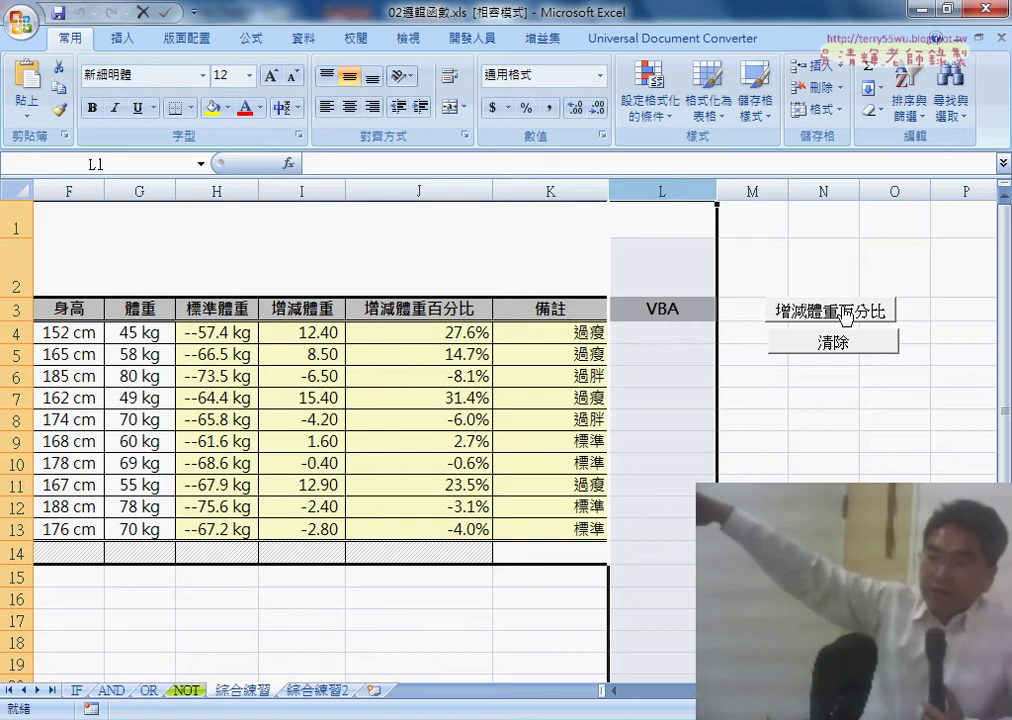
Open the 增減體重百分比 button's assigned macro in the VBA editor via 指定巨集 and 編輯
right_click(845, 312)
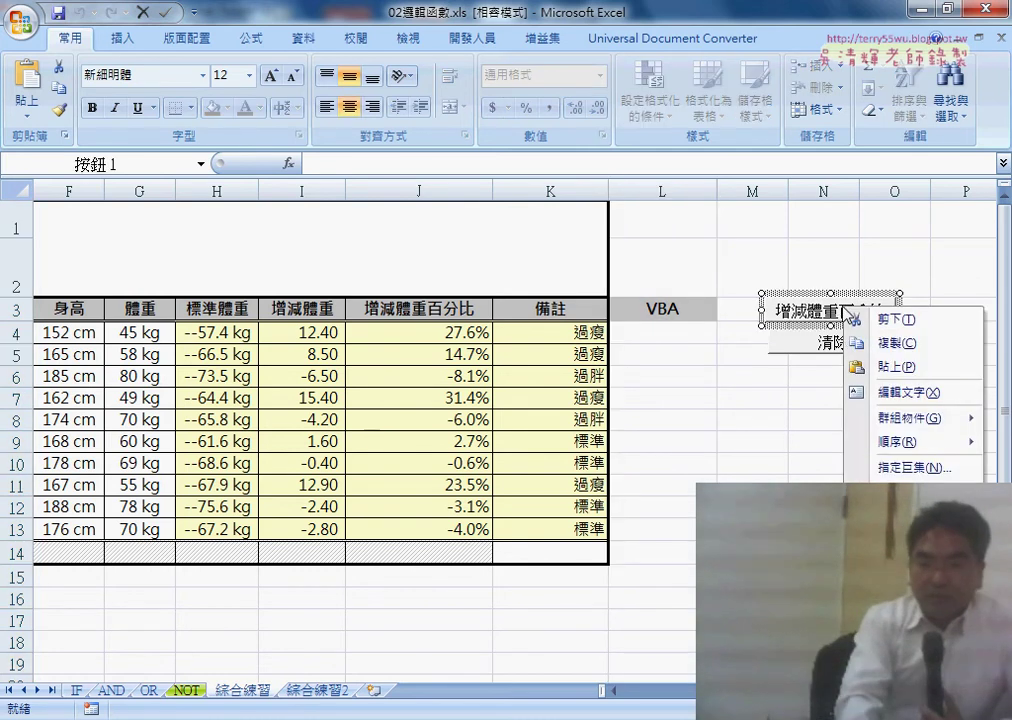
left_click(908, 467)
left_click(962, 352)
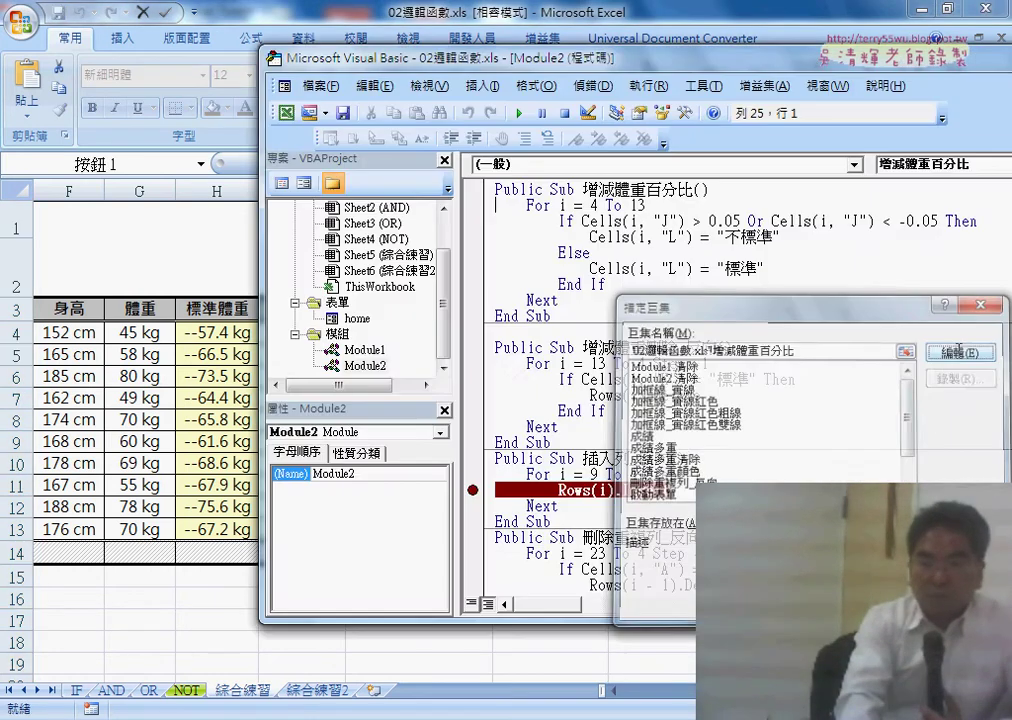
left_click_drag(540, 50, 258, 43)
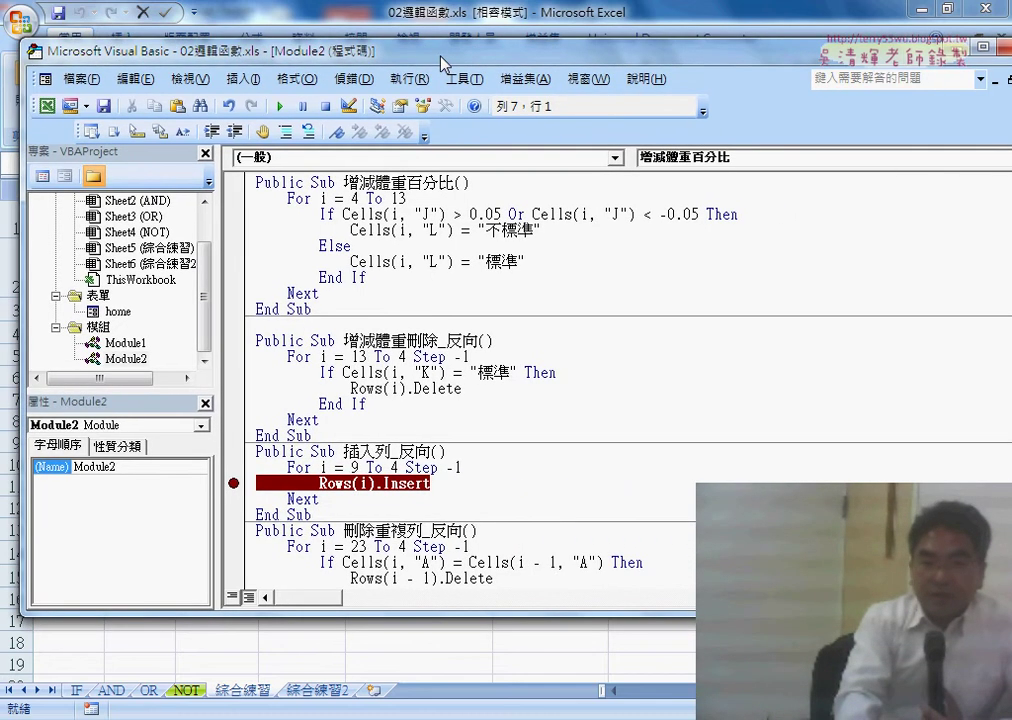
Review the loop over rows 4–13 and the If…Or test on Cells(i, "J") against ±0.05
double_click(309, 199)
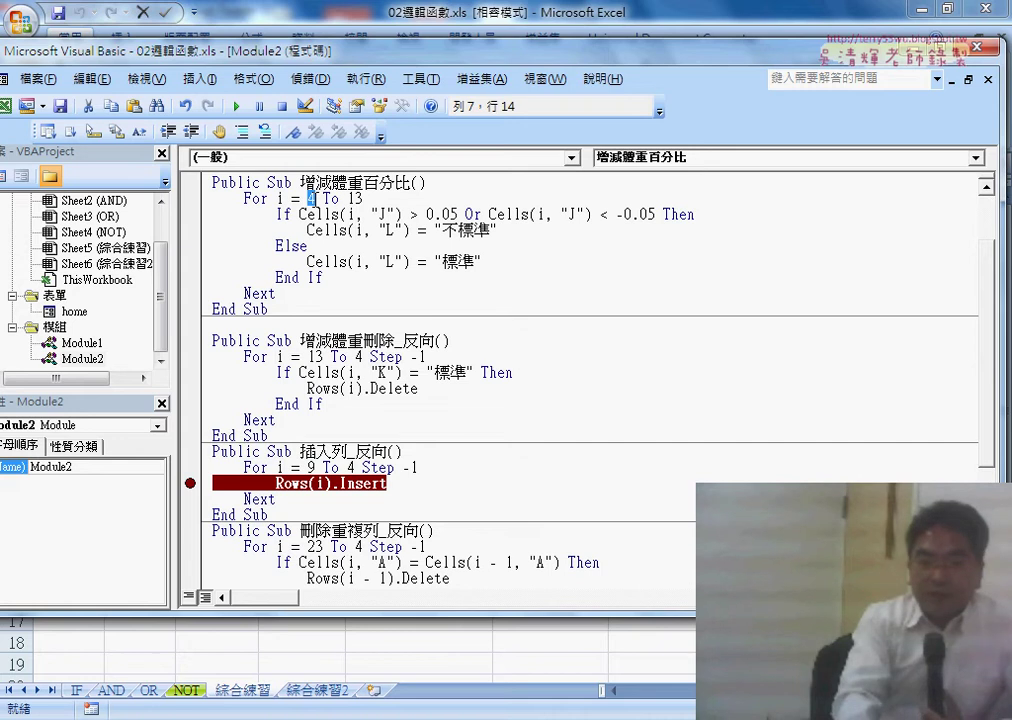
left_click_drag(347, 199, 365, 199)
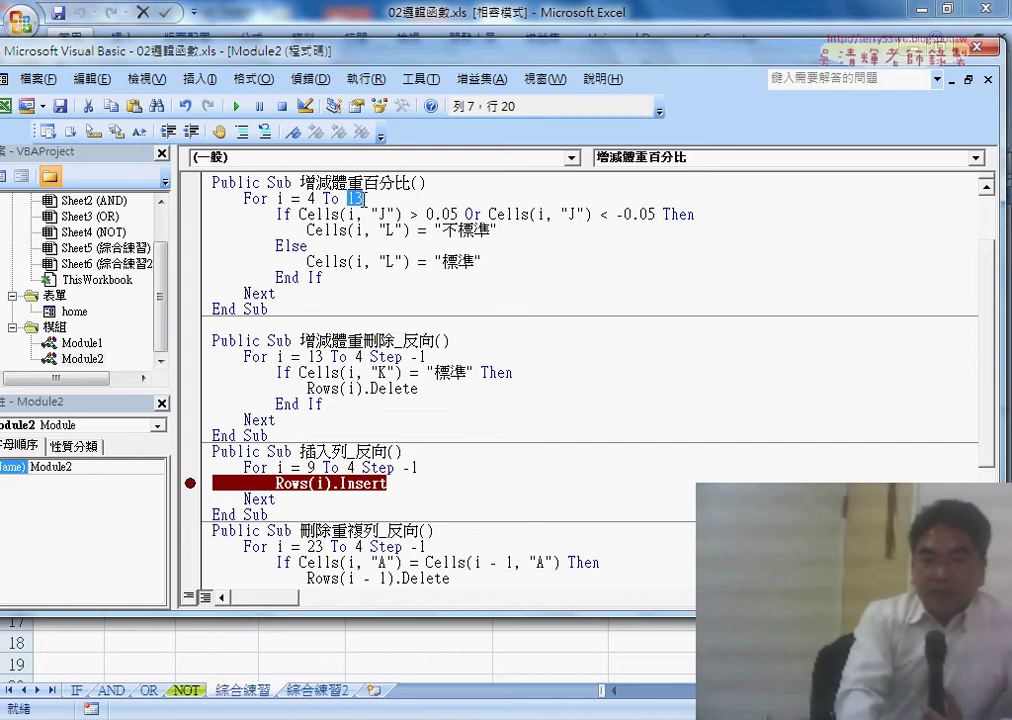
left_click_drag(466, 214, 483, 214)
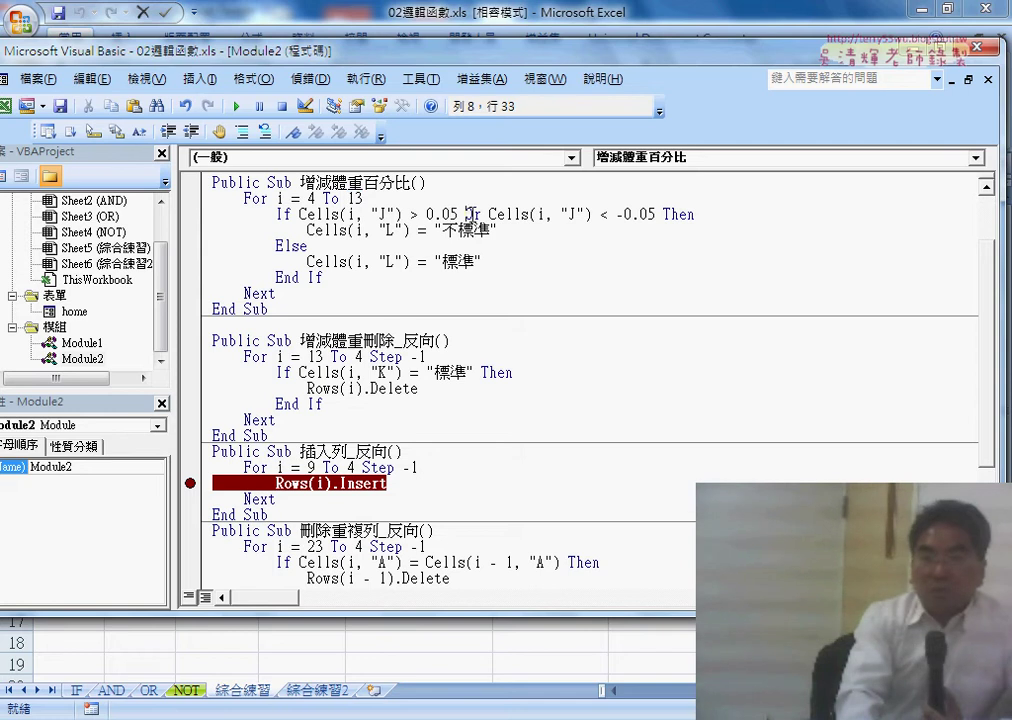
left_click_drag(302, 214, 655, 214)
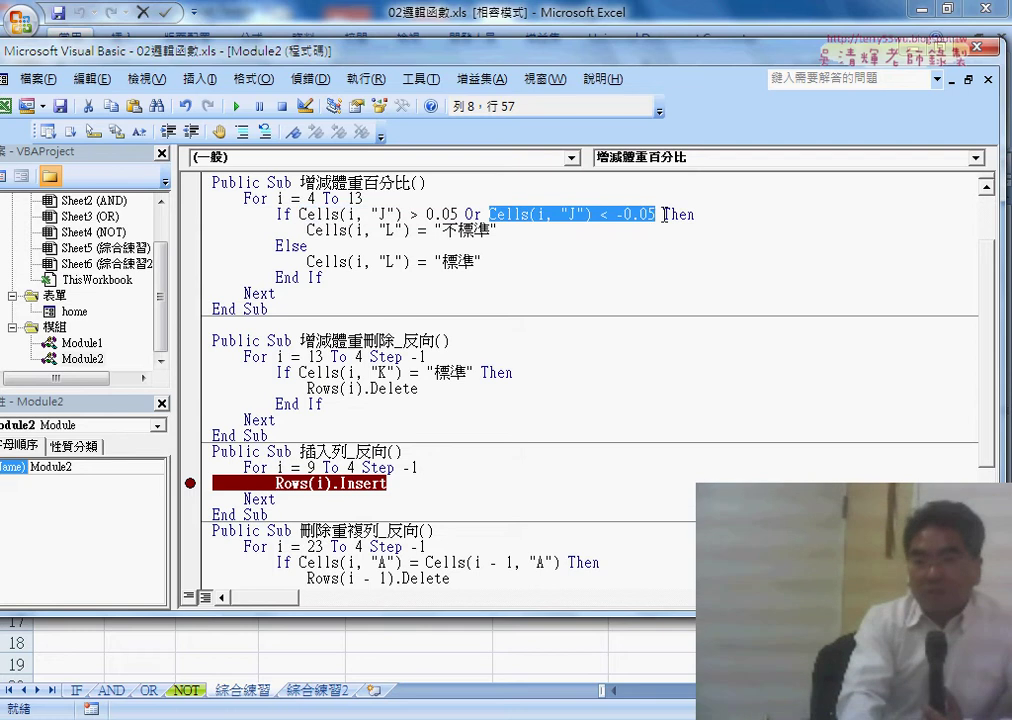
left_click(658, 214)
left_click(485, 214)
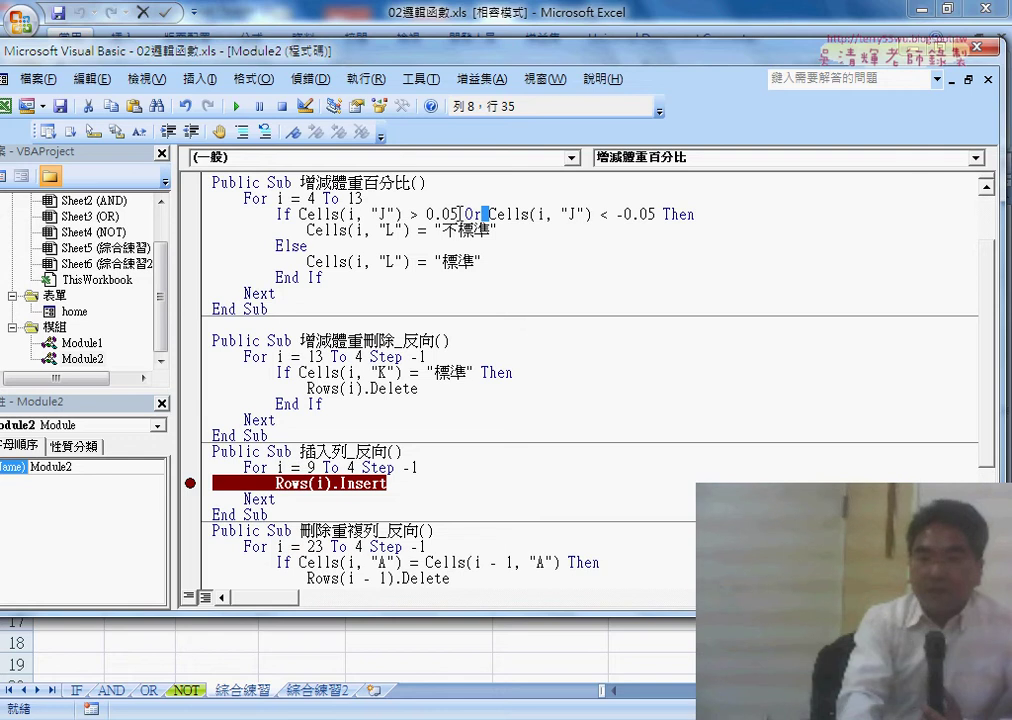
left_click_drag(459, 214, 427, 214)
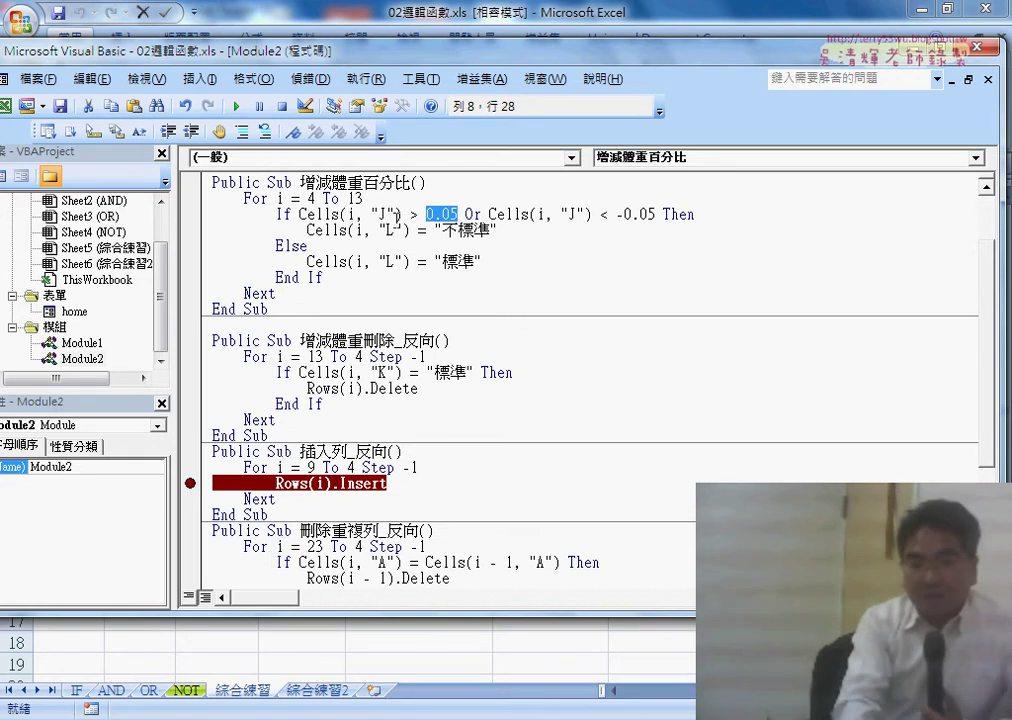
left_click_drag(401, 214, 301, 214)
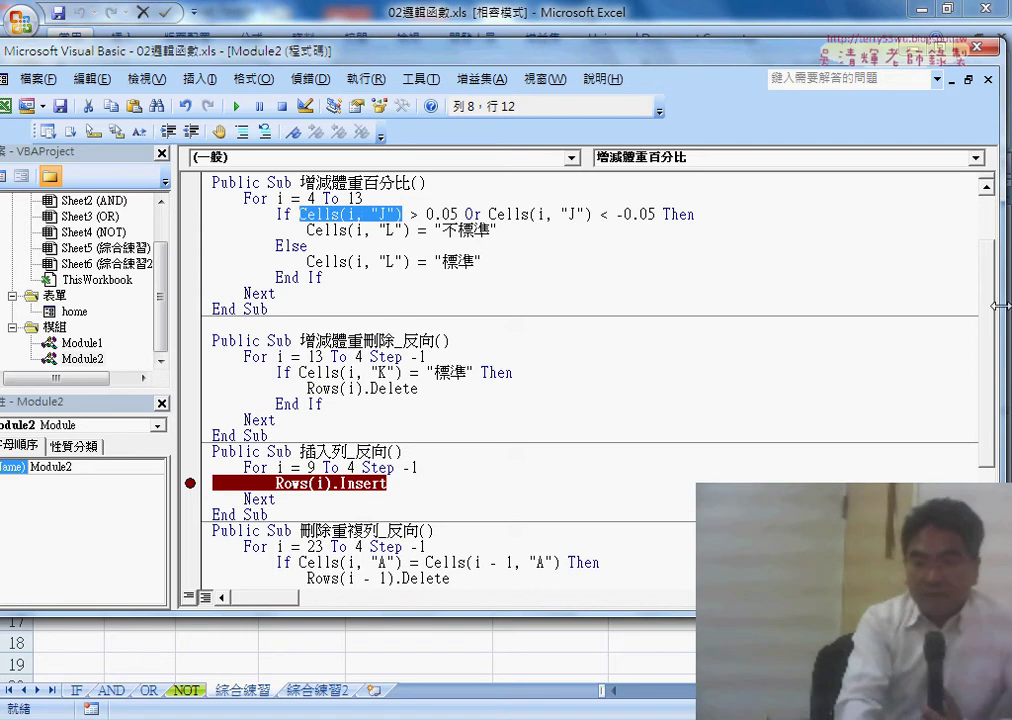
left_click_drag(1000, 306, 399, 268)
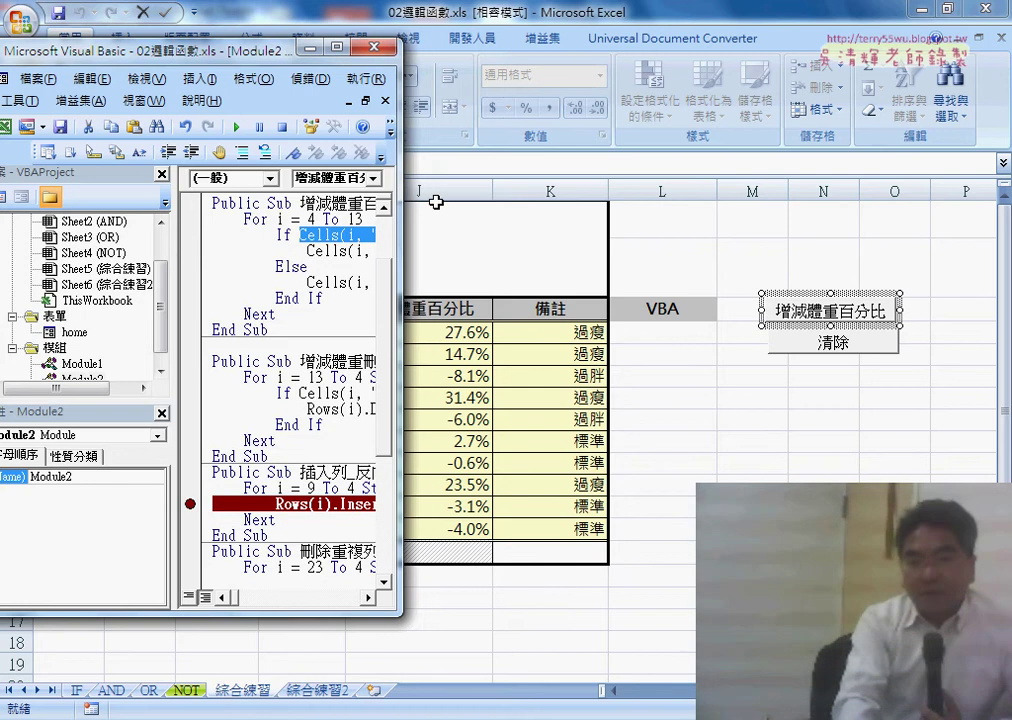
Replace the 0.05 upper threshold in the If line with 5%
mouse_move(401, 219)
left_mouse_down()
mouse_move(771, 228)
mouse_move(905, 243)
left_mouse_up()
left_click_drag(459, 214, 426, 214)
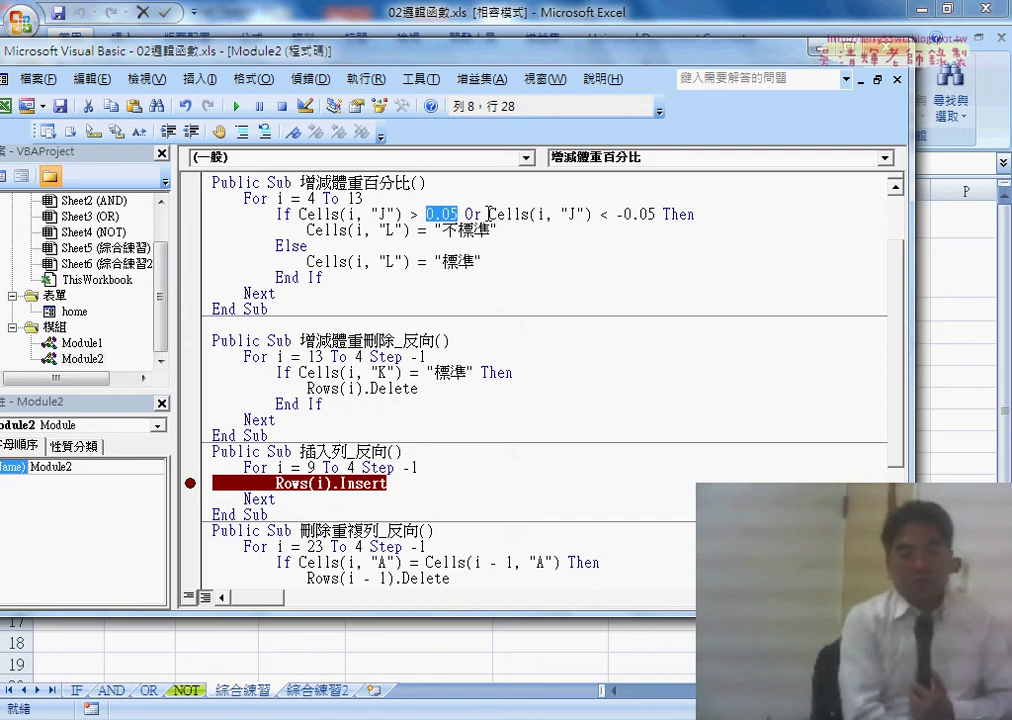
type("%")
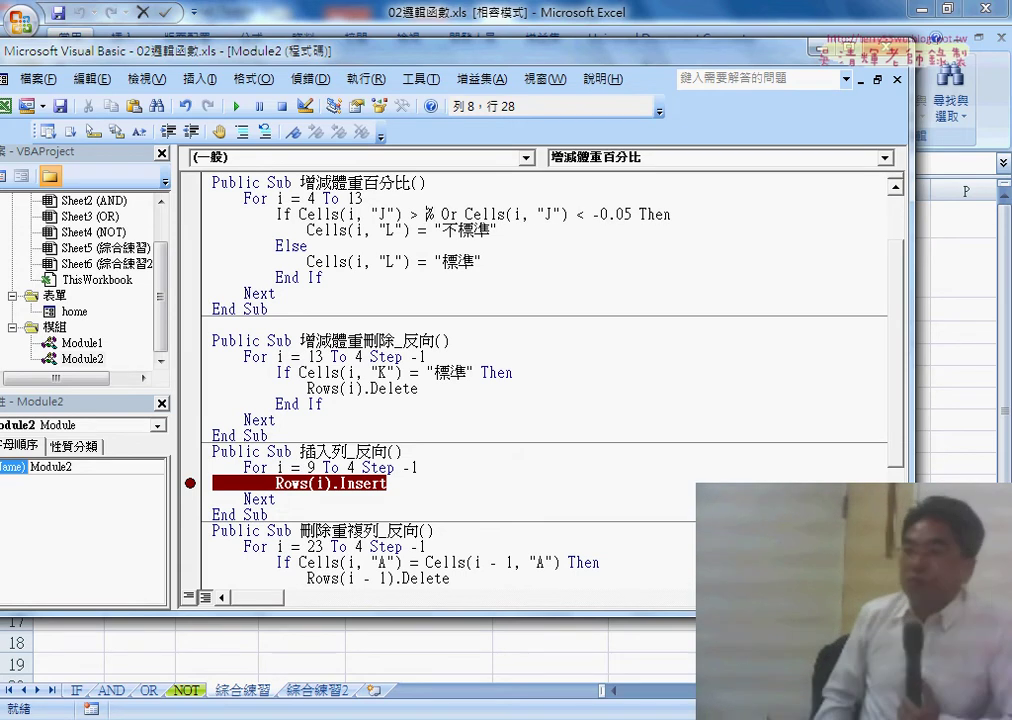
type("5")
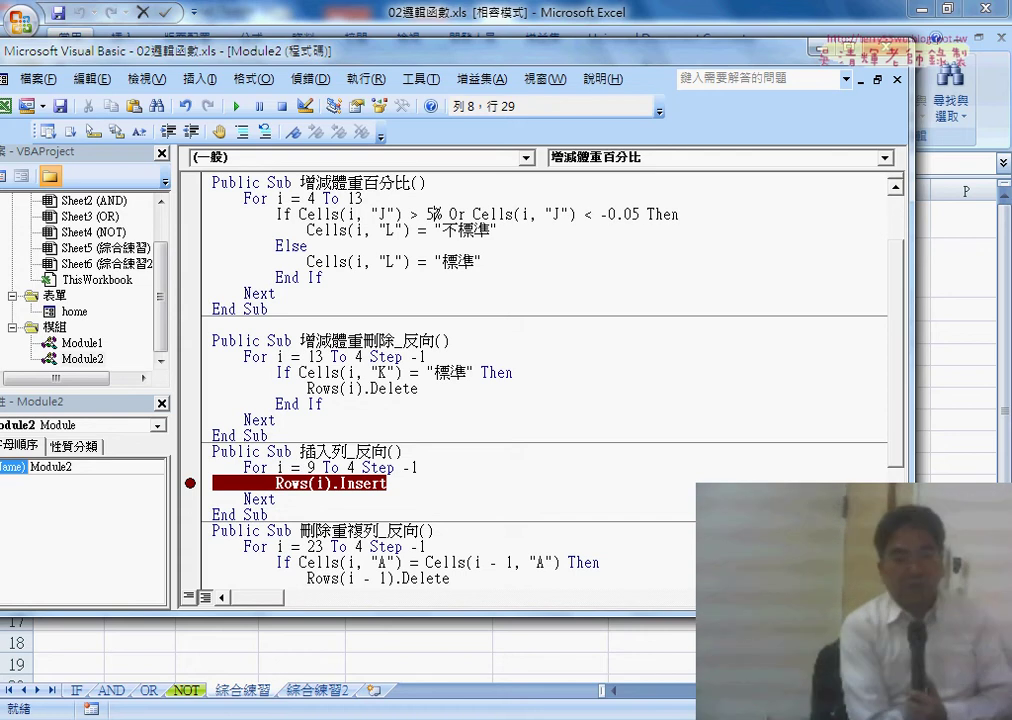
Undo the 5% edit with Ctrl+Z so the test reads > 0.05 Or < -0.05
key("ctrl+z")
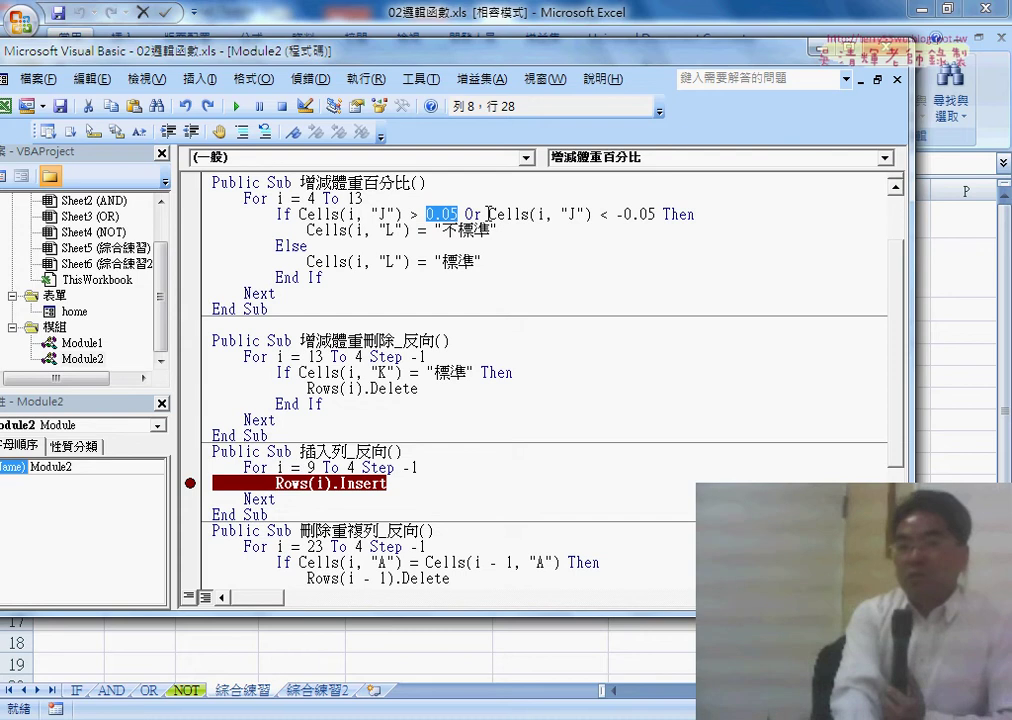
double_click(241, 198)
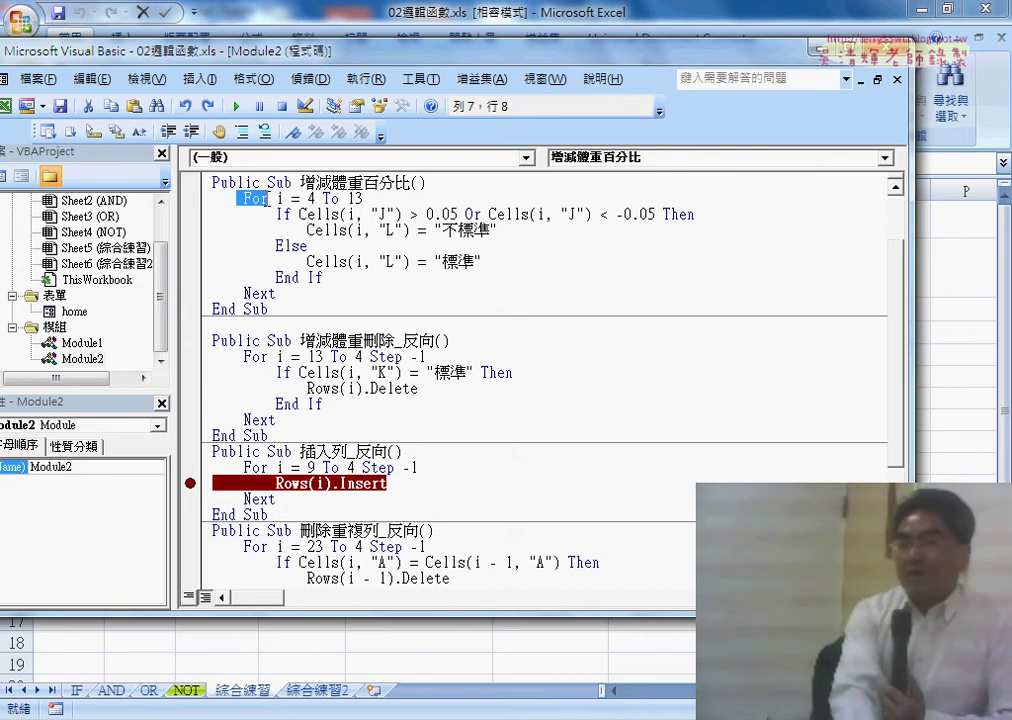
double_click(241, 293)
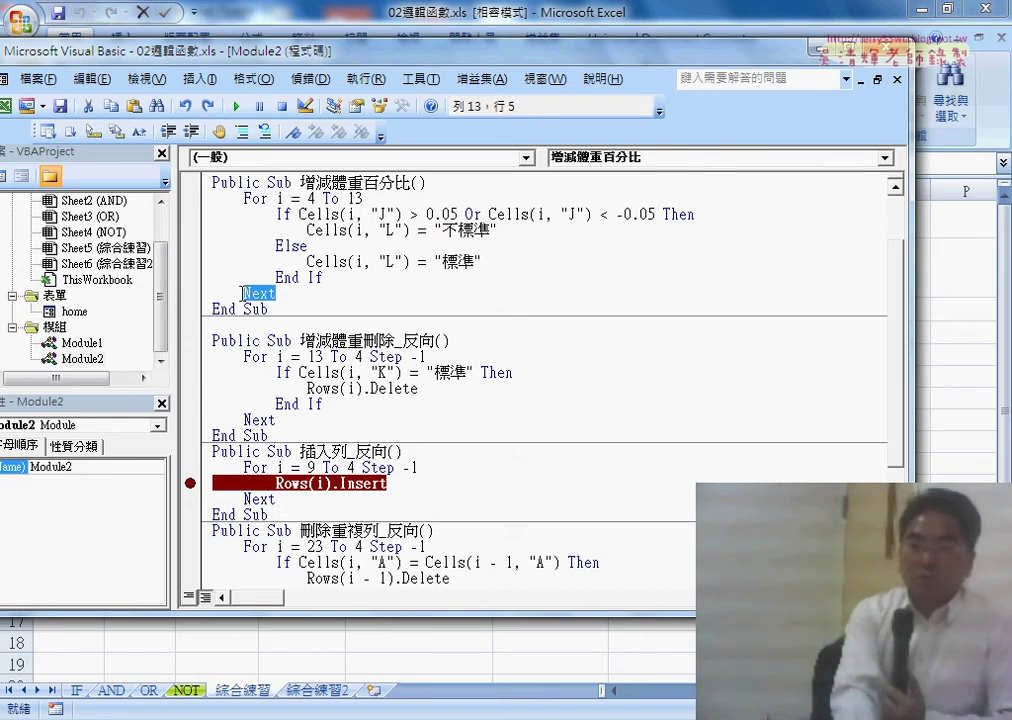
left_click(283, 214)
left_click(287, 214)
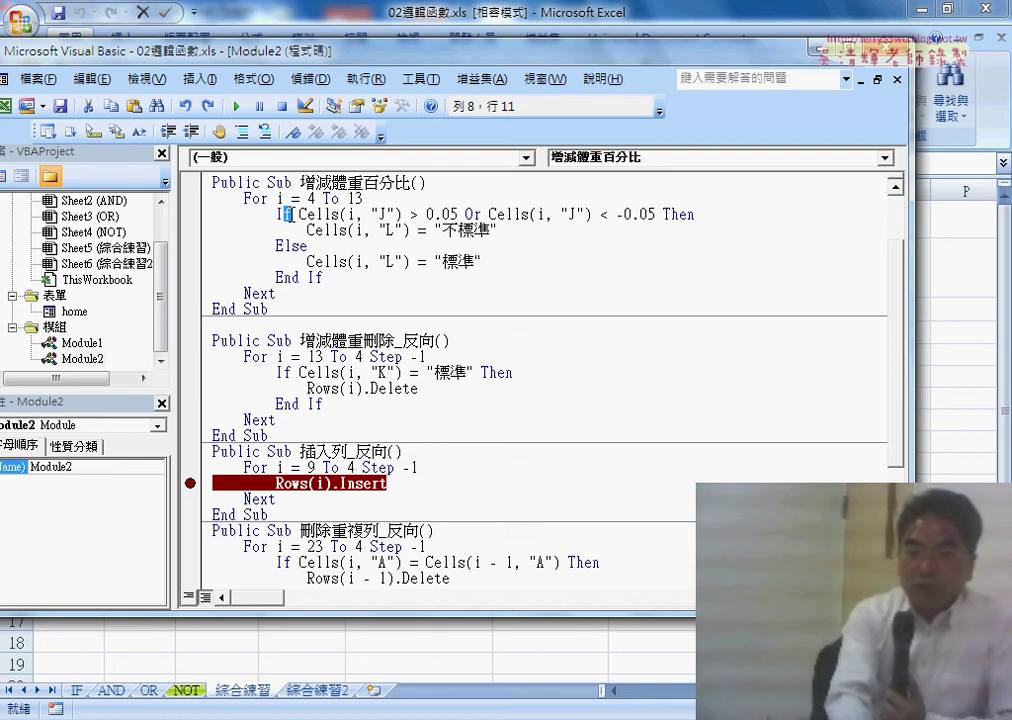
left_click(279, 199)
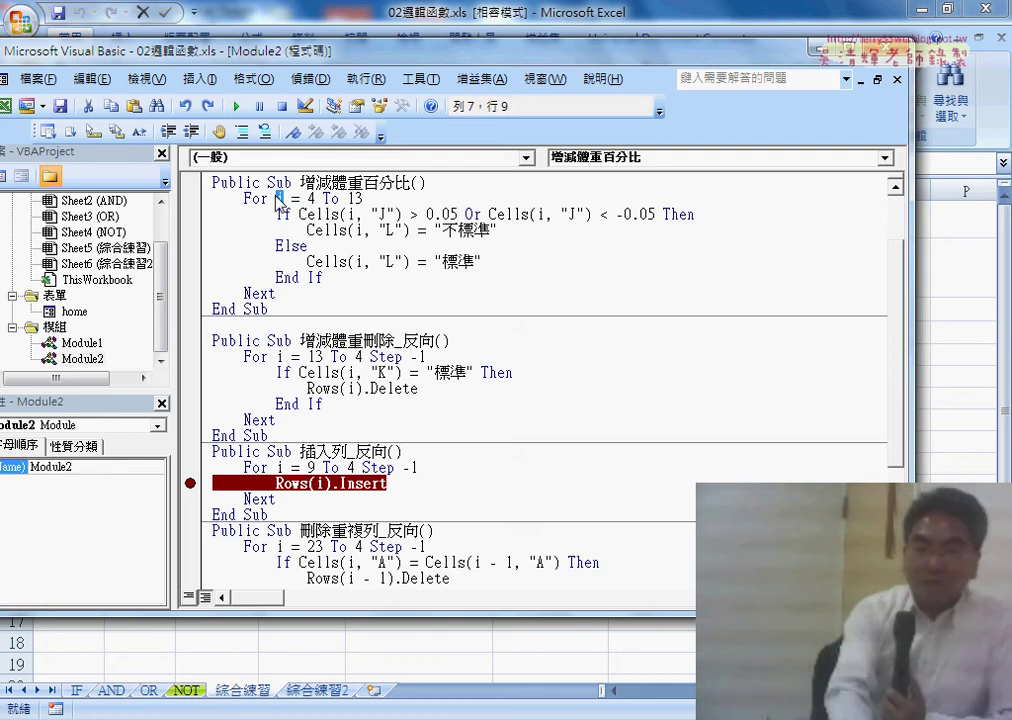
double_click(470, 214)
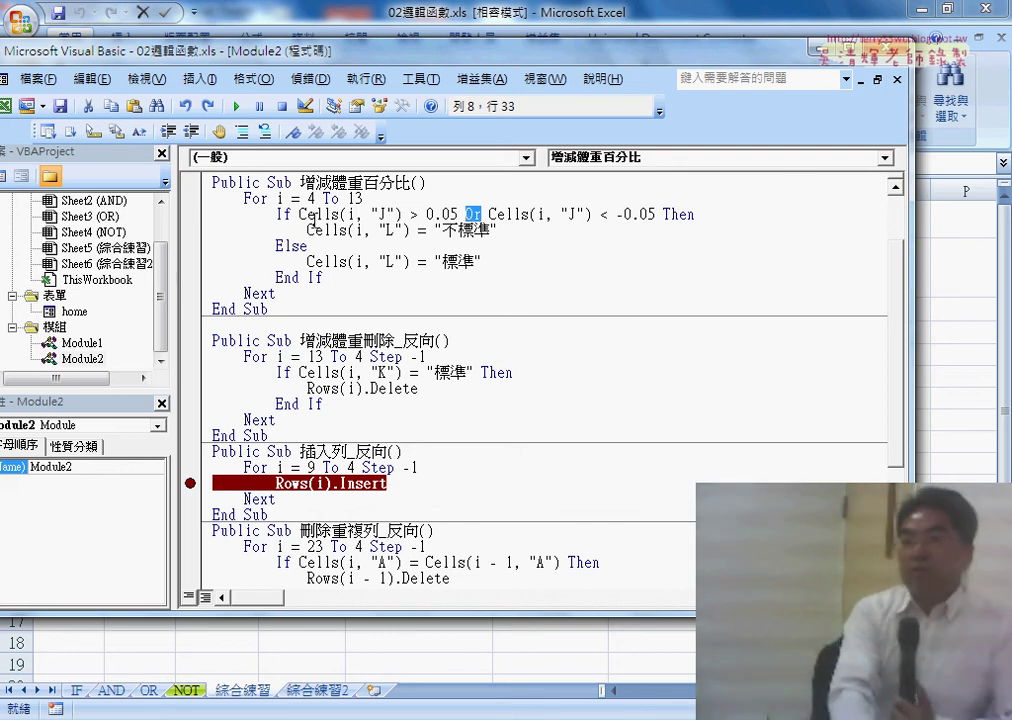
left_click_drag(307, 230, 409, 230)
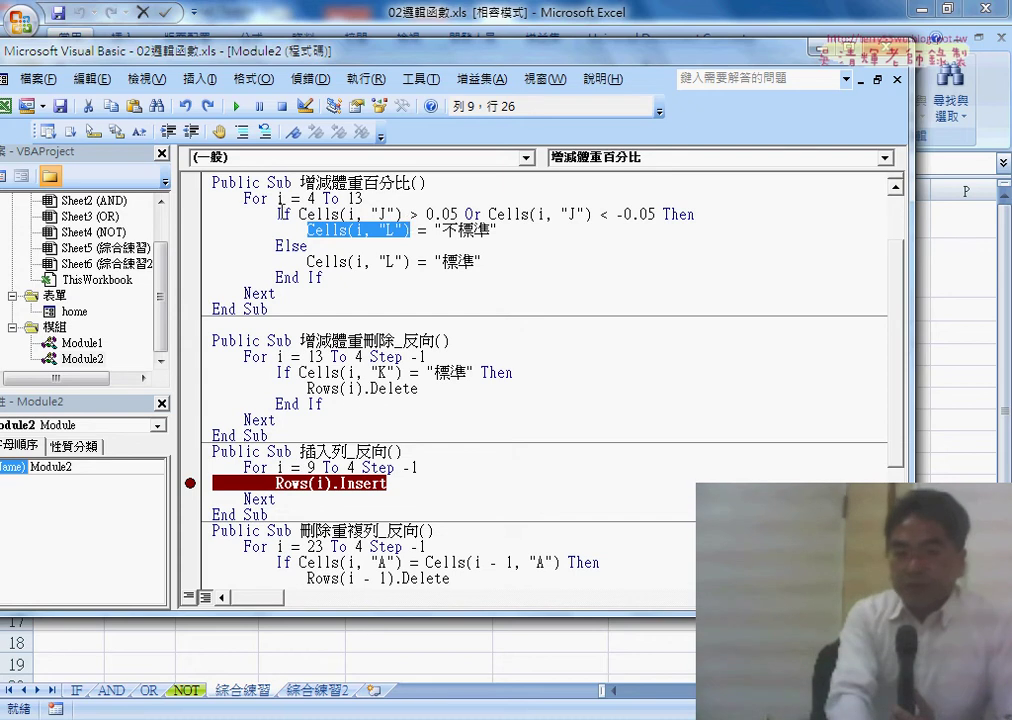
left_click(280, 214)
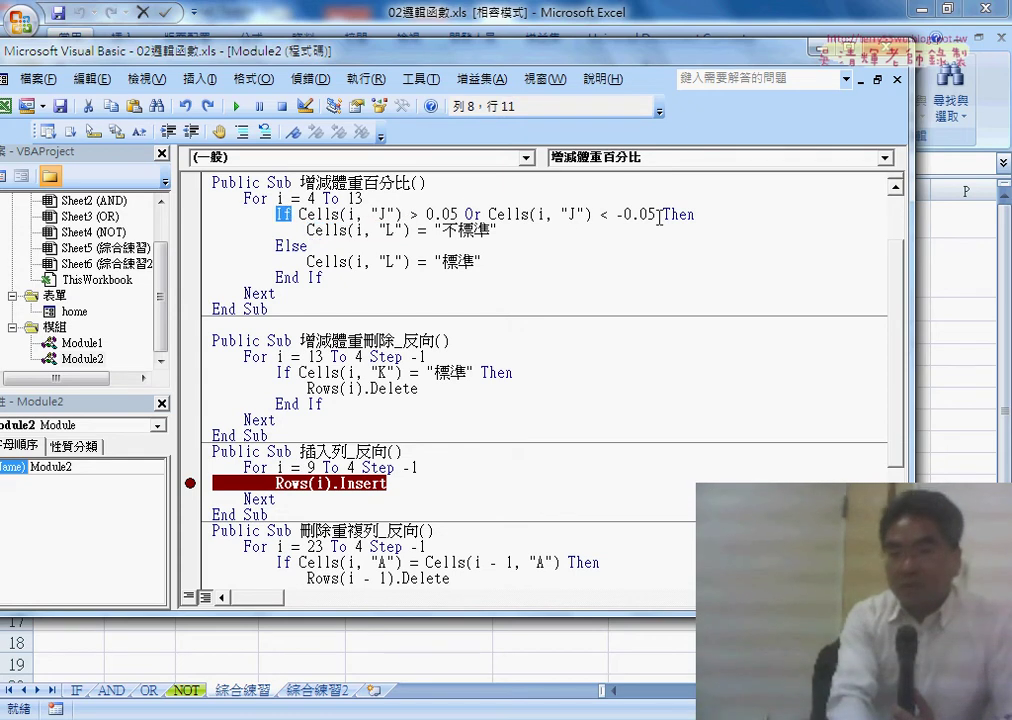
double_click(470, 214)
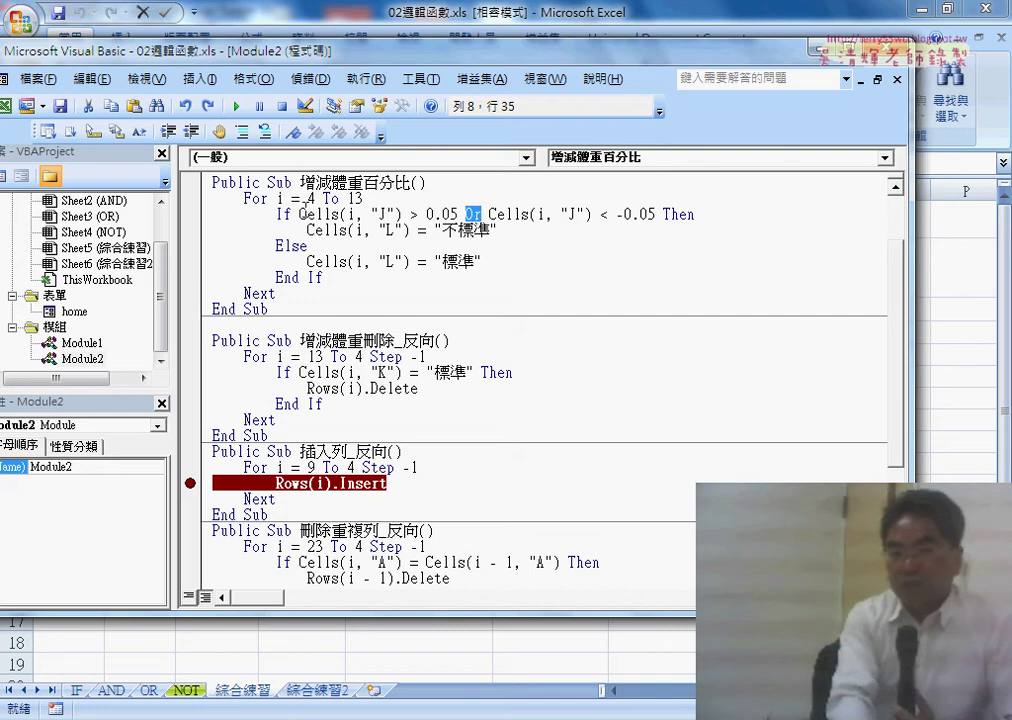
left_click_drag(300, 214, 463, 214)
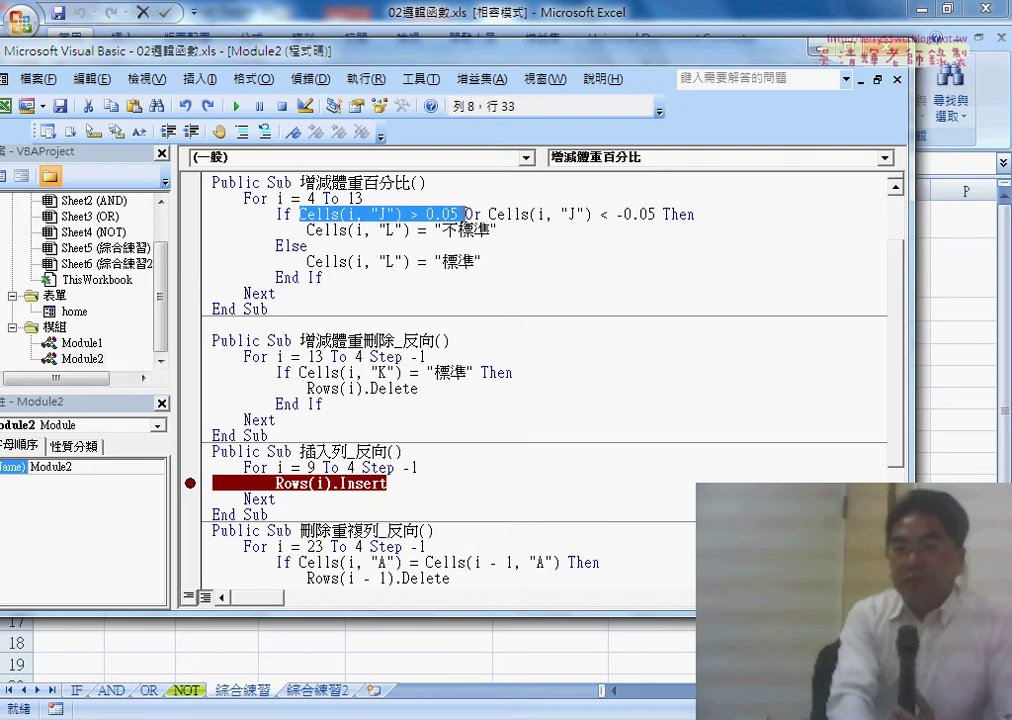
left_click_drag(489, 214, 656, 214)
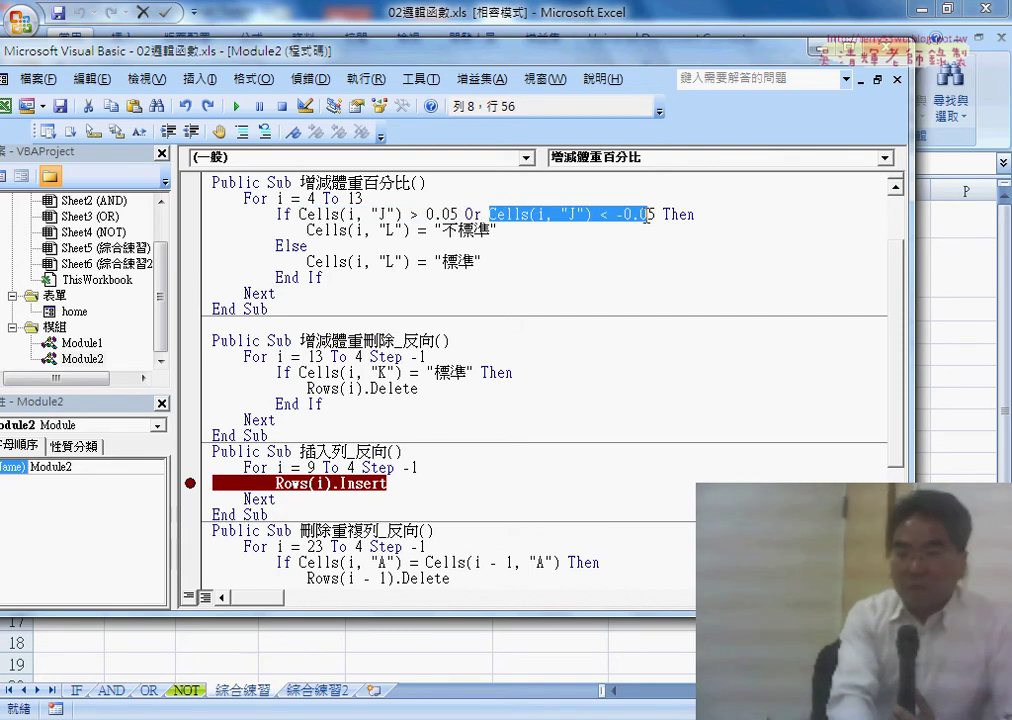
left_click(678, 215)
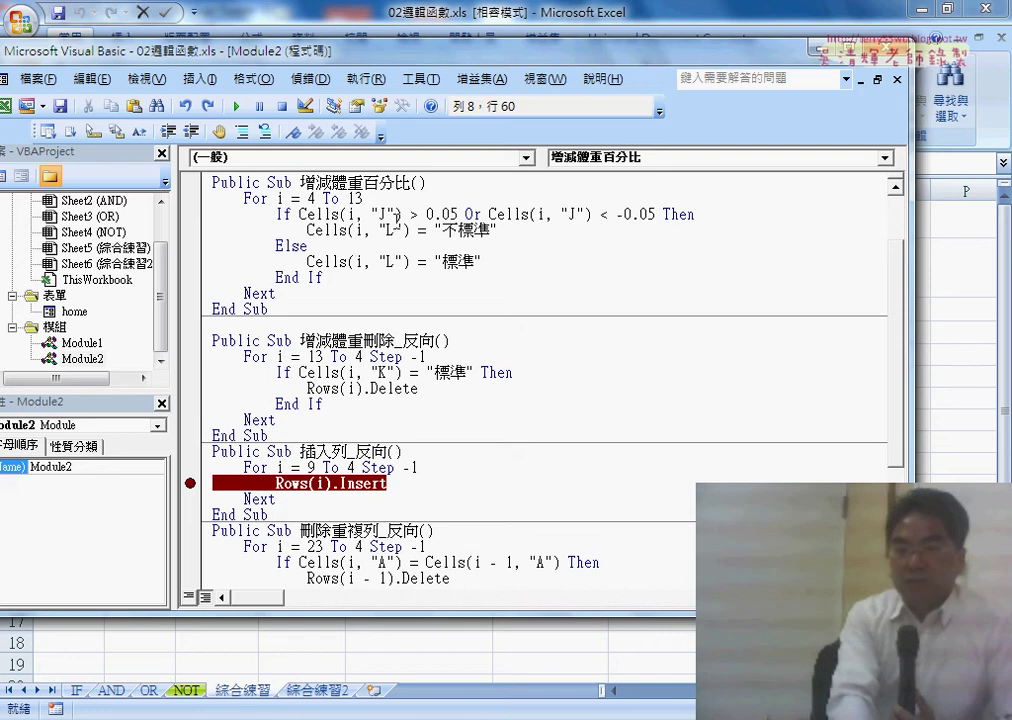
left_click(579, 215)
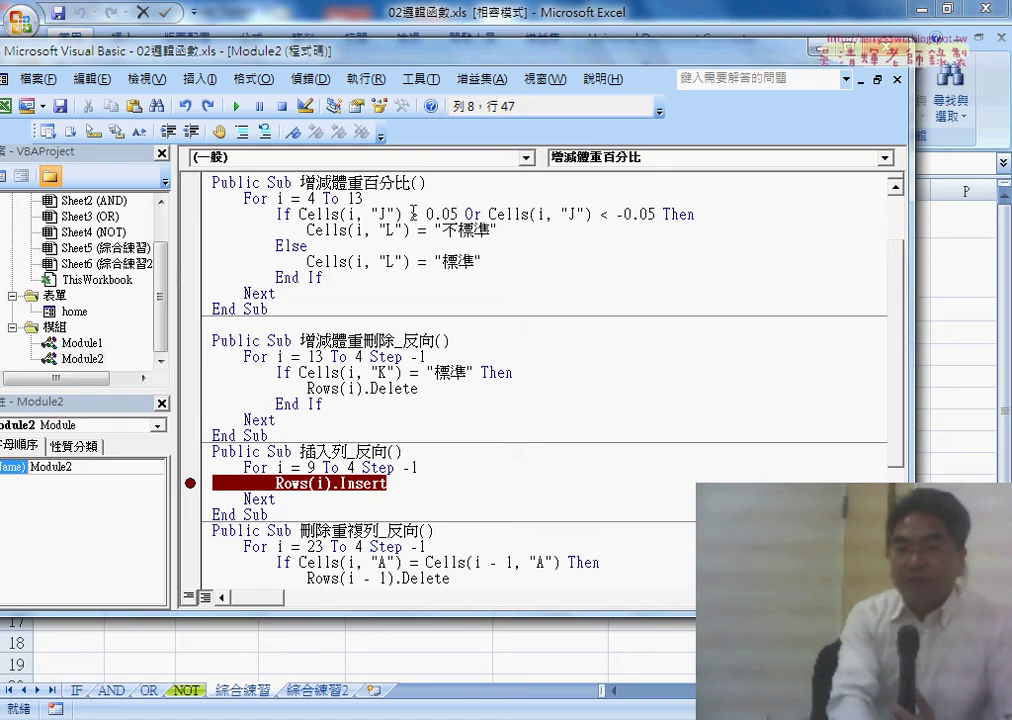
left_click(530, 214)
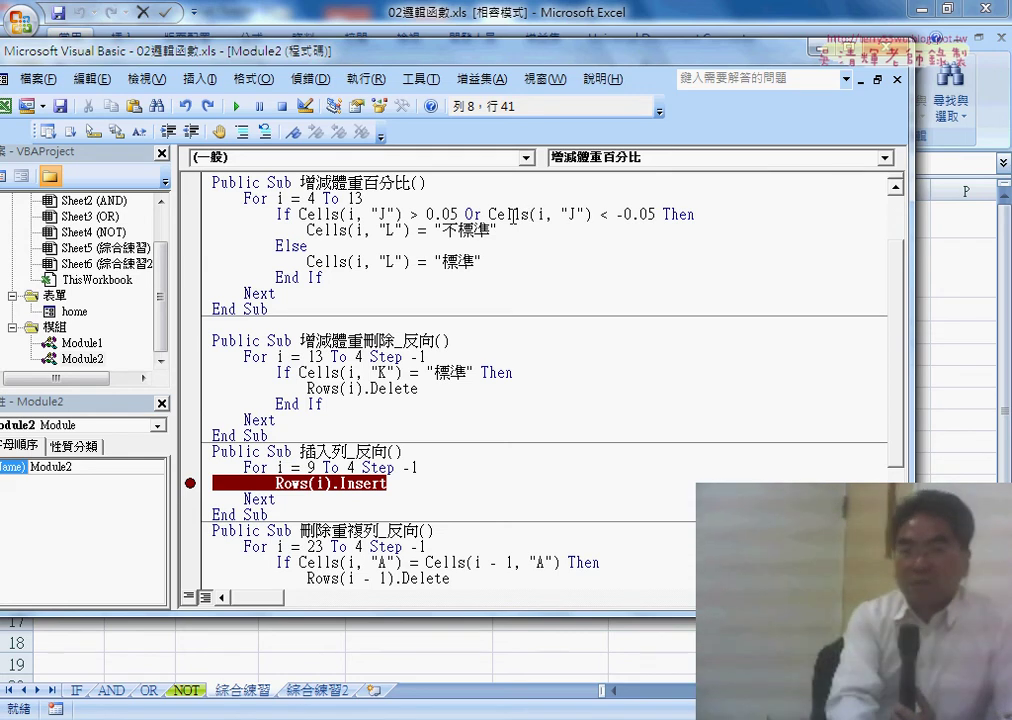
left_click_drag(502, 229, 307, 230)
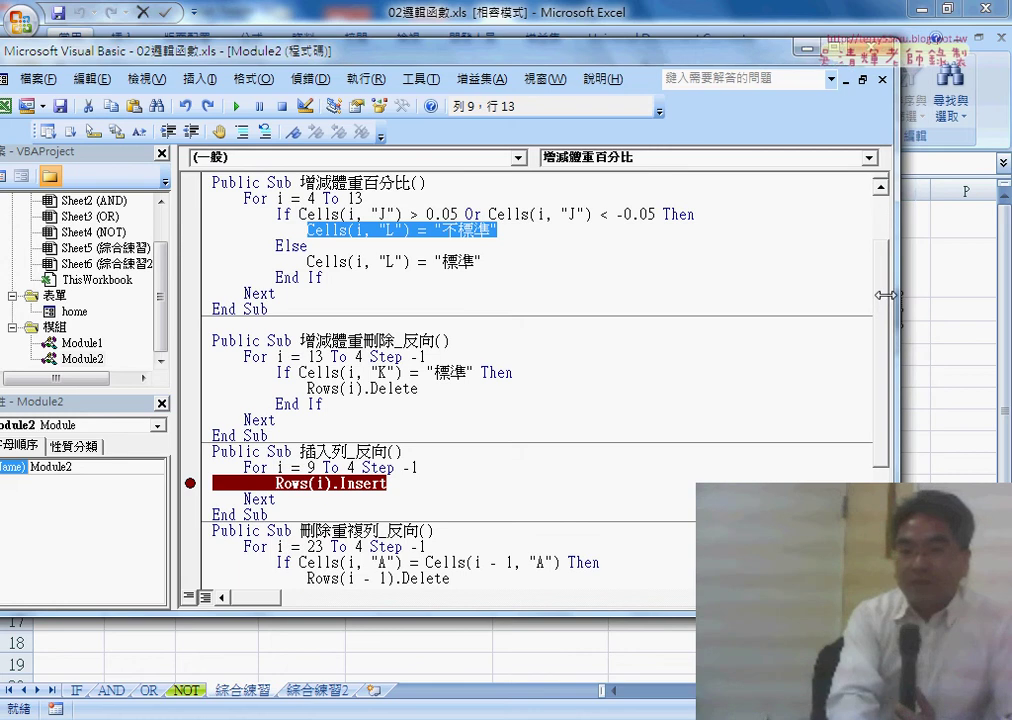
Run 增減體重百分比 with column L visible, then select the whole Sub's code
left_click_drag(916, 296, 664, 290)
left_click_drag(451, 58, 347, 81)
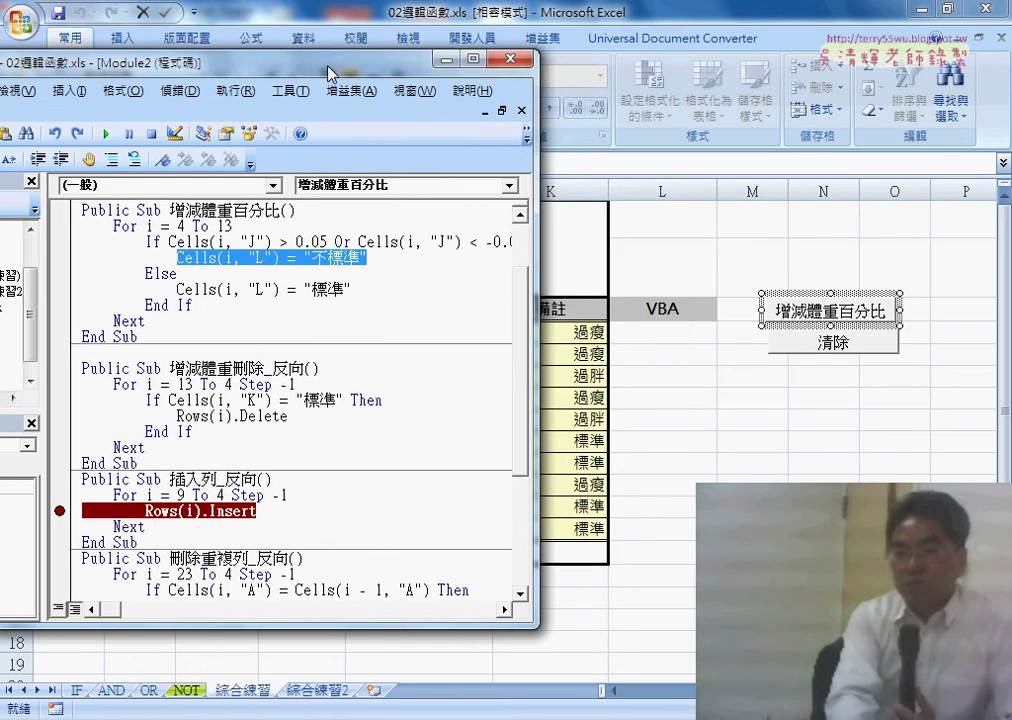
left_click(412, 289)
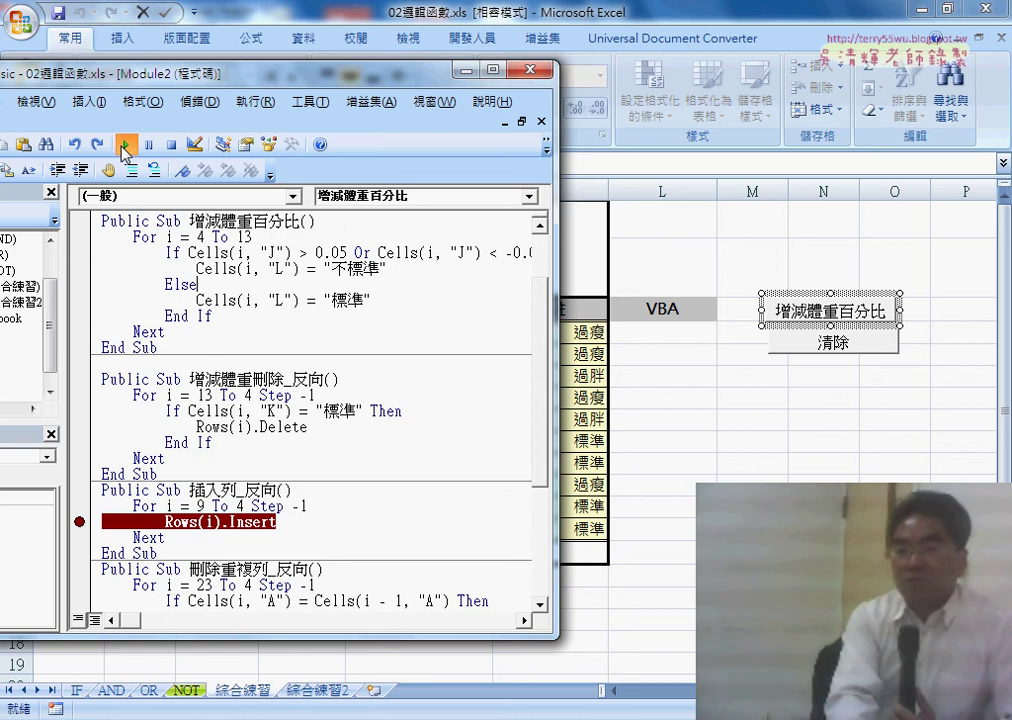
left_click(124, 148)
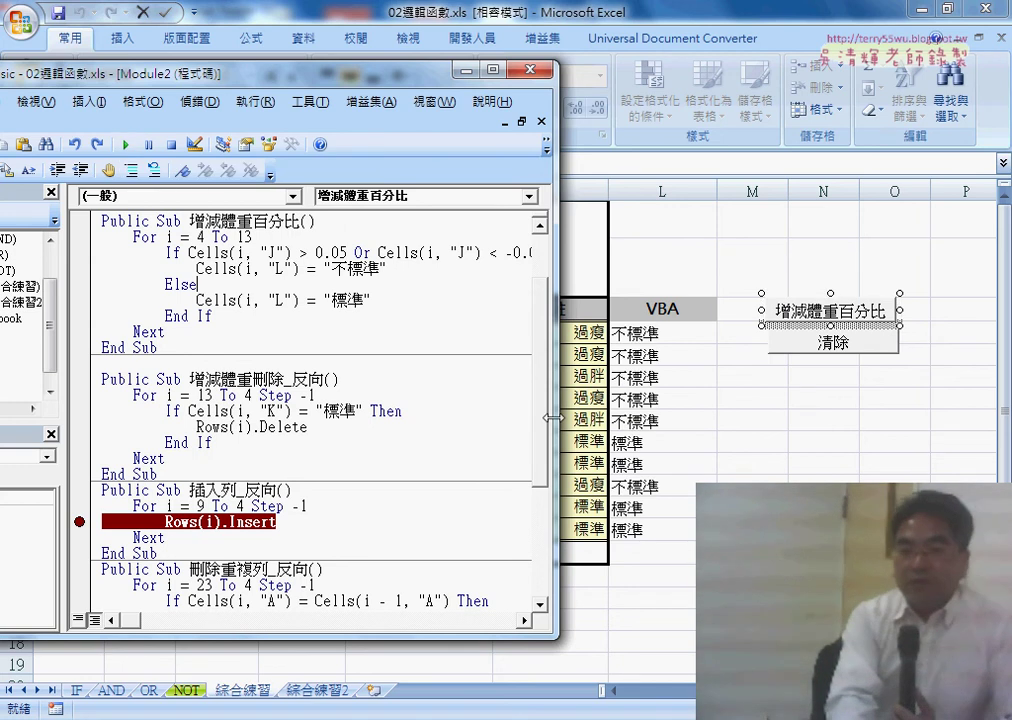
left_click_drag(552, 342, 688, 342)
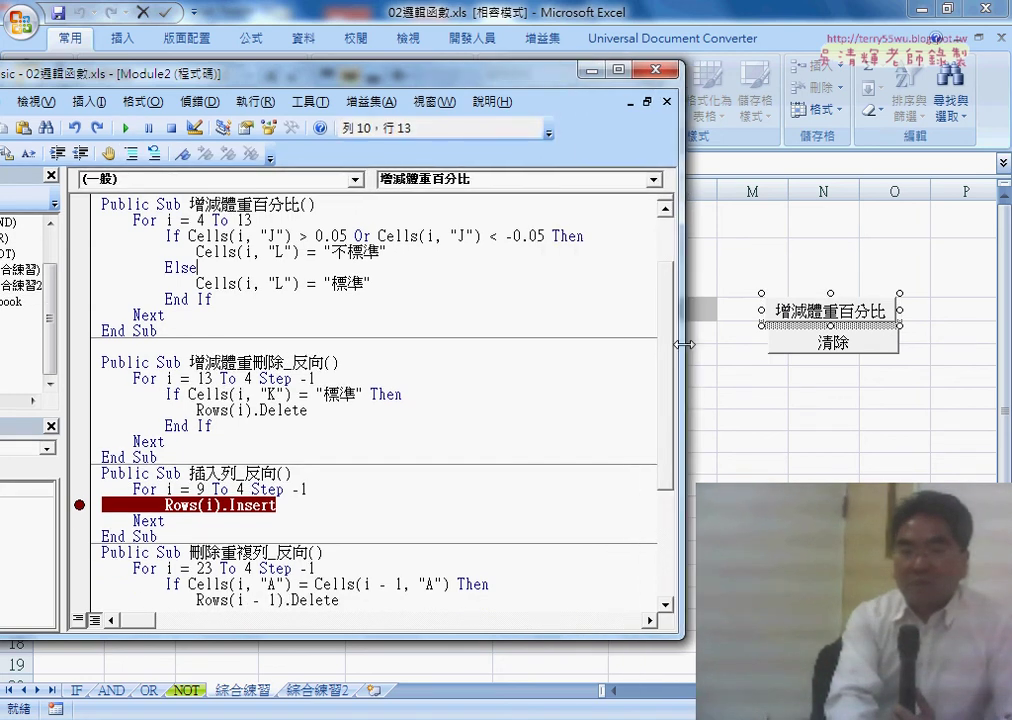
mouse_move(372, 331)
left_mouse_down()
mouse_move(127, 314)
mouse_move(97, 204)
left_mouse_up()
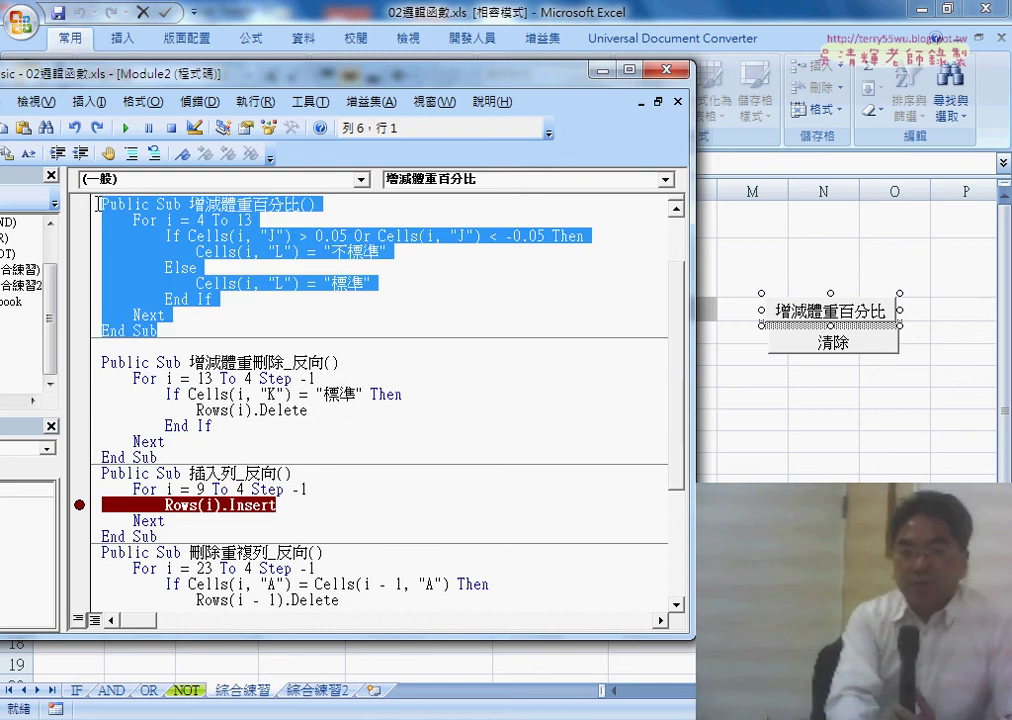
Paste a copy of the macro below End Sub and append _AND to its name
right_click(150, 234)
left_click(178, 262)
left_click(121, 342)
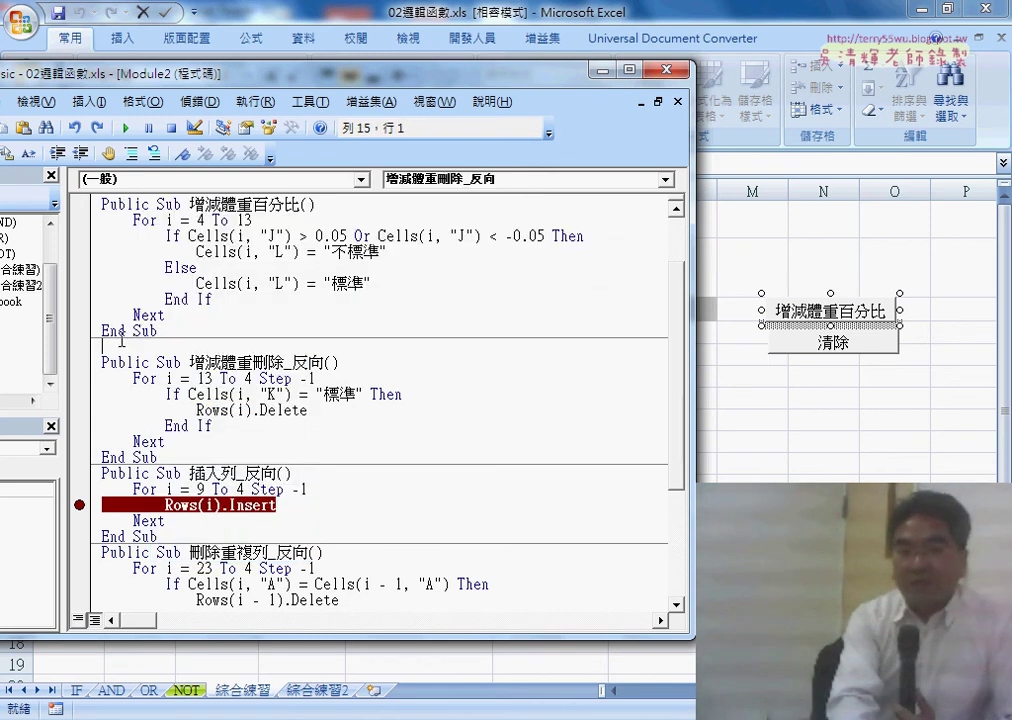
right_click(121, 342)
left_click(165, 394)
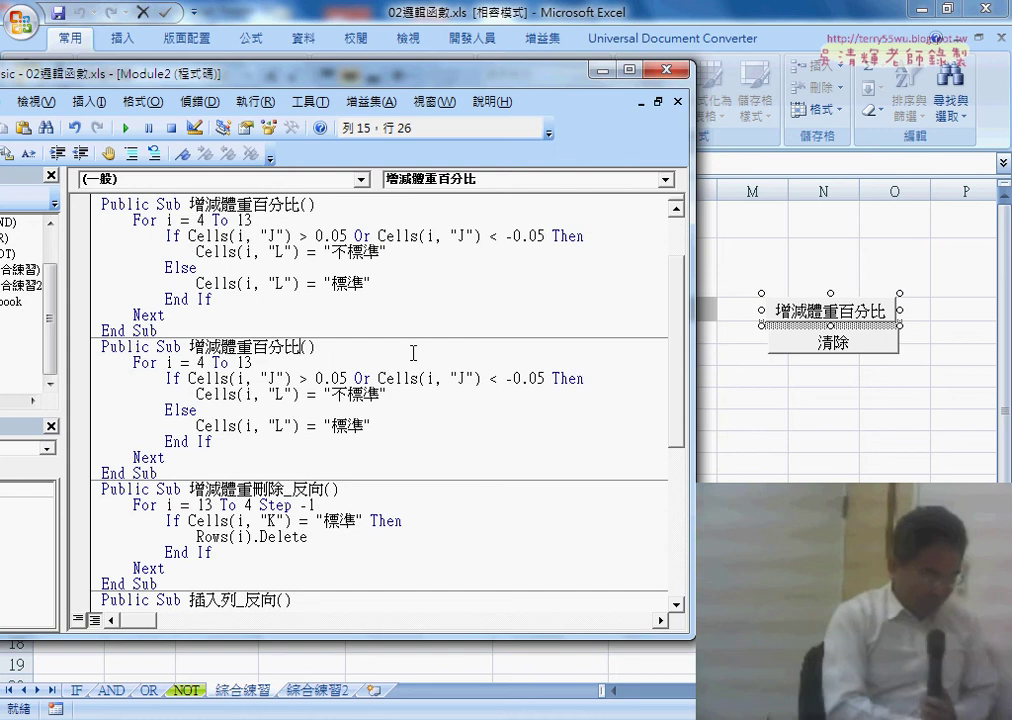
type("_")
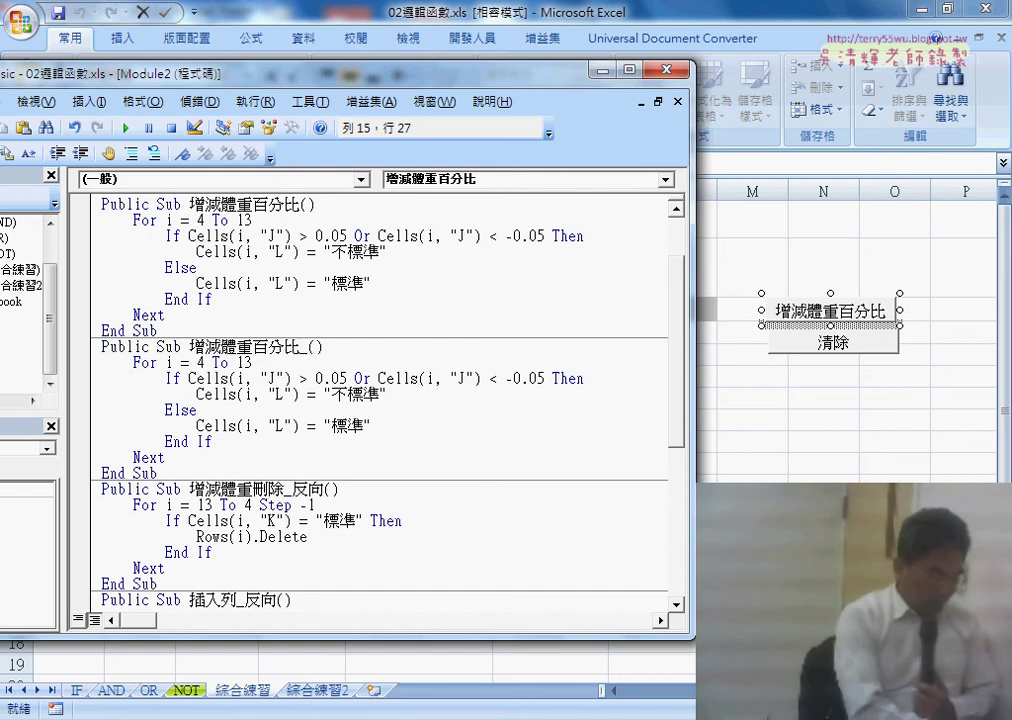
type("AN")
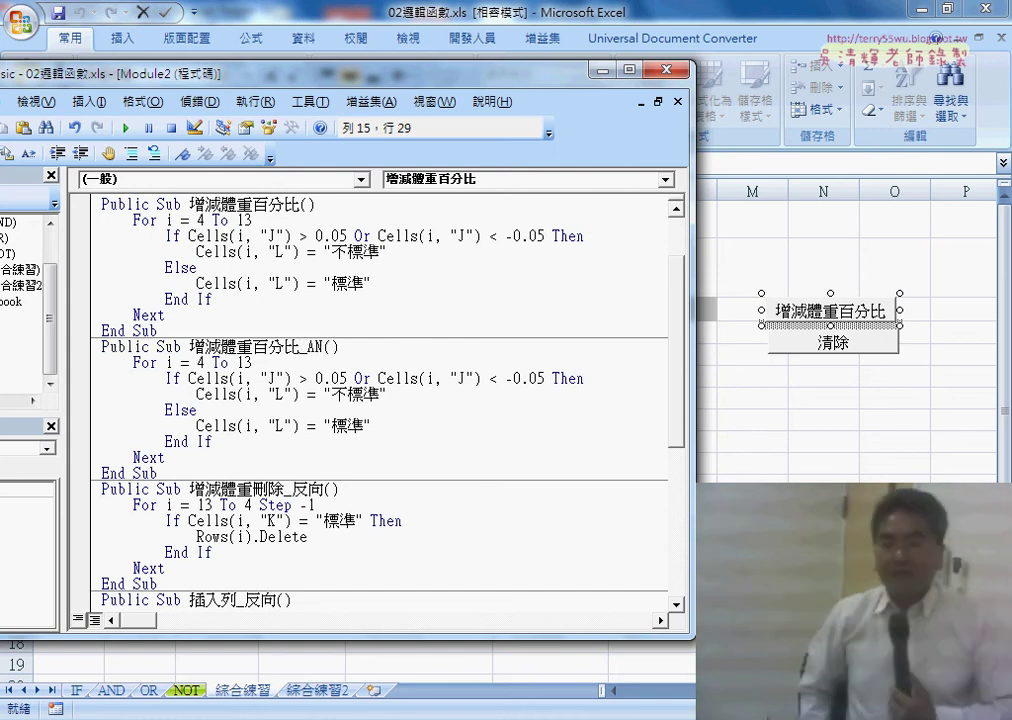
type("D")
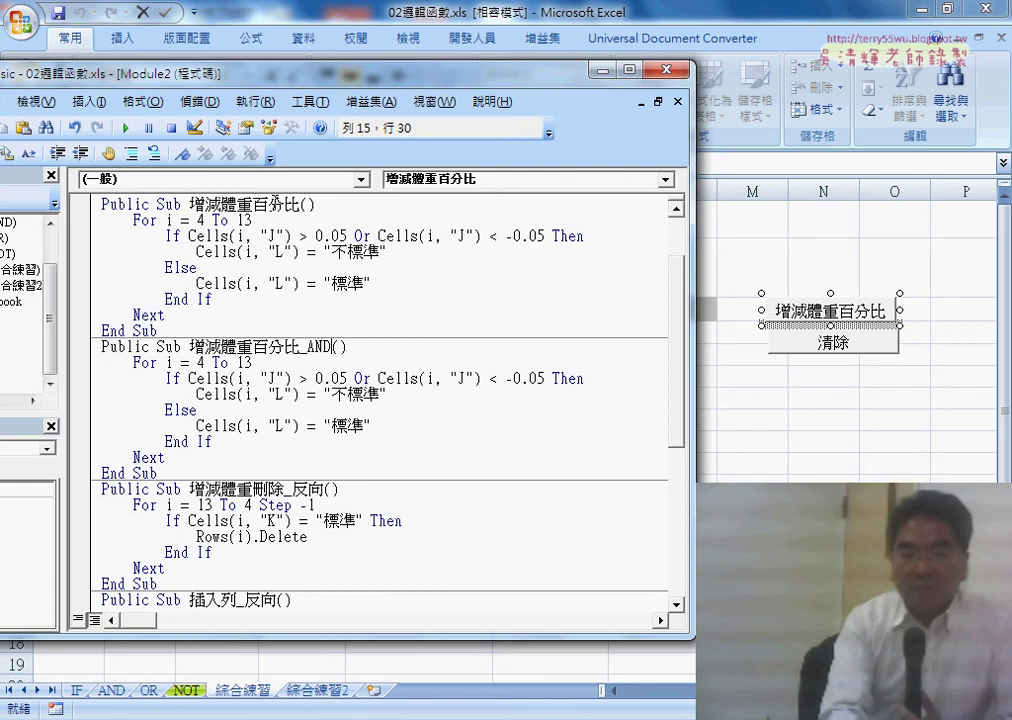
Replace Or with And in the _AND macro's If condition
double_click(362, 378)
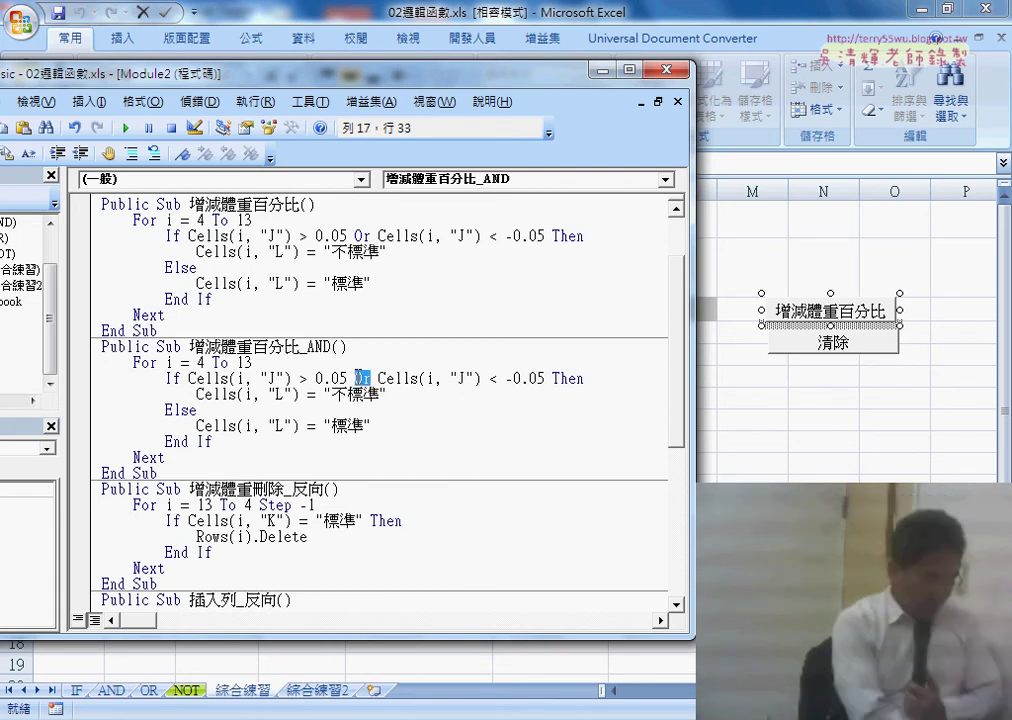
type("A")
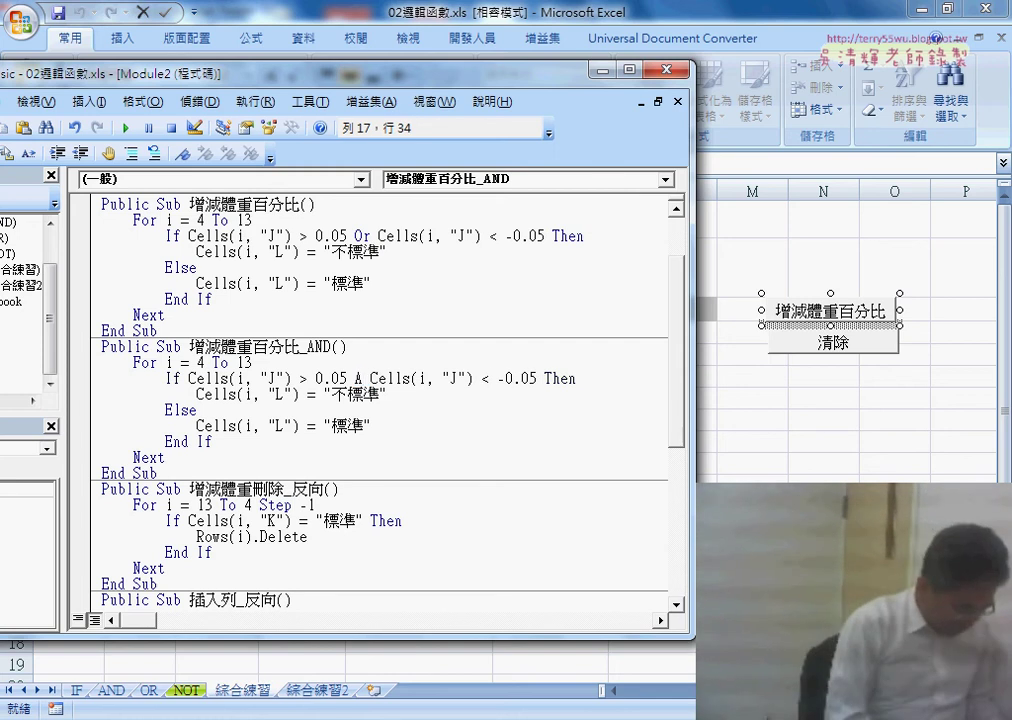
key("Up")
key("Up")
key("Home")
key("2")
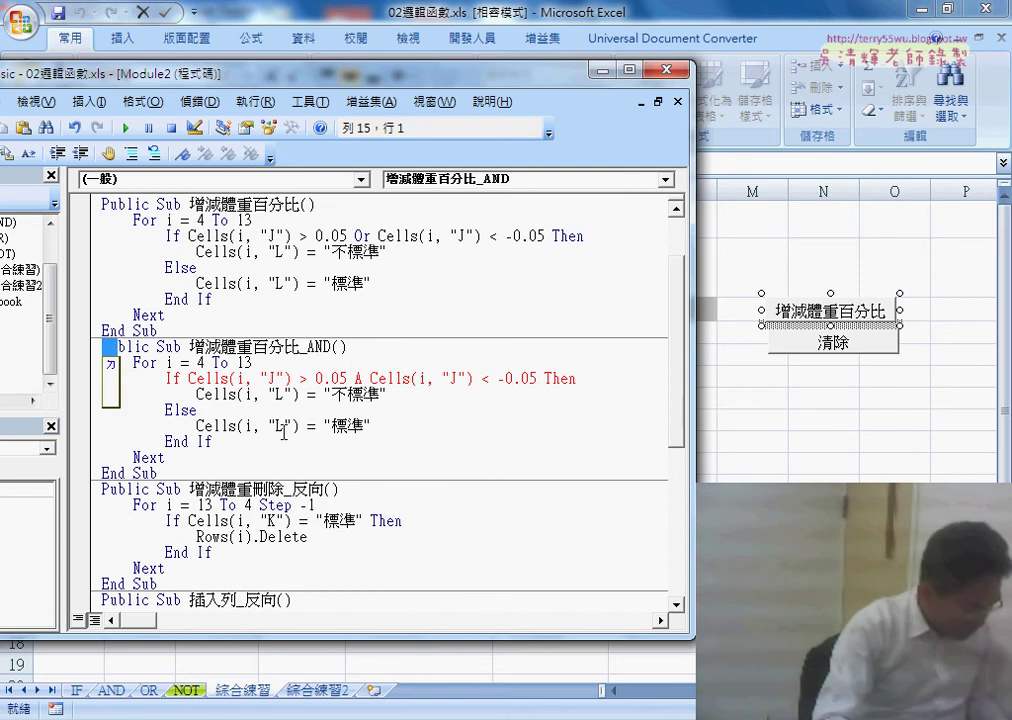
key("Escape")
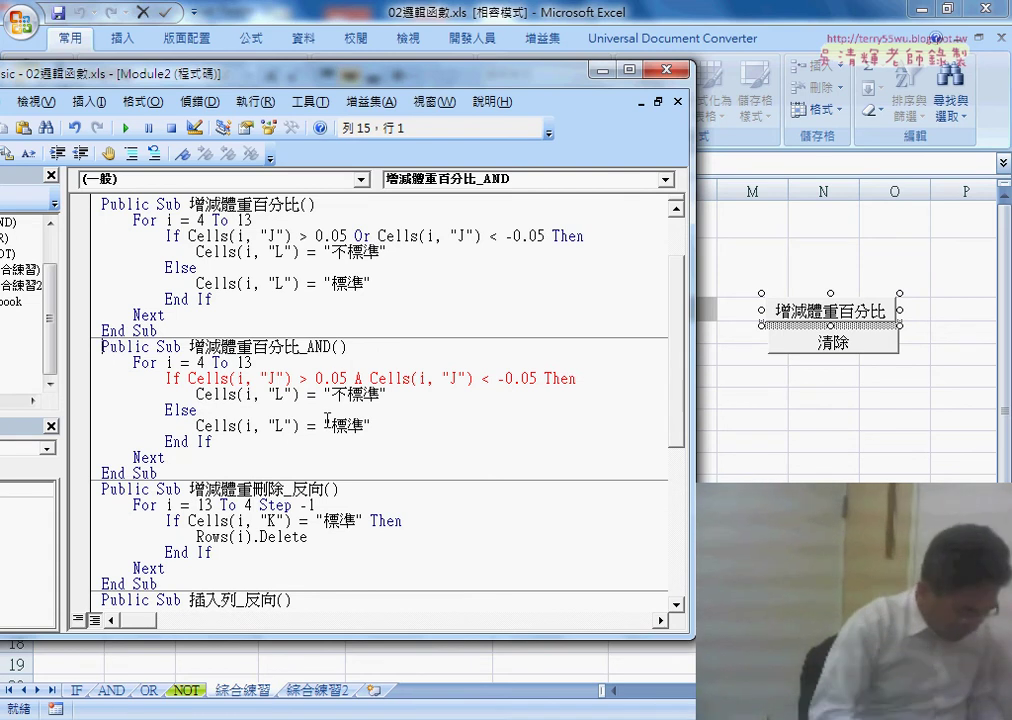
left_click(365, 377)
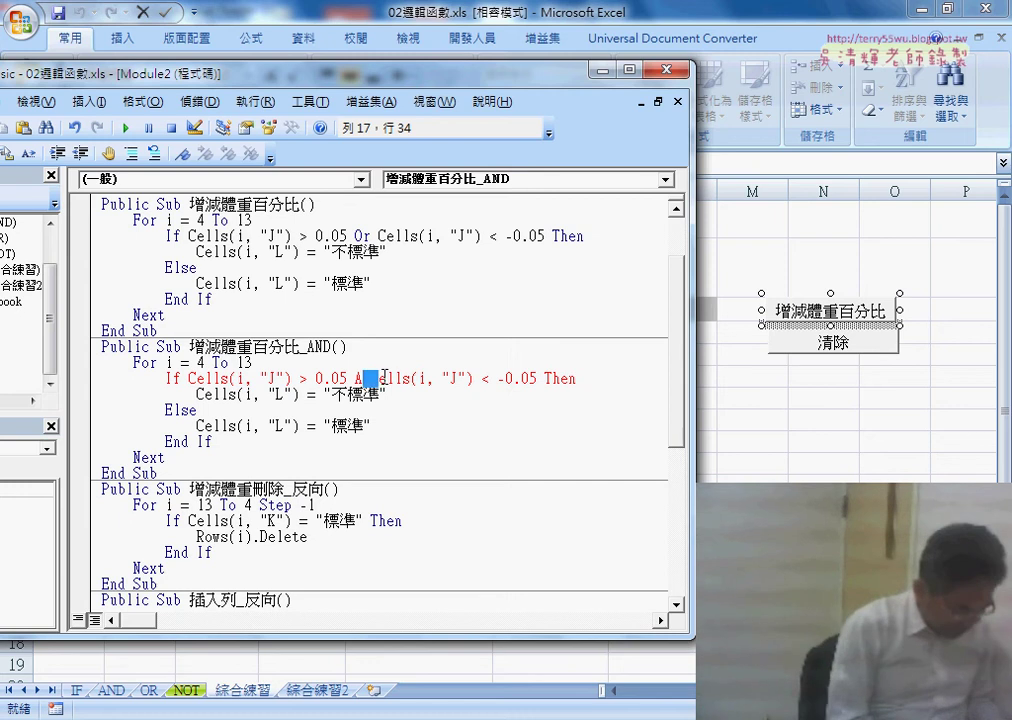
type("nd")
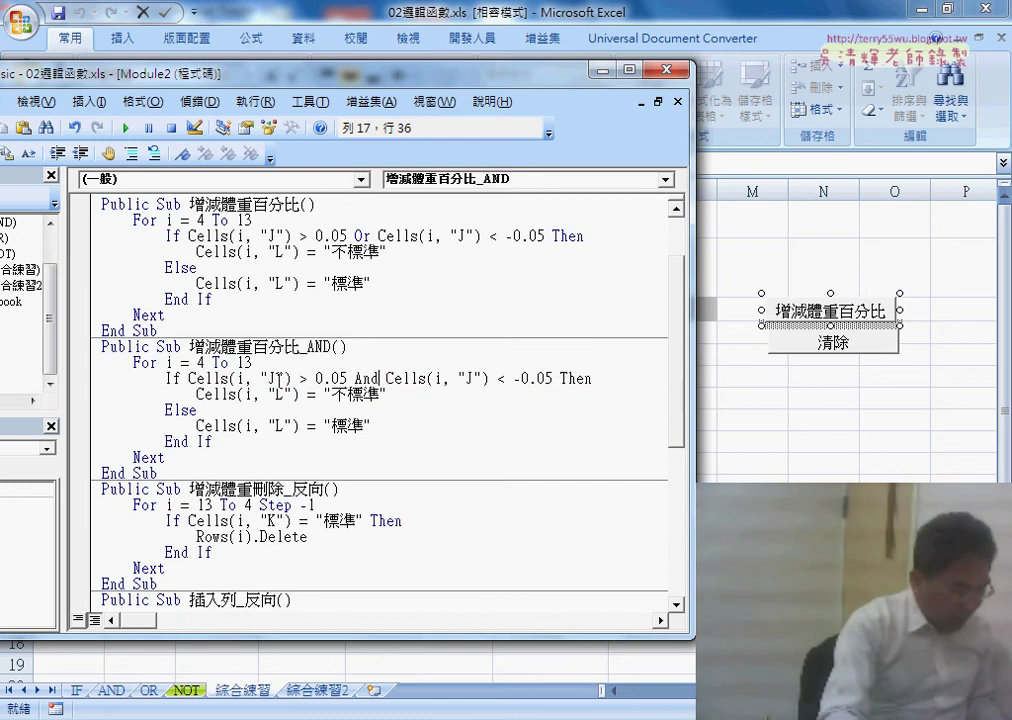
Change the comparisons to >= -0.05 and <= 0.05, moving 不標準 to the Else branch
left_click_drag(299, 378, 310, 378)
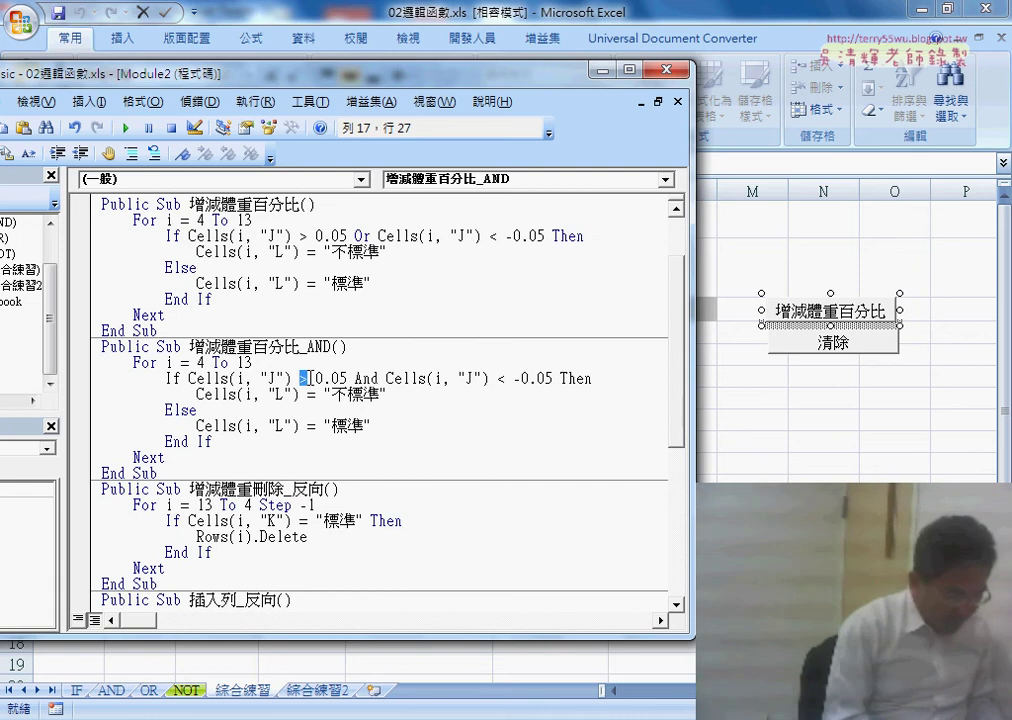
type("<")
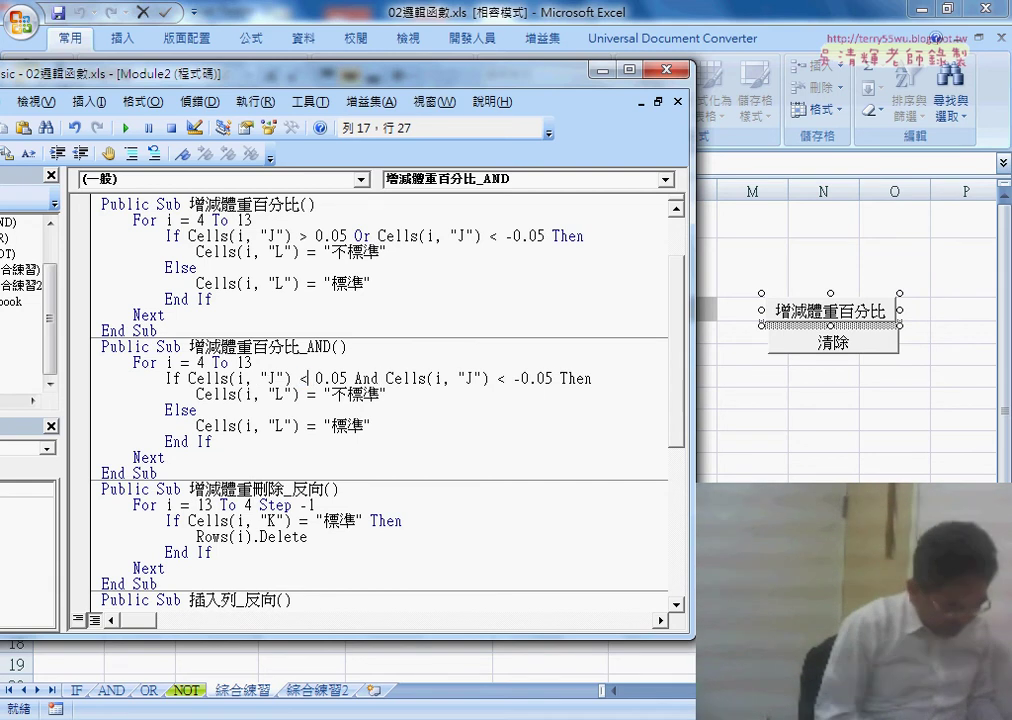
key("BackSpace")
type(">")
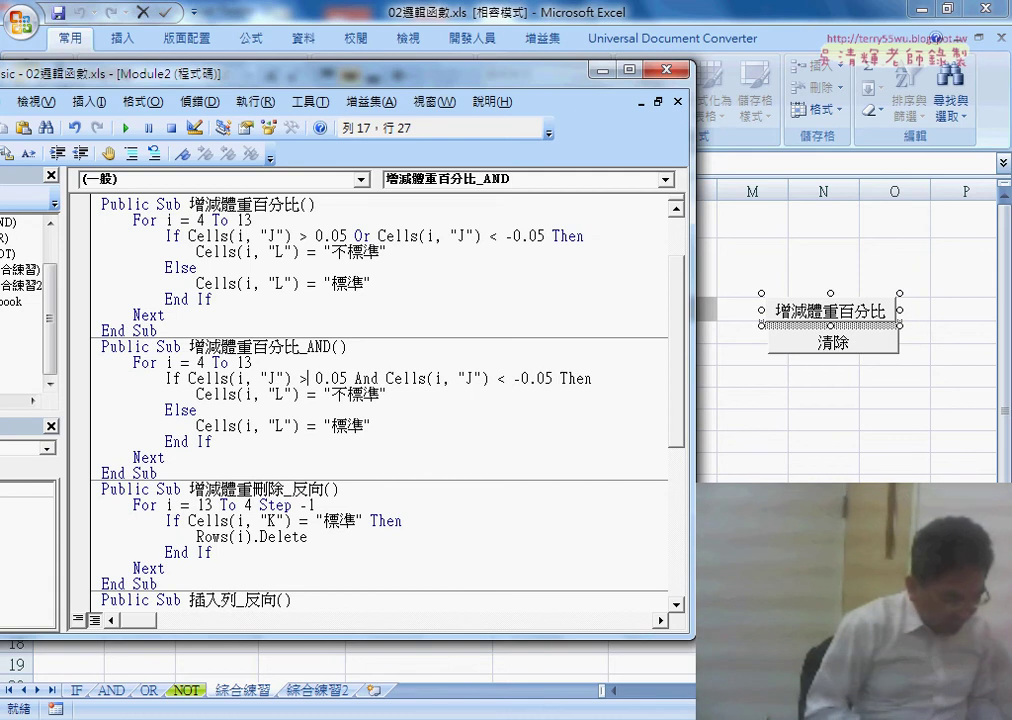
type("= ")
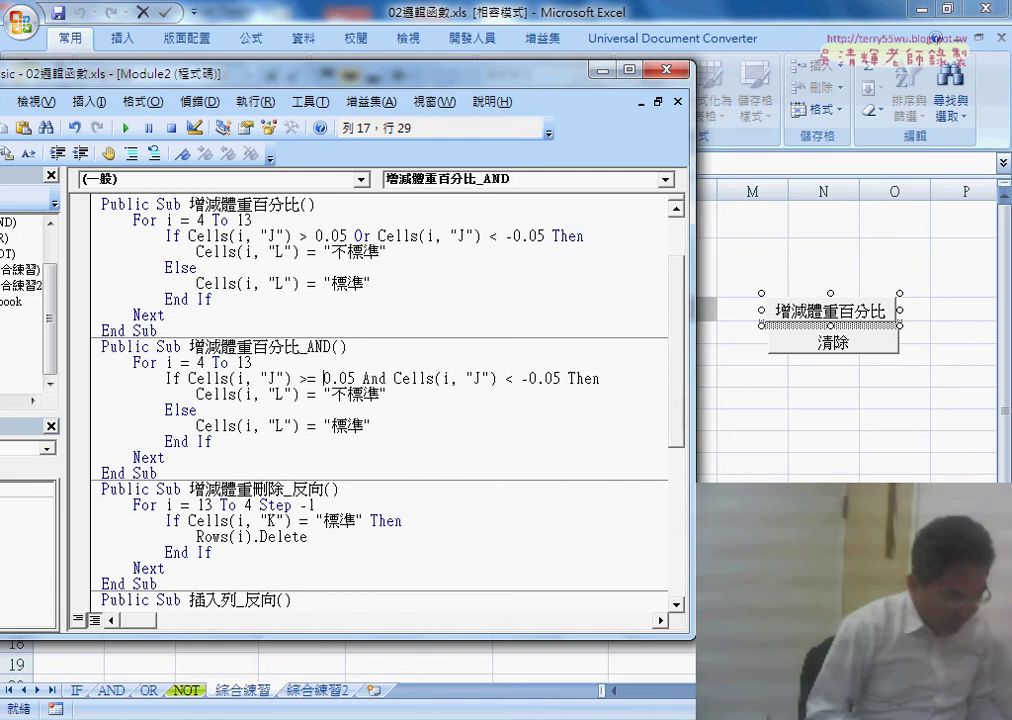
type("-")
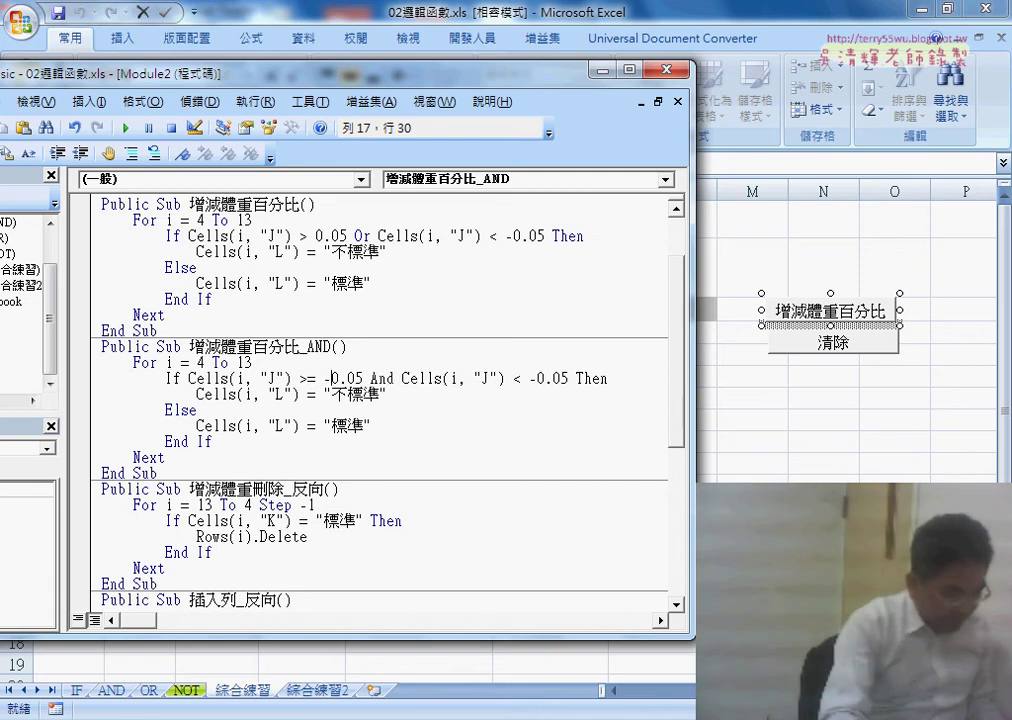
double_click(521, 377)
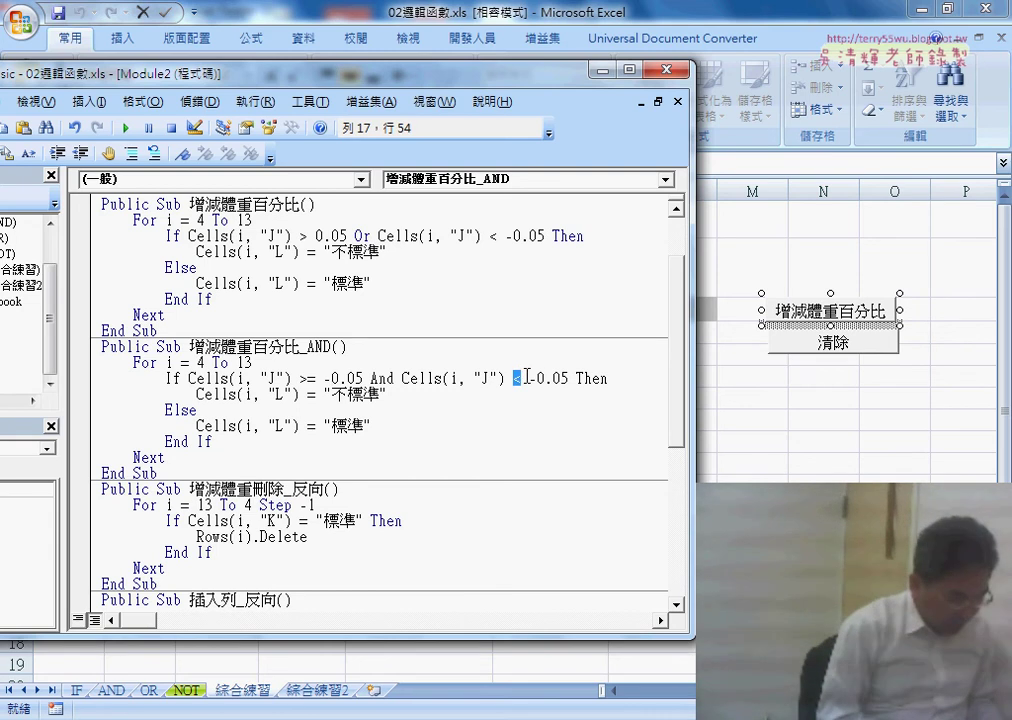
left_click(521, 378)
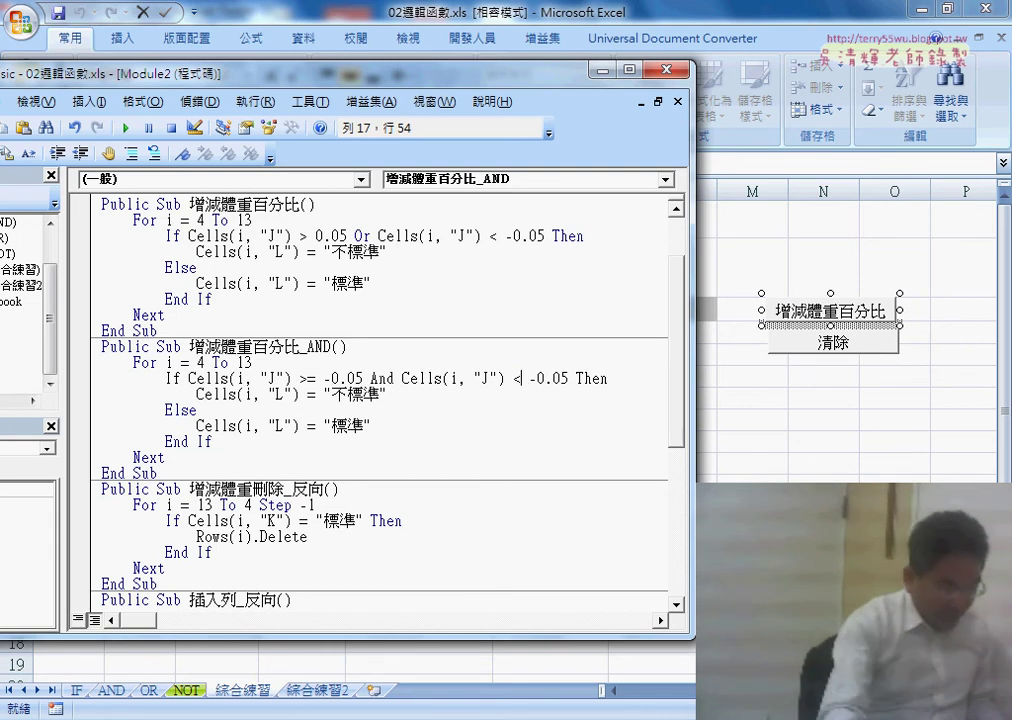
type("=")
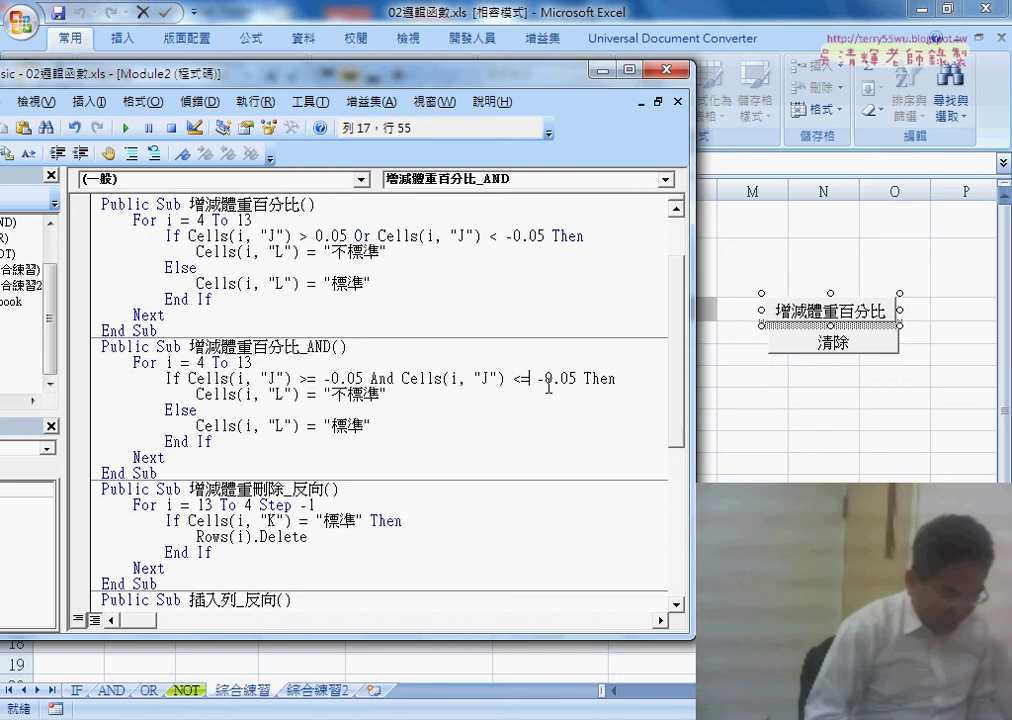
double_click(542, 378)
key("Delete")
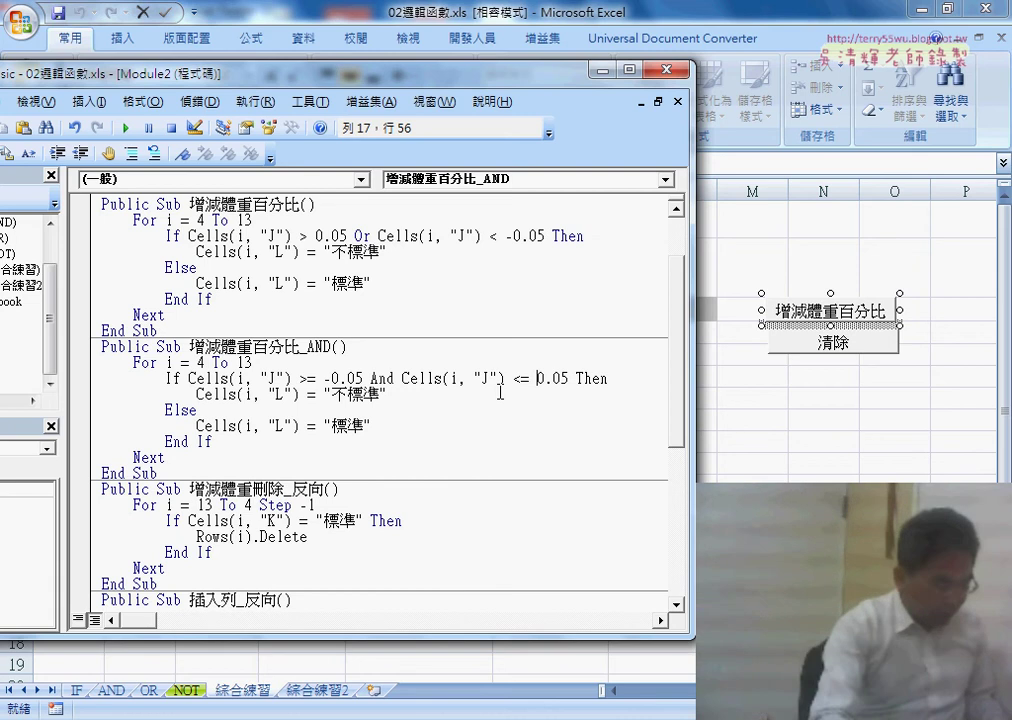
mouse_move(330, 394)
left_mouse_down()
mouse_move(345, 394)
mouse_move(333, 426)
left_mouse_up()
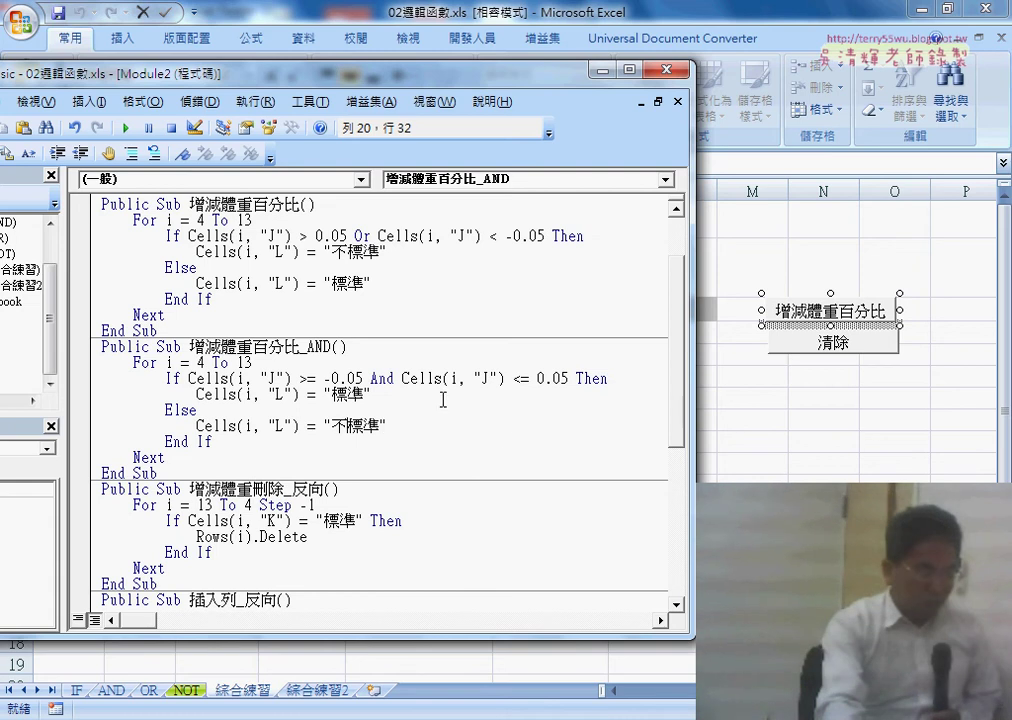
key("Down")
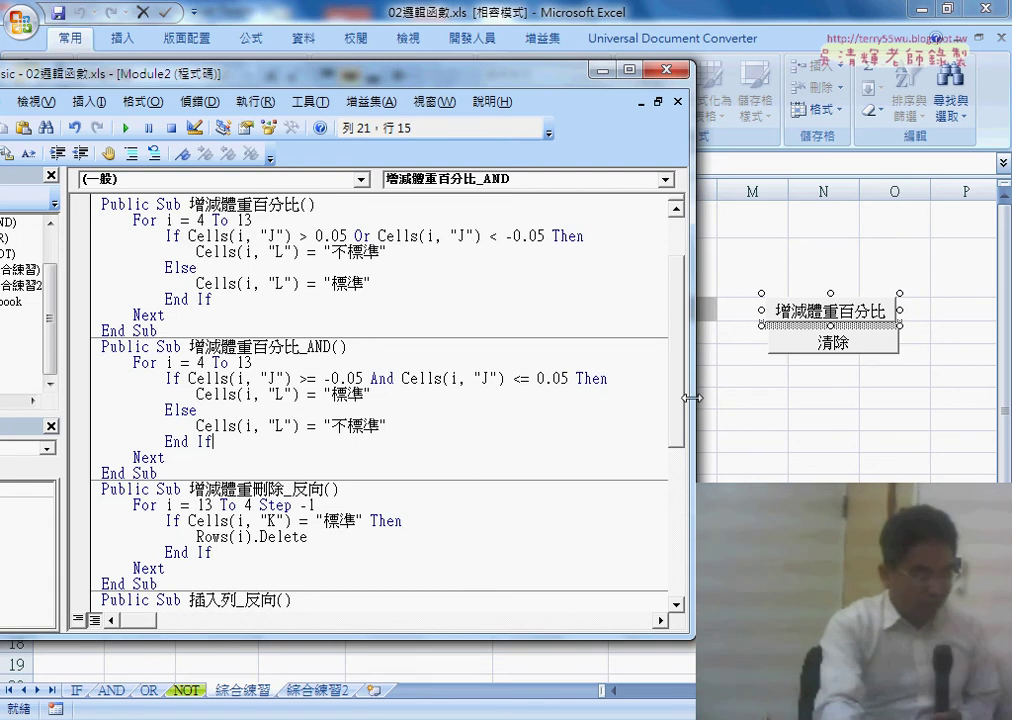
Narrow the code window to show column L, then run 清除 and the original macro
left_click_drag(187, 378, 572, 378)
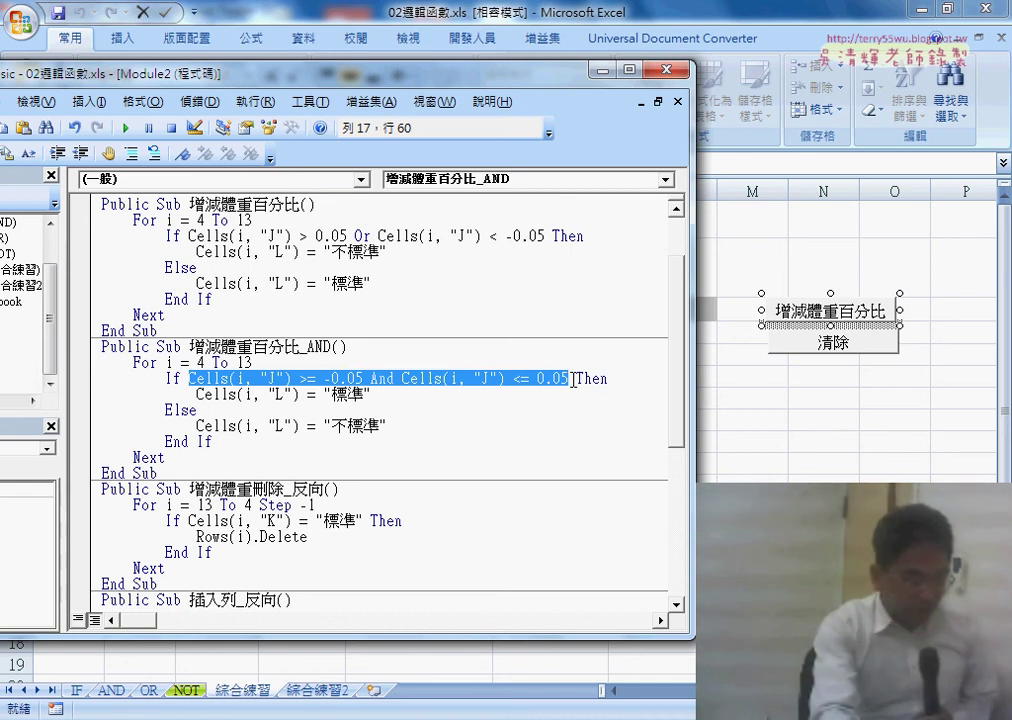
left_click_drag(692, 401, 530, 396)
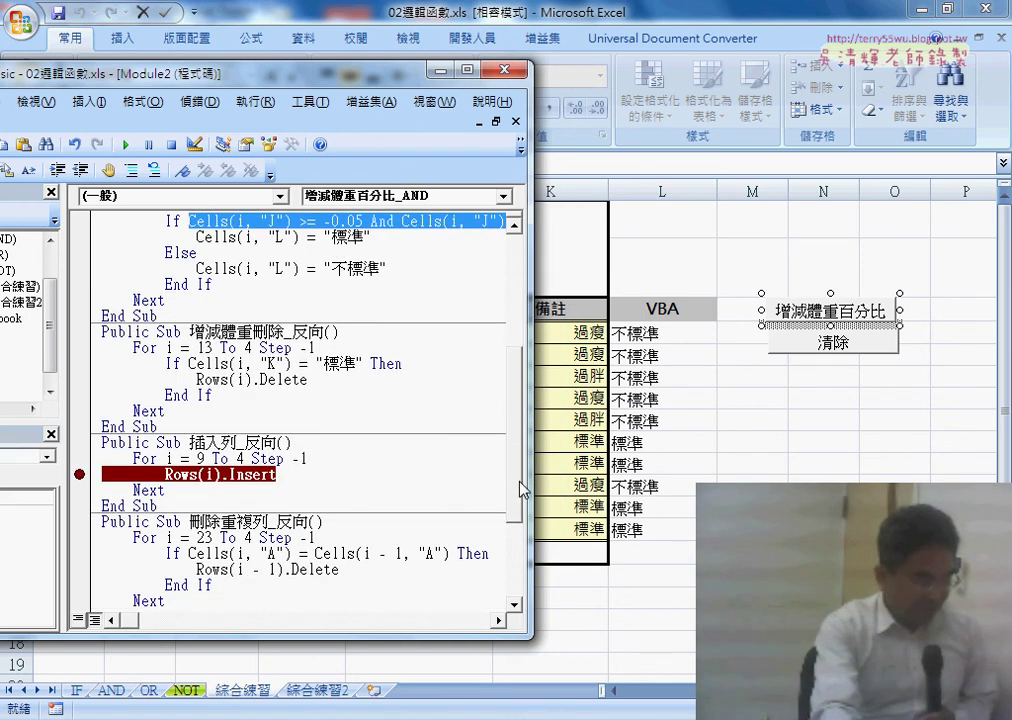
mouse_move(521, 413)
left_mouse_down()
mouse_move(519, 438)
mouse_move(519, 327)
left_mouse_up()
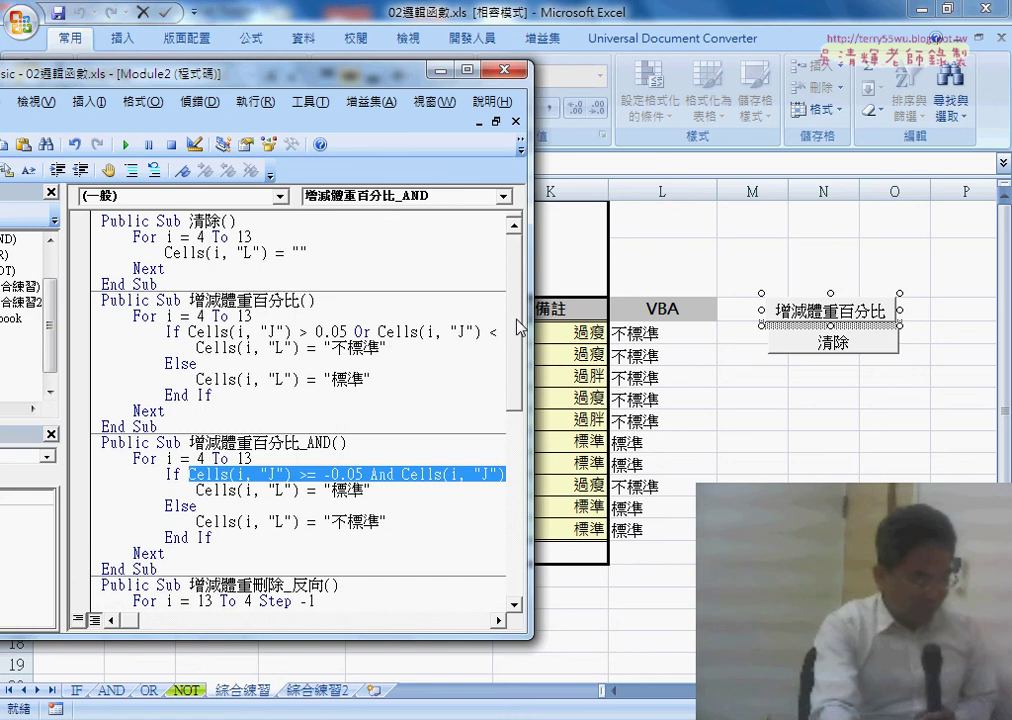
left_click(280, 243)
left_click(127, 144)
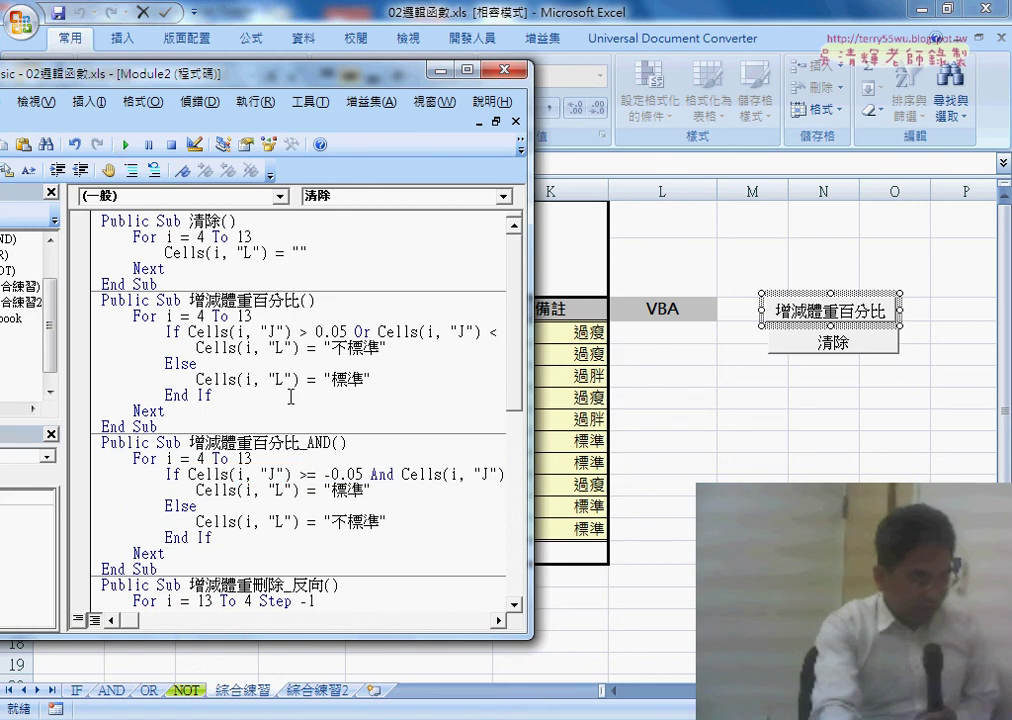
scroll(290, 397, "down", 2)
left_click(299, 281)
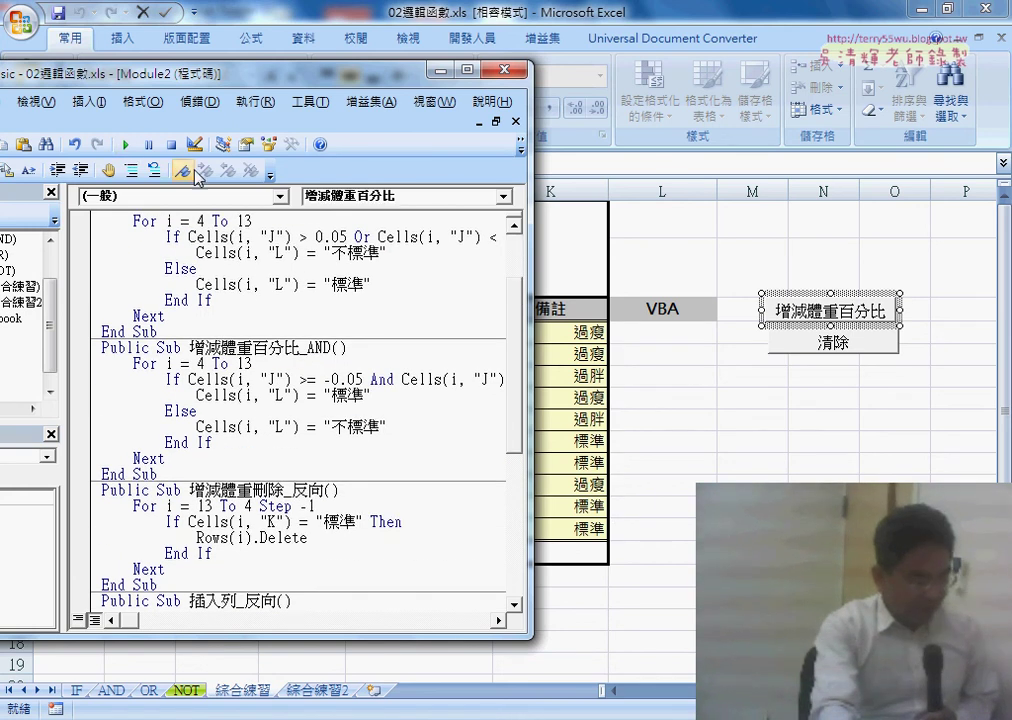
left_click(127, 145)
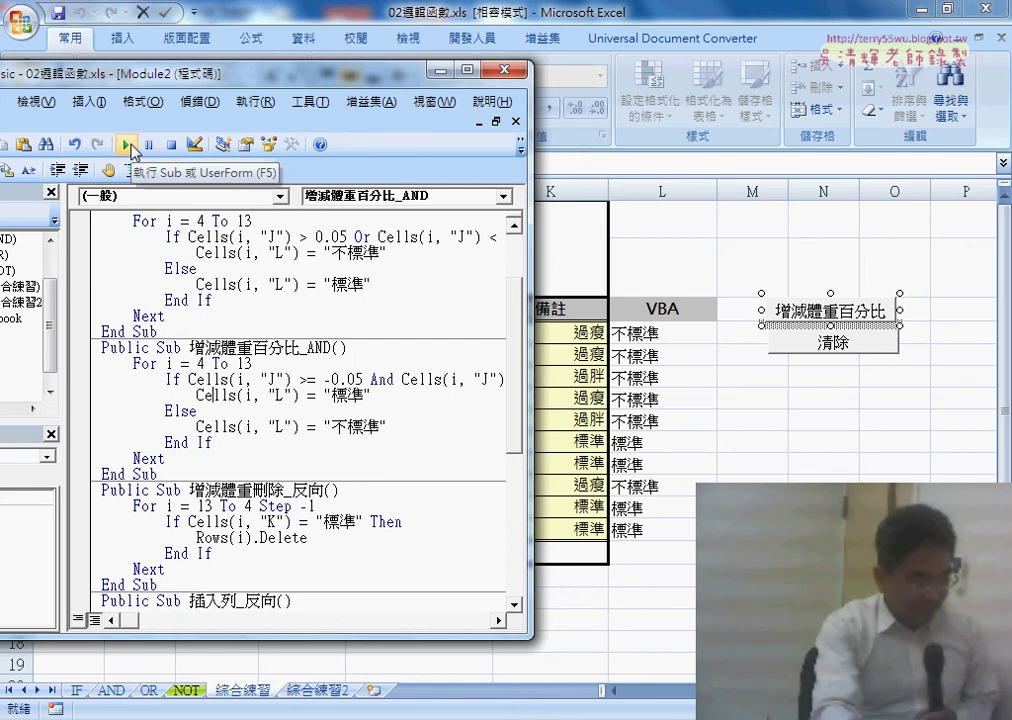
Clear column L with 清除, then run 增減體重百分比_AND to fill 標準/不標準
scroll(240, 310, "up", 1)
left_click(240, 255)
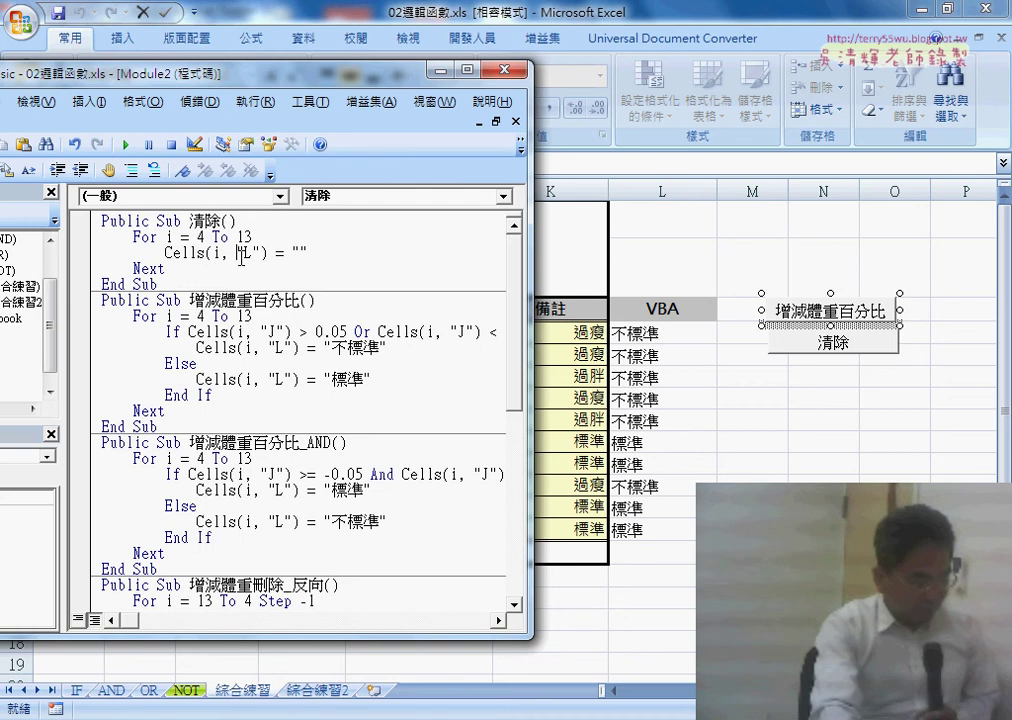
left_click(127, 147)
left_click(273, 474)
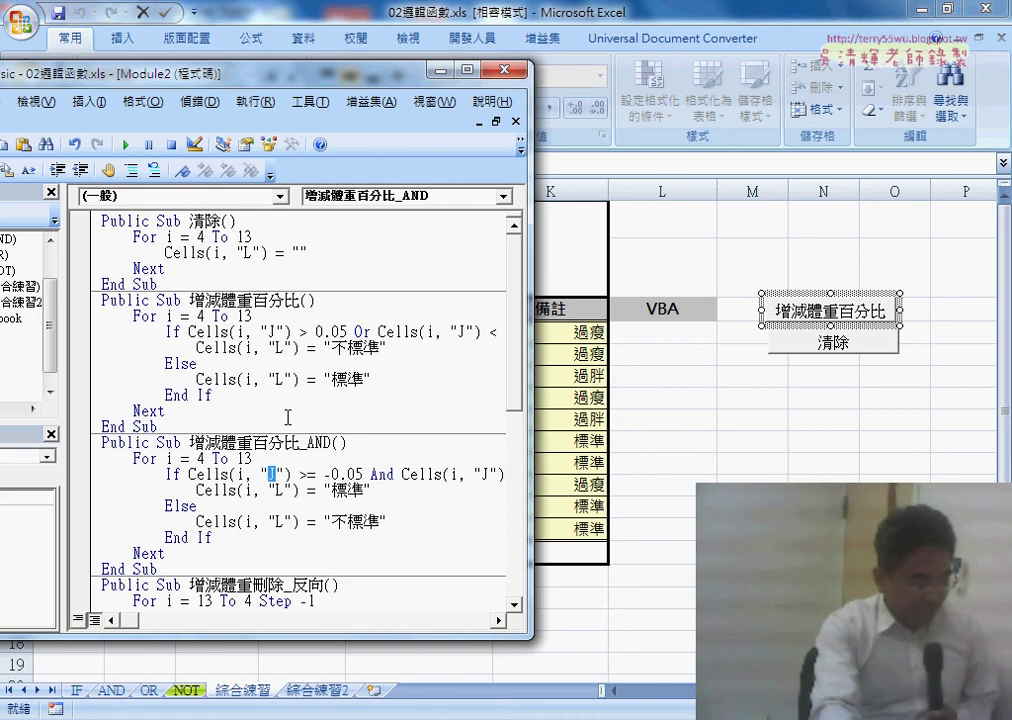
left_click(127, 146)
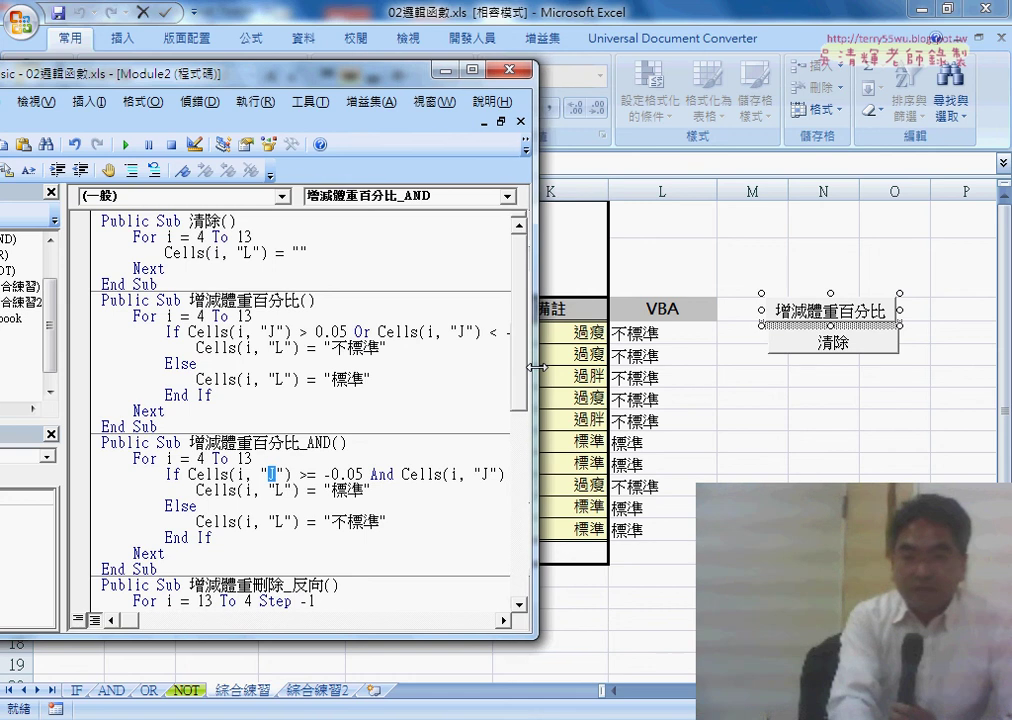
Delete the Cells(i, "L") = "不標準" statement from the Or branch
left_click_drag(527, 368, 578, 377)
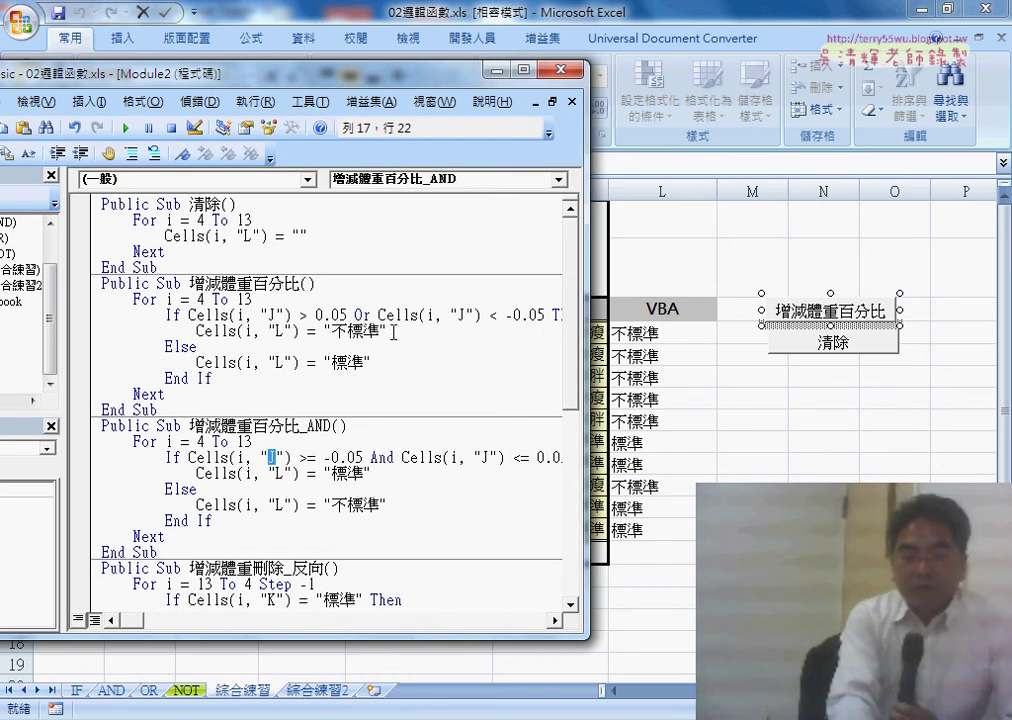
left_click_drag(394, 333, 325, 333)
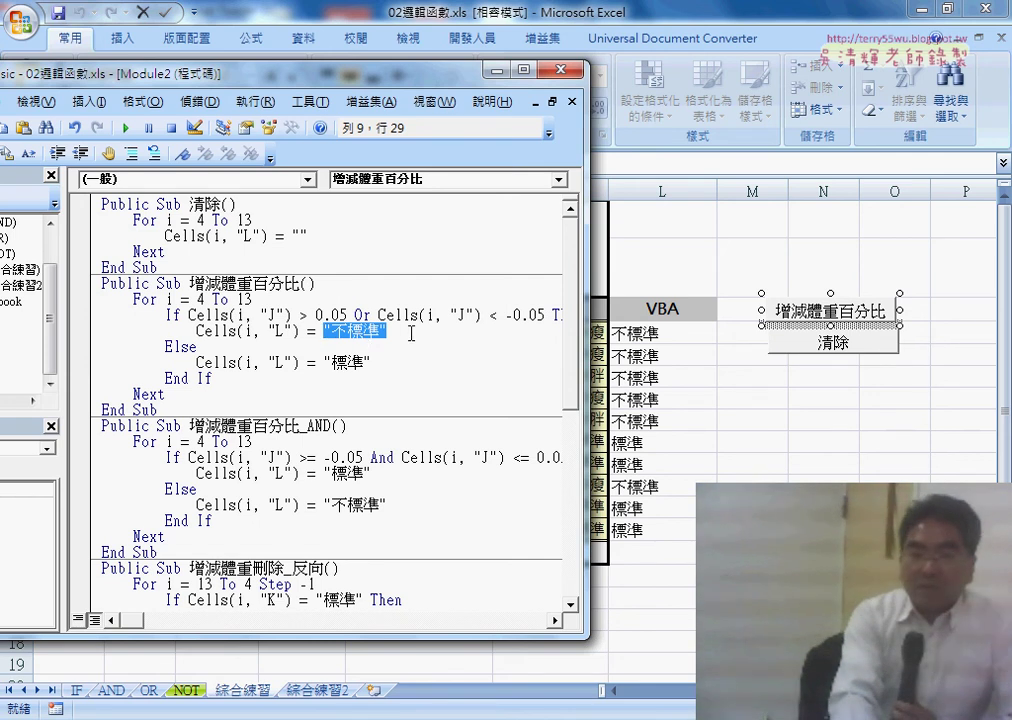
left_click_drag(406, 332, 199, 333)
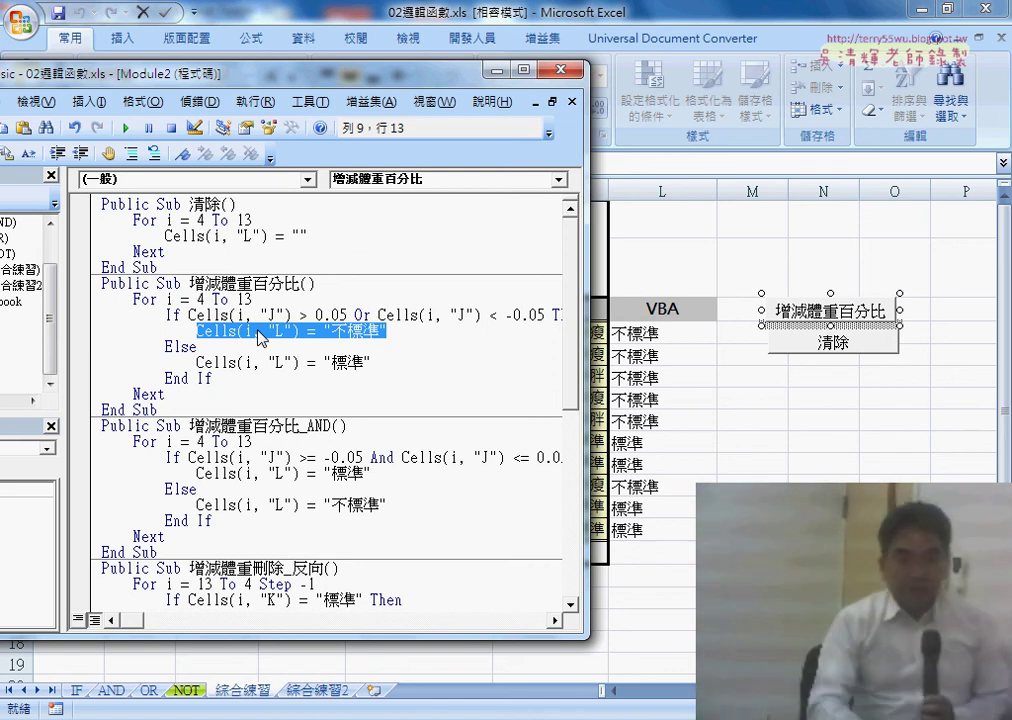
key("Delete")
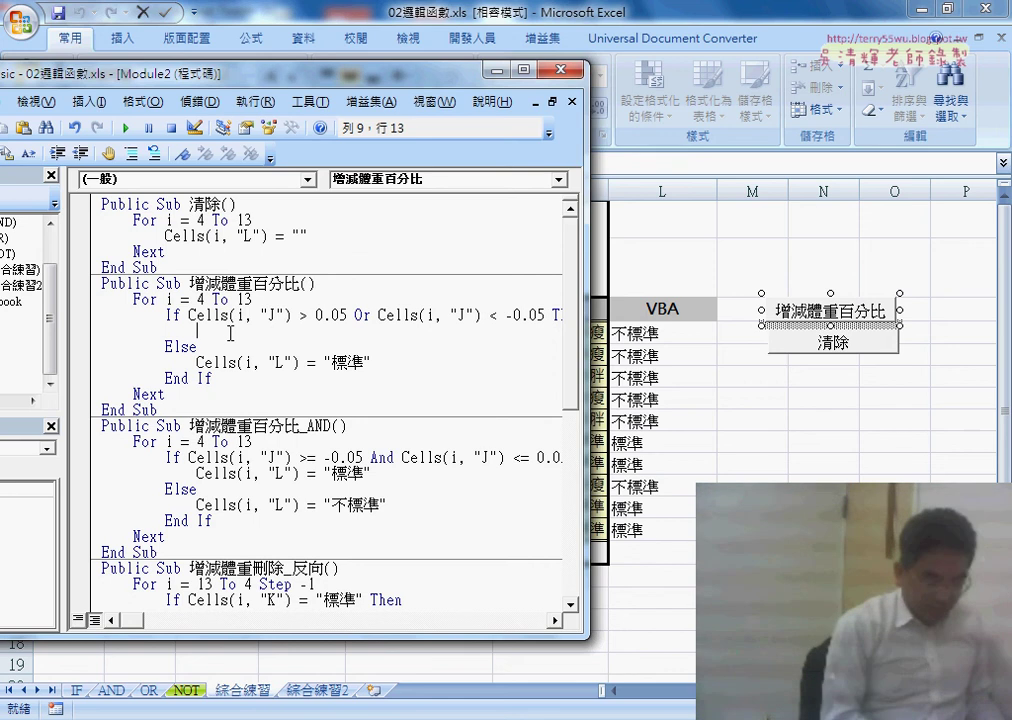
Insert an empty If Cells(i, "J") > 0.05 Then / Else / End If block on the blank line
type("if")
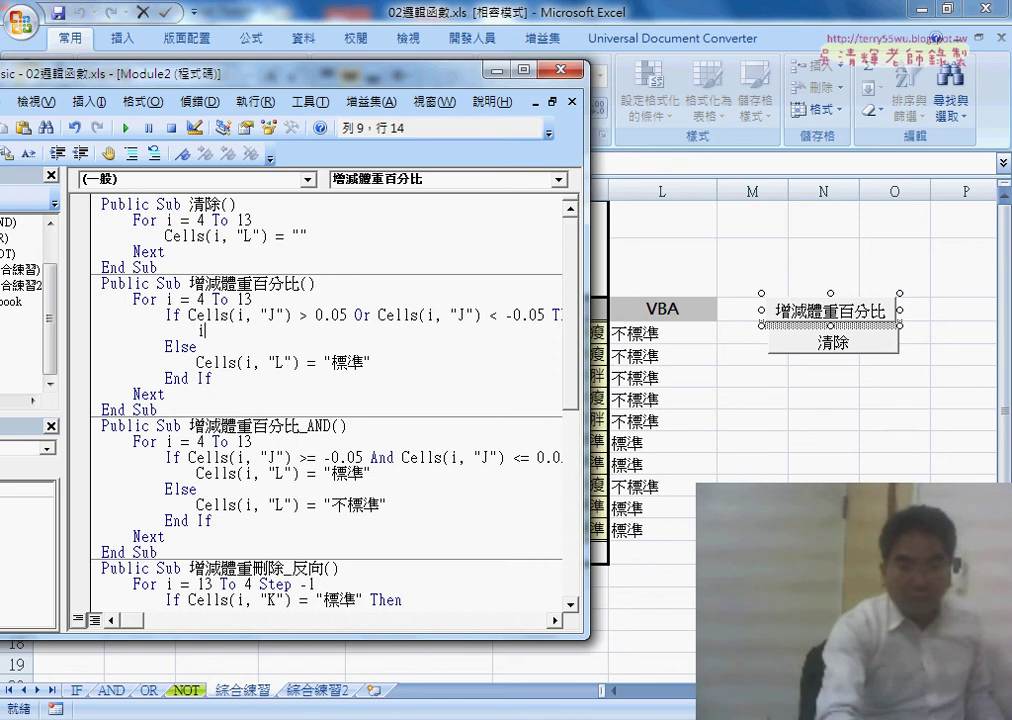
left_click_drag(166, 316, 340, 314)
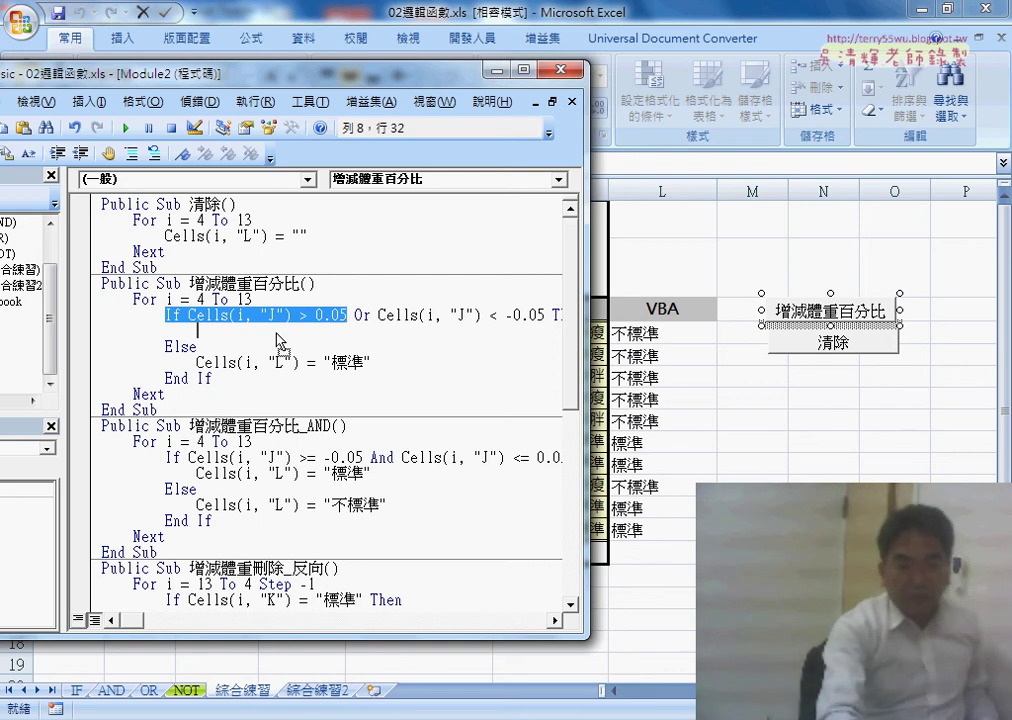
left_click_drag(278, 336, 280, 334)
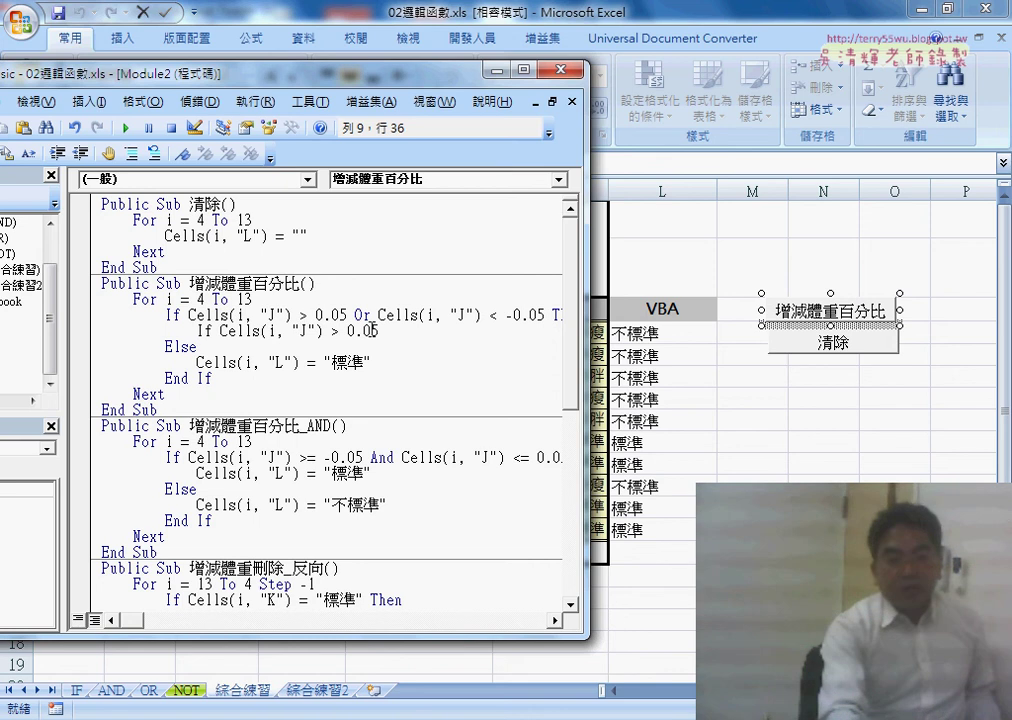
left_click_drag(381, 330, 342, 330)
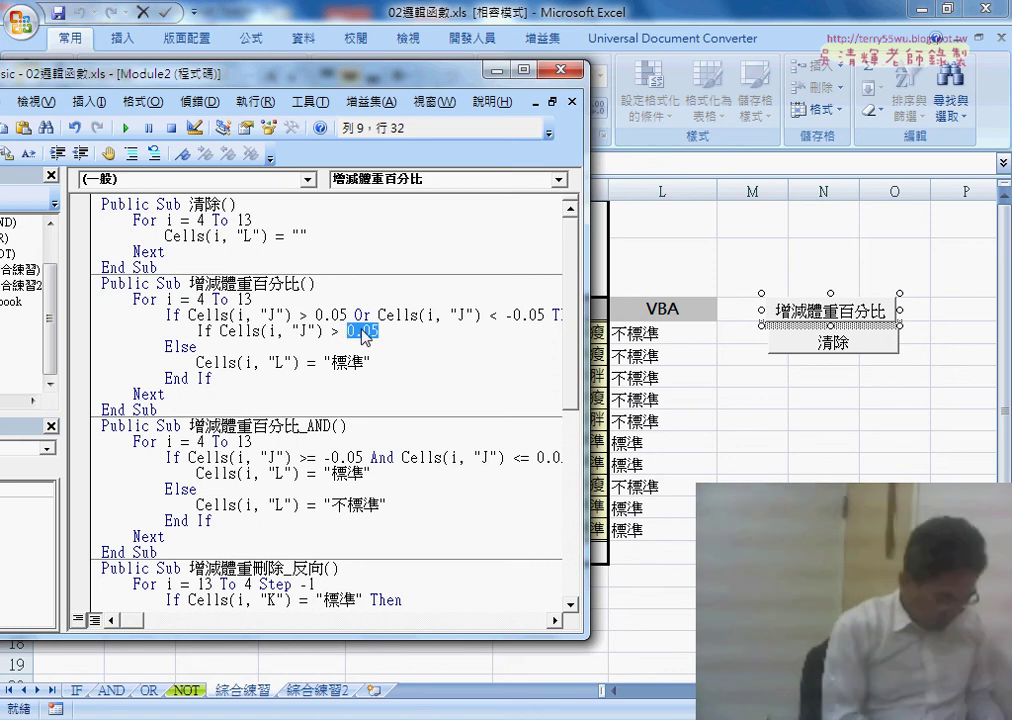
left_click(402, 331)
type("th")
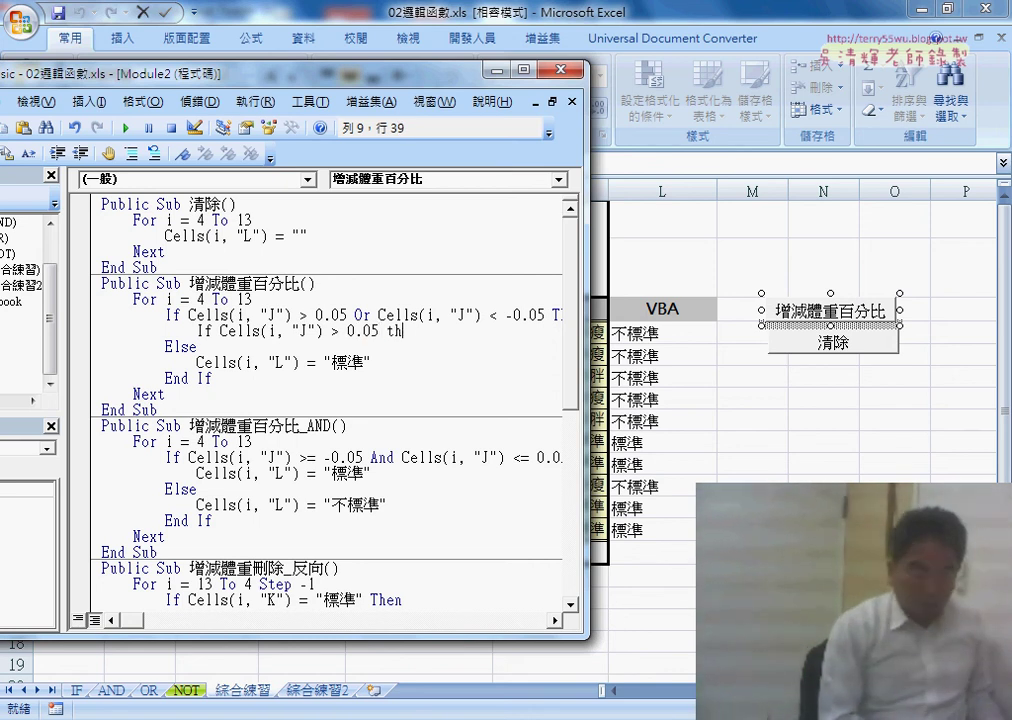
type("en")
key("Return")
key("Return")
type("else")
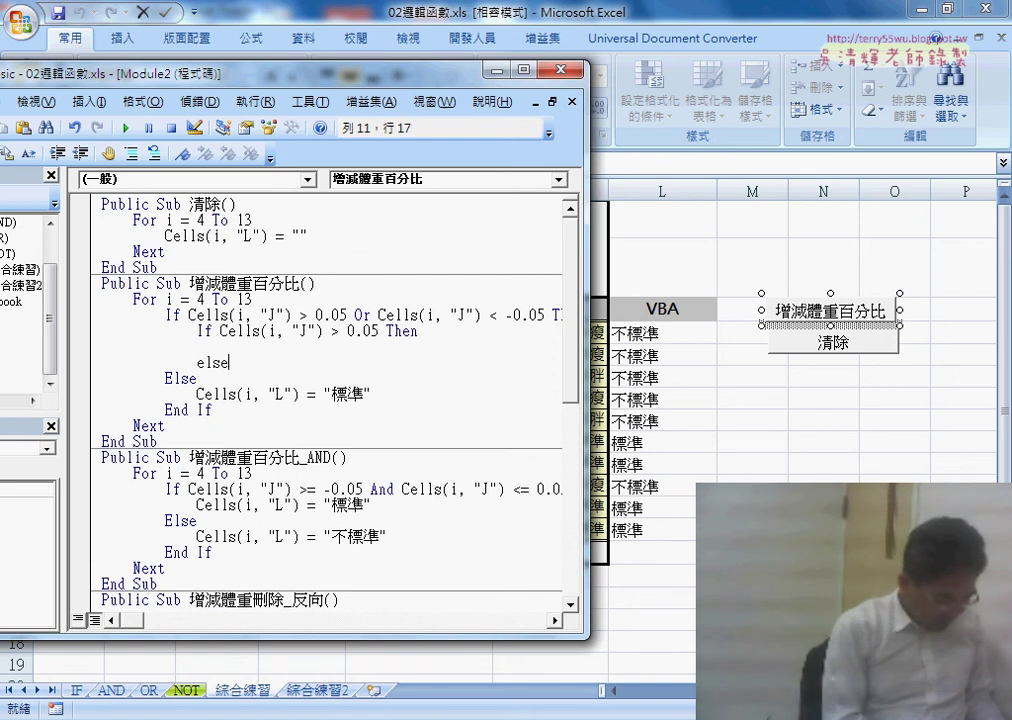
key("Return")
key("Return")
type("en")
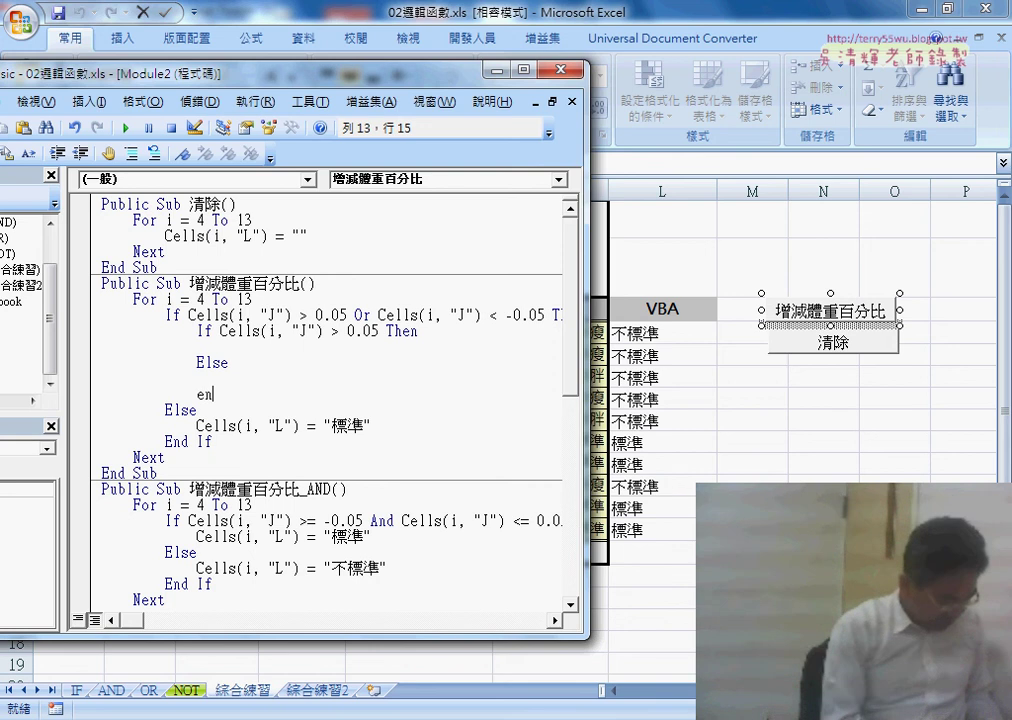
type("d I")
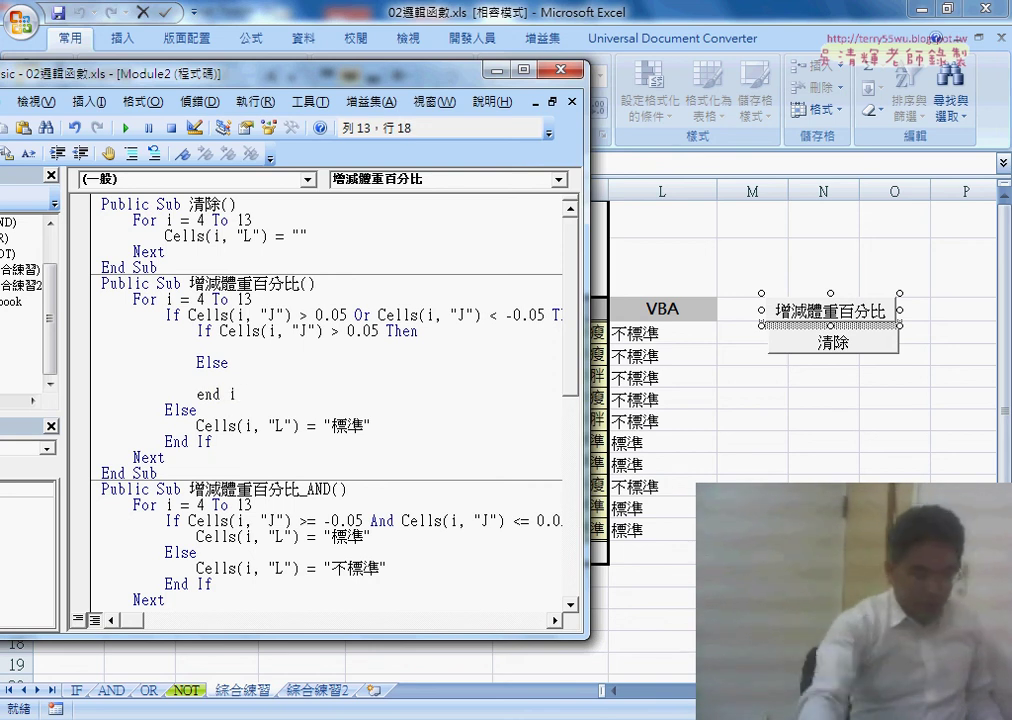
type("f")
key("Up")
key("Up")
key("Up")
key("Tab")
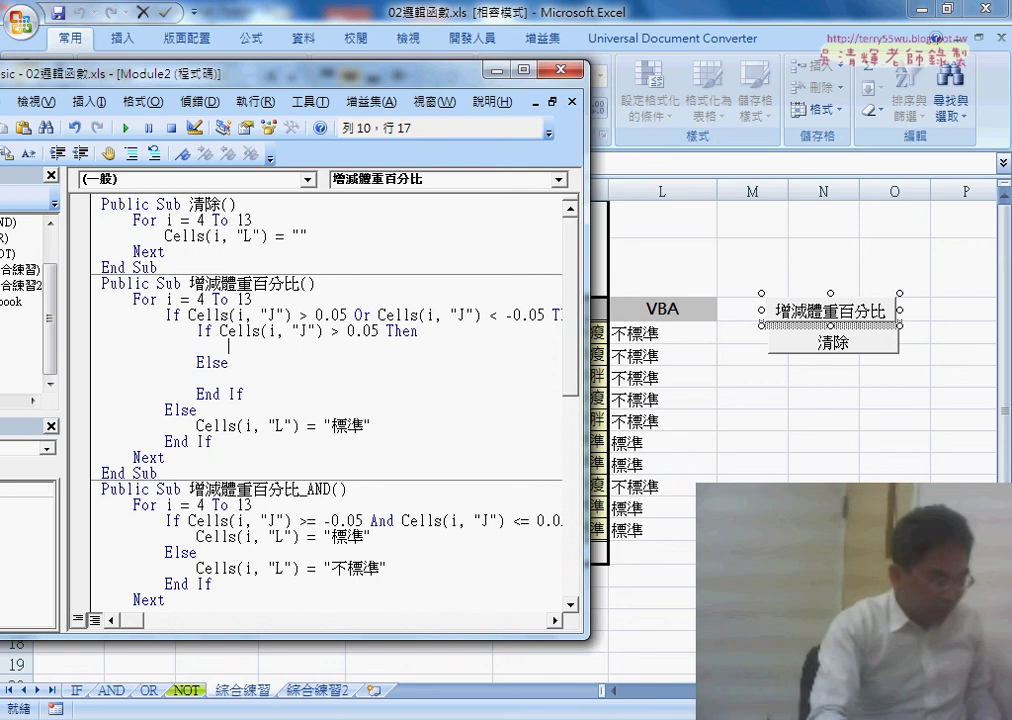
Under the nested Then, add Cells(i, "L") = "過瘦"
left_click_drag(380, 331, 227, 331)
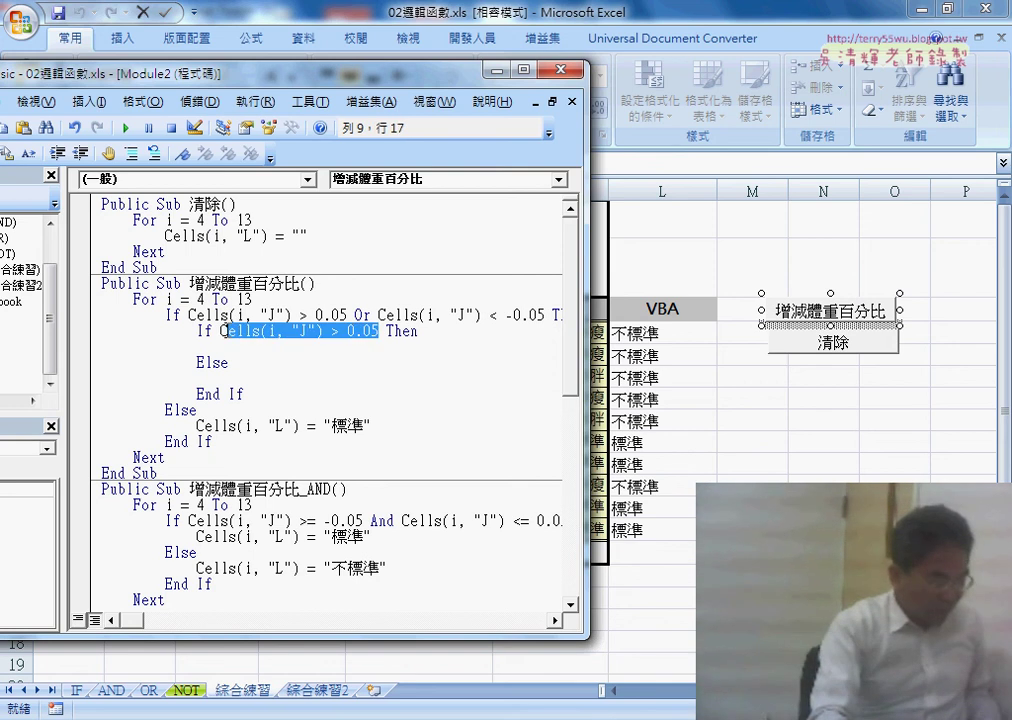
left_click(245, 349)
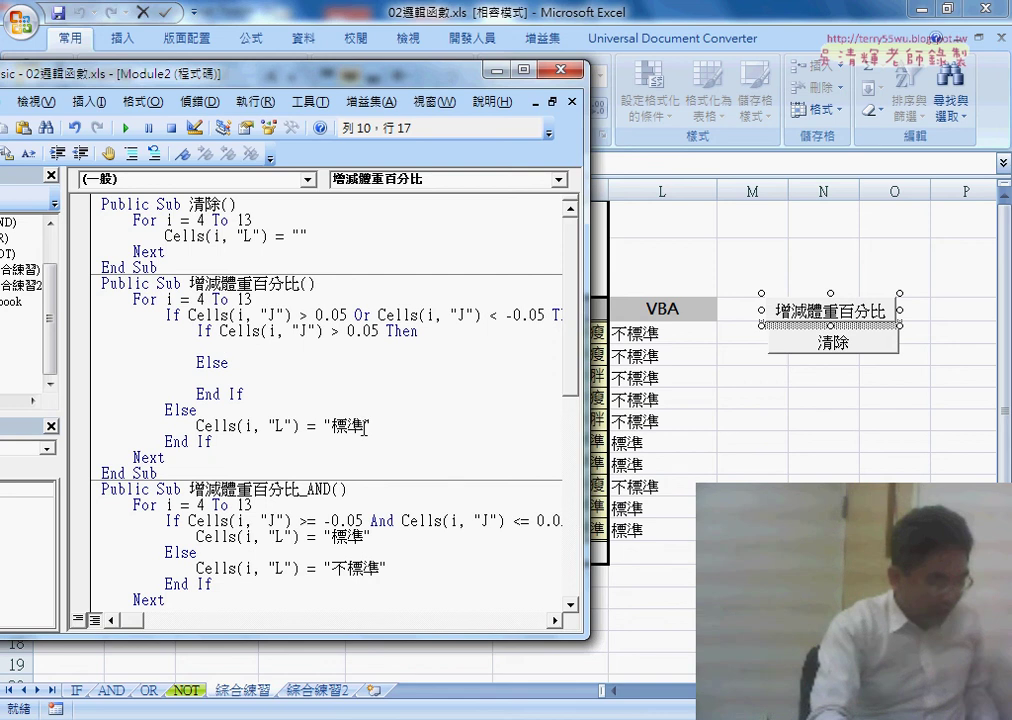
left_click_drag(365, 428, 197, 426)
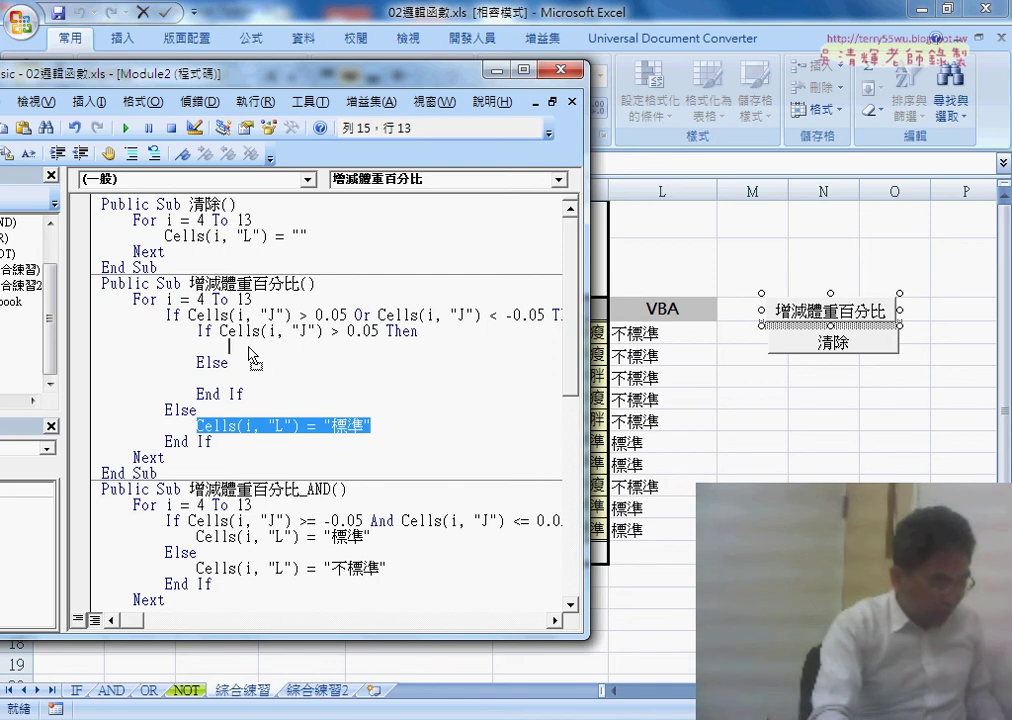
left_click_drag(250, 355, 249, 348)
left_click_drag(362, 346, 399, 346)
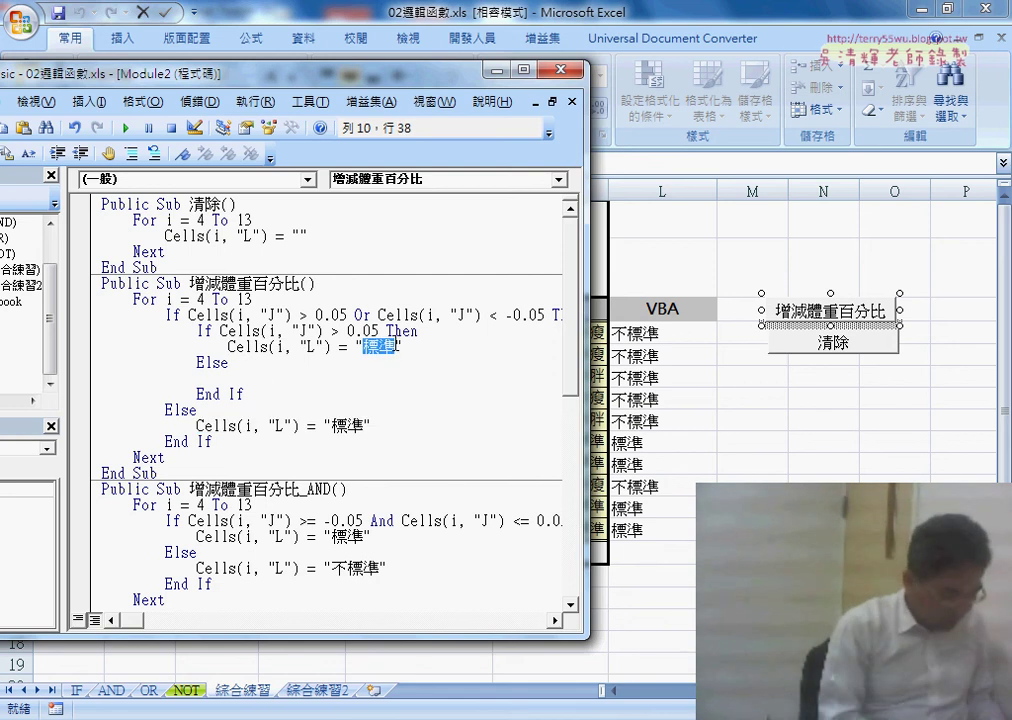
type("vx")
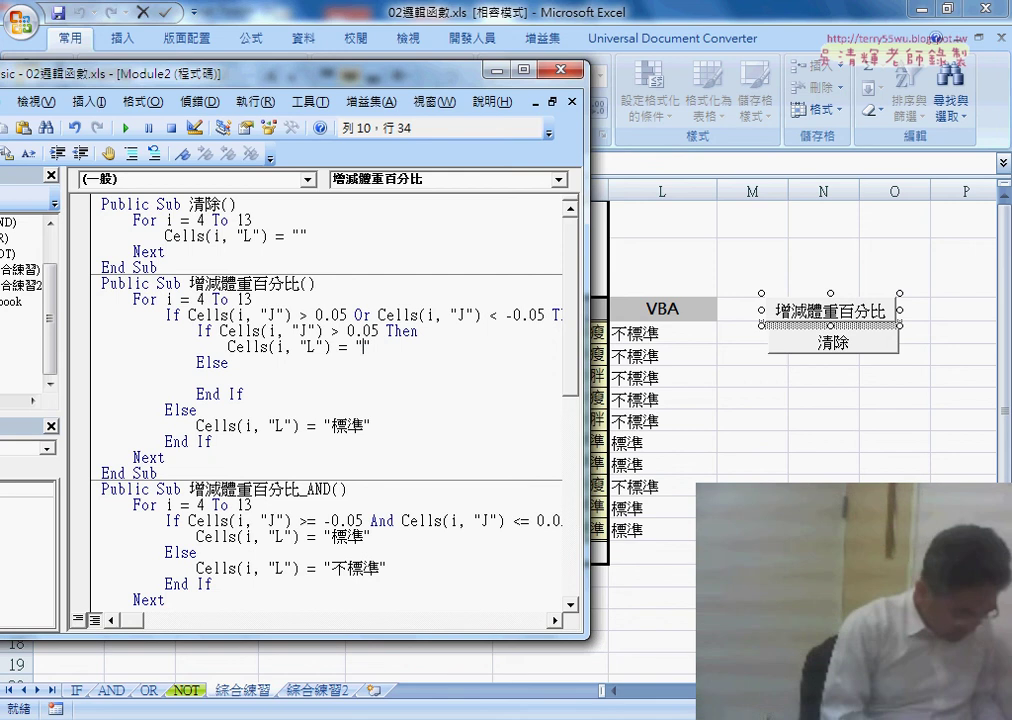
type("過")
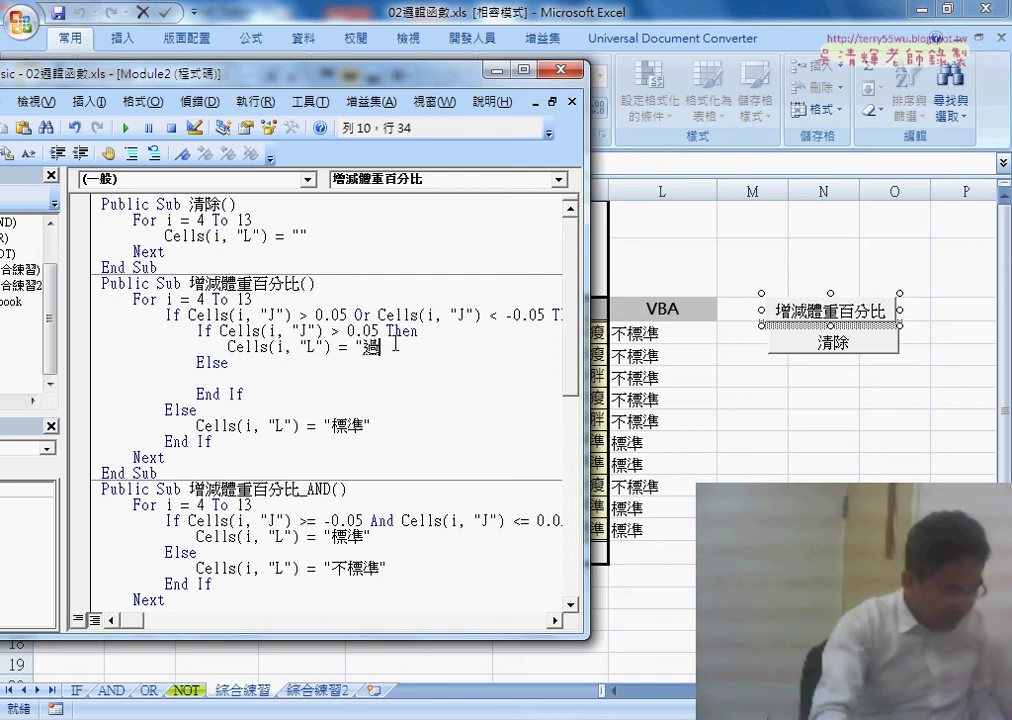
type("瘦")
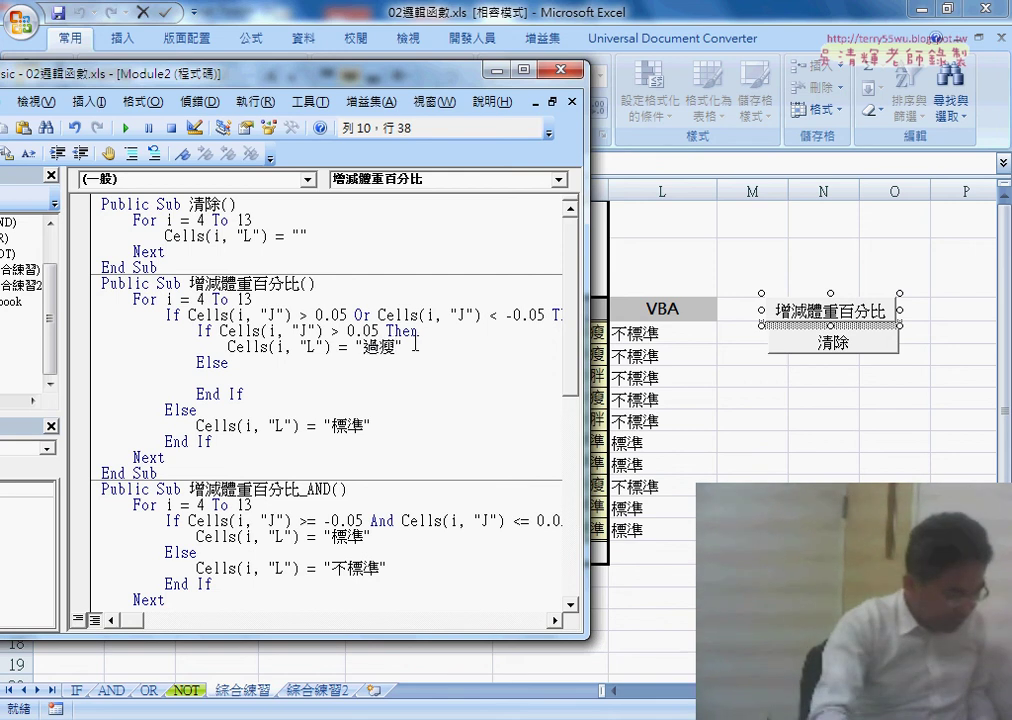
Under the nested Else, add an indented Cells(i, "L") = "過胖" statement
mouse_move(415, 346)
left_mouse_down()
mouse_move(229, 346)
mouse_move(248, 385)
mouse_move(191, 378)
left_mouse_up()
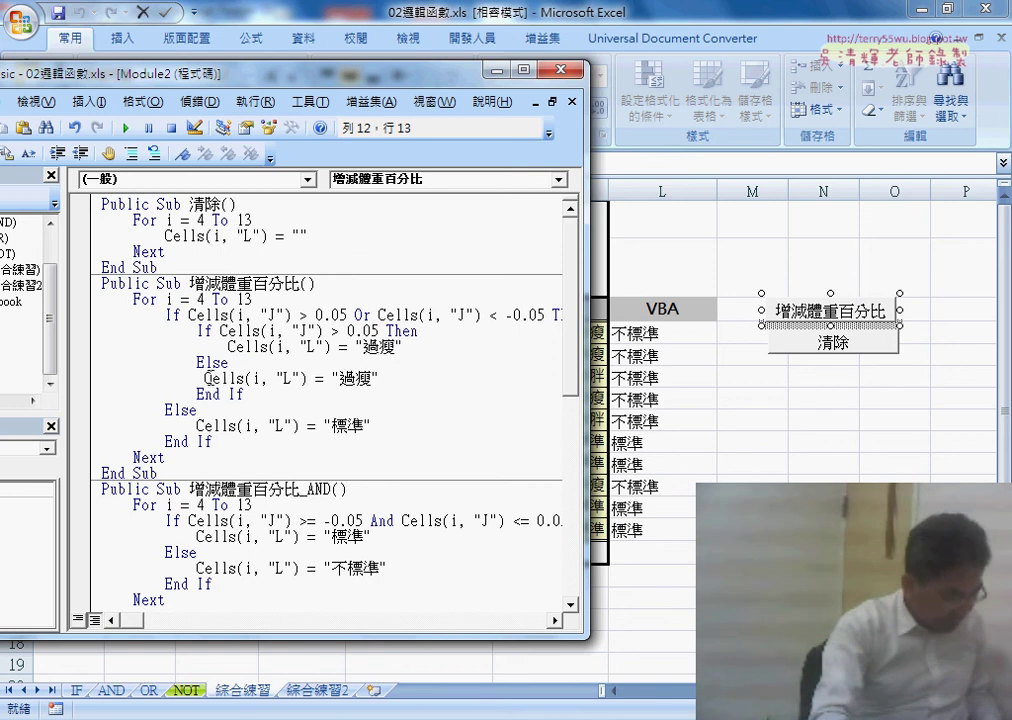
key("Tab")
left_click_drag(381, 378, 398, 378)
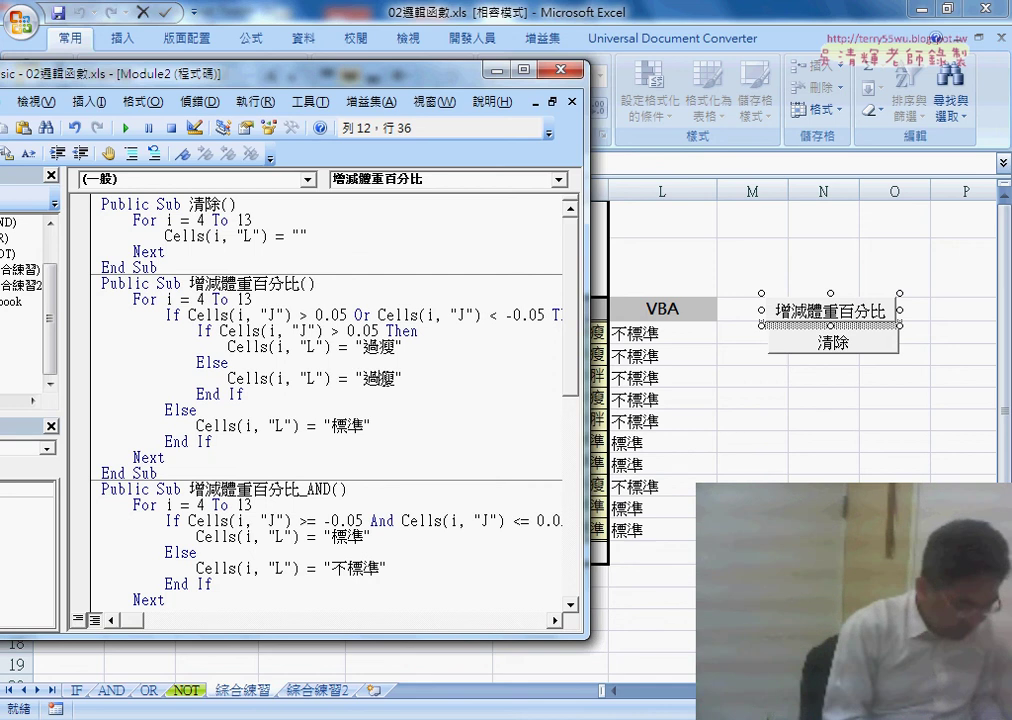
type("胖")
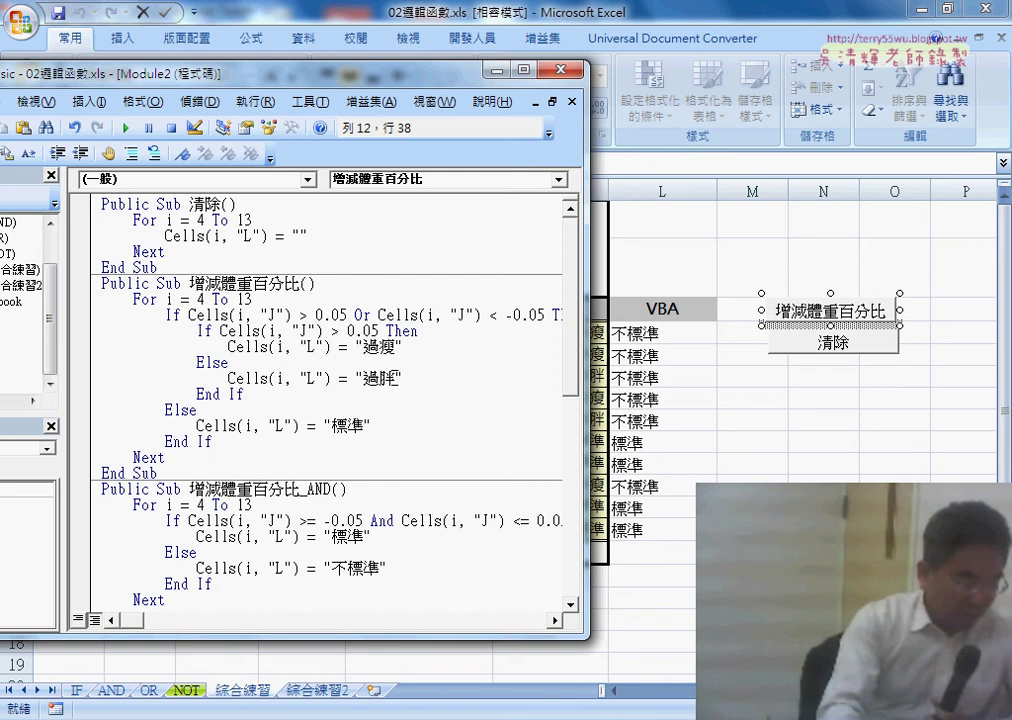
left_click_drag(244, 394, 82, 331)
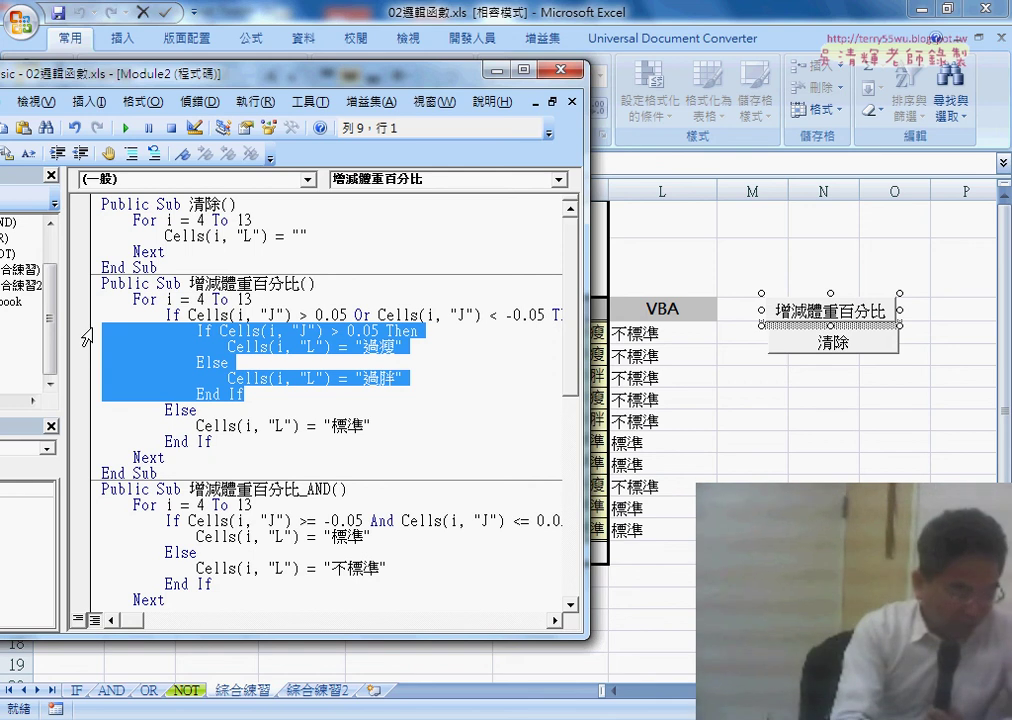
Run the revised 增減體重百分比 so column L shows 過瘦, 過胖 or 標準
left_click(372, 330)
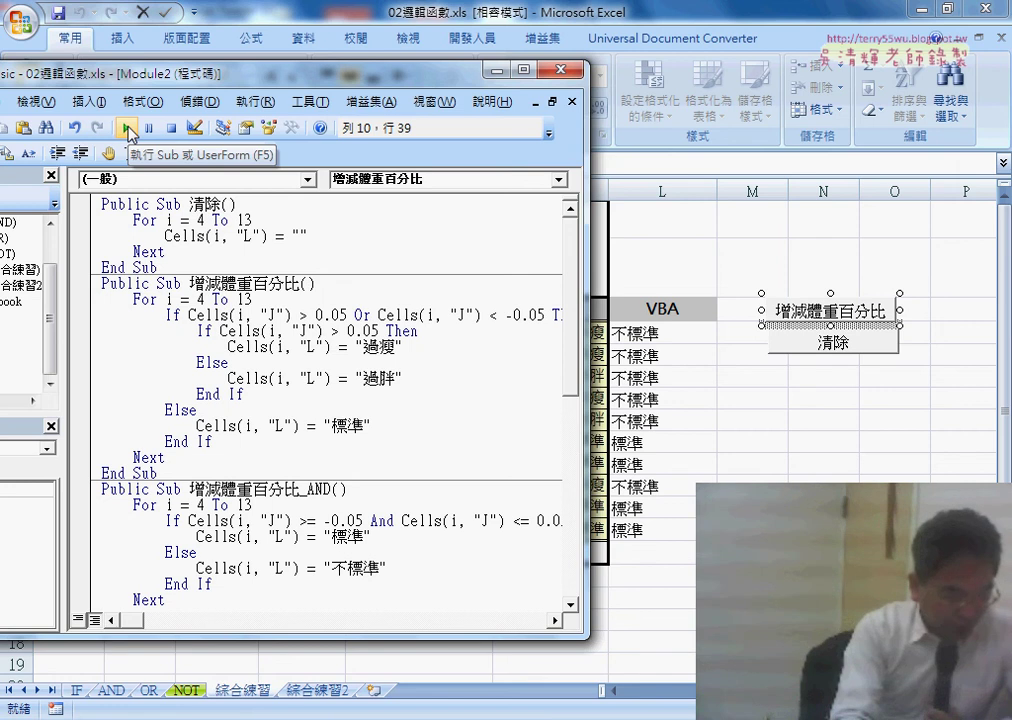
left_click_drag(194, 82, 145, 78)
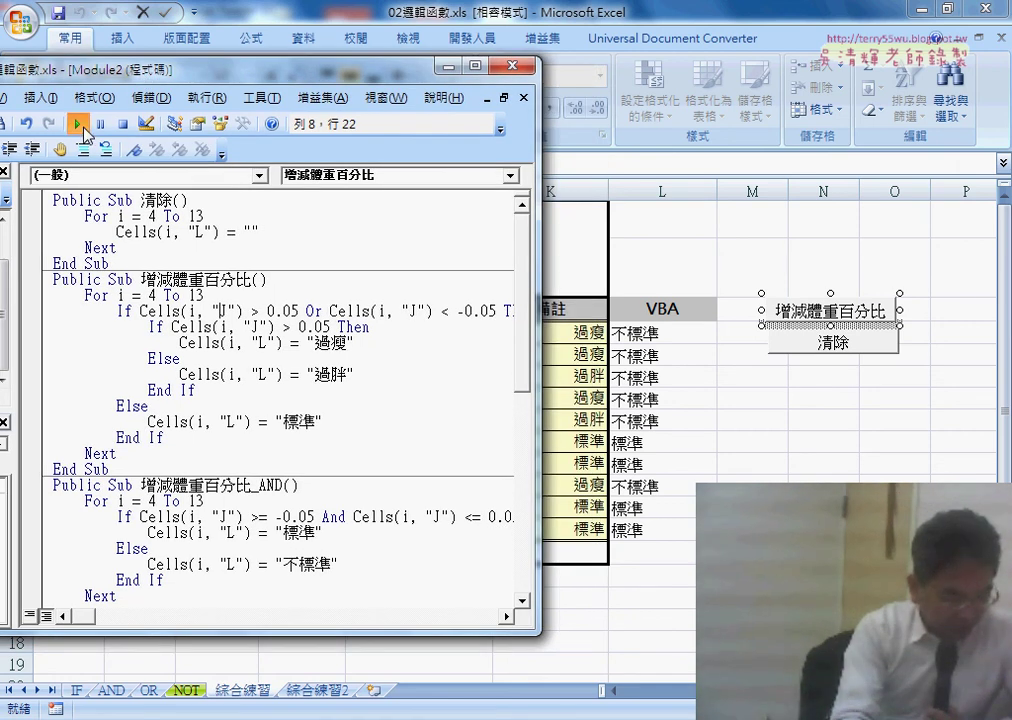
left_click(80, 125)
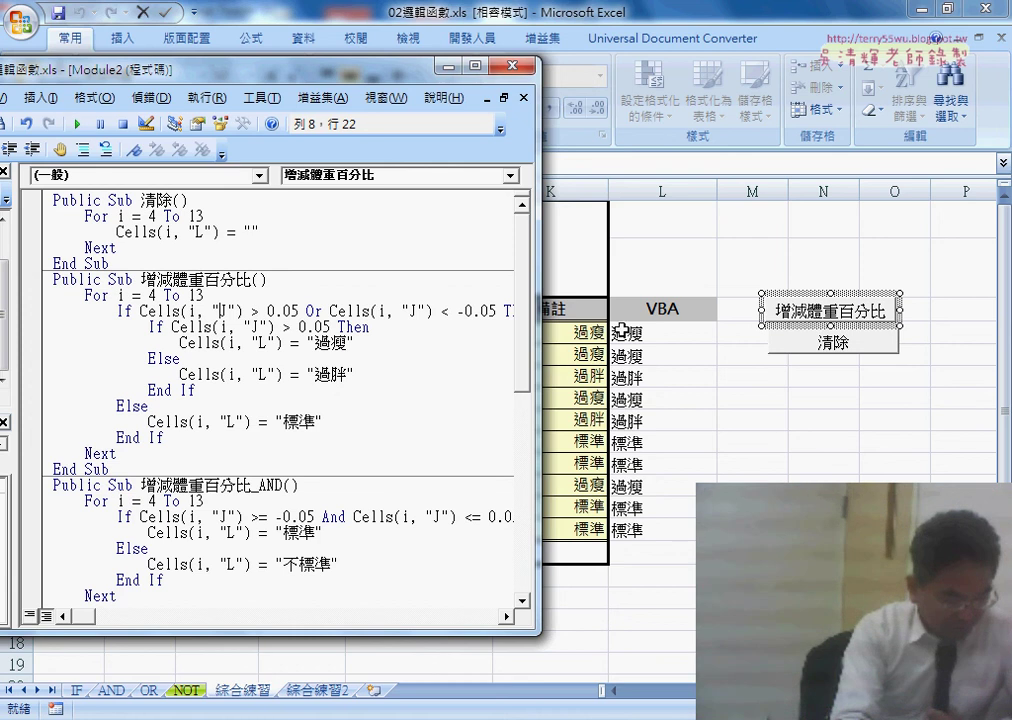